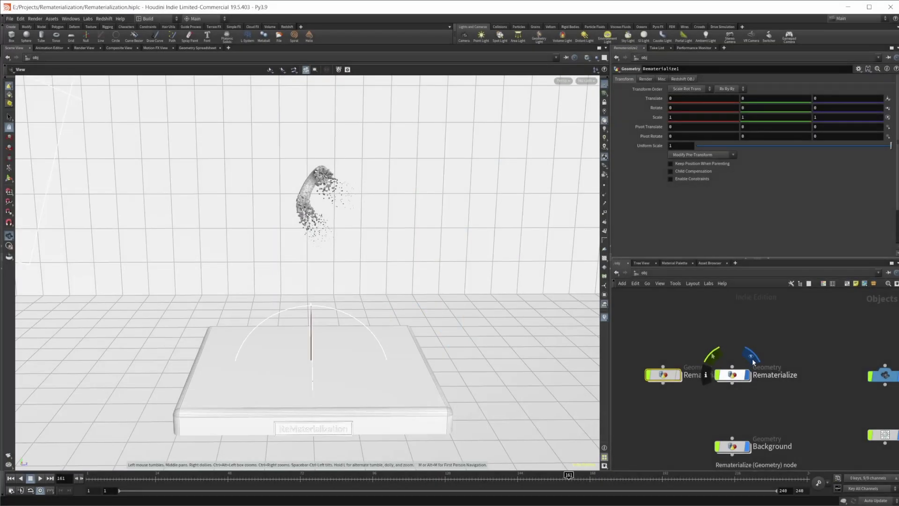
- Display the Rematerialize1 object instead of Rematerialize and go inside its node network
left_click(681, 357)
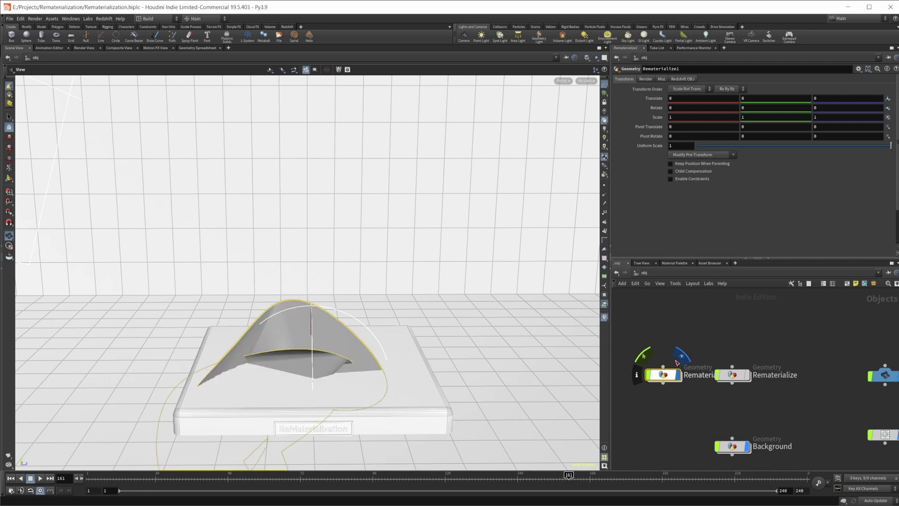
double_click(667, 375)
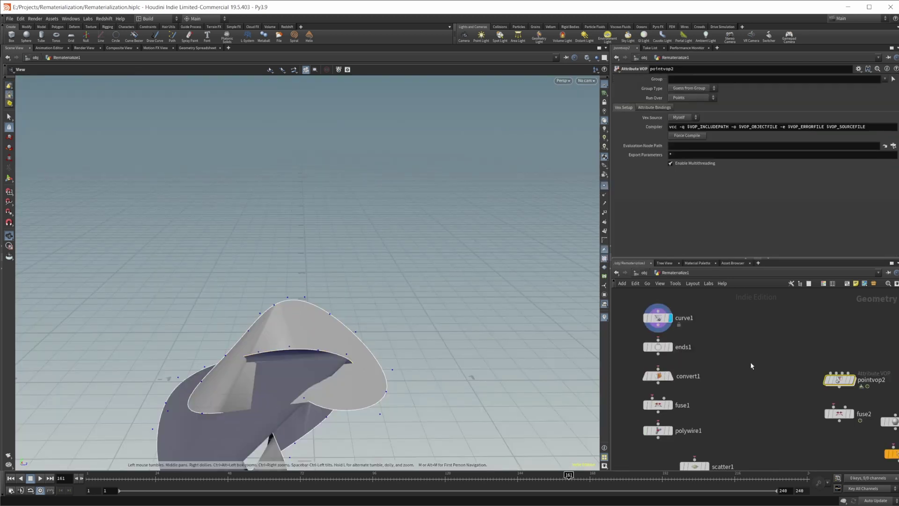
- Look over the unconnected nodes in the Rematerialize1 network and examine the curve's shape
scroll(754, 364, "down", 8)
scroll(831, 401, "down", 2)
middle_click_drag(831, 400, 812, 353)
scroll(787, 368, "up", 1)
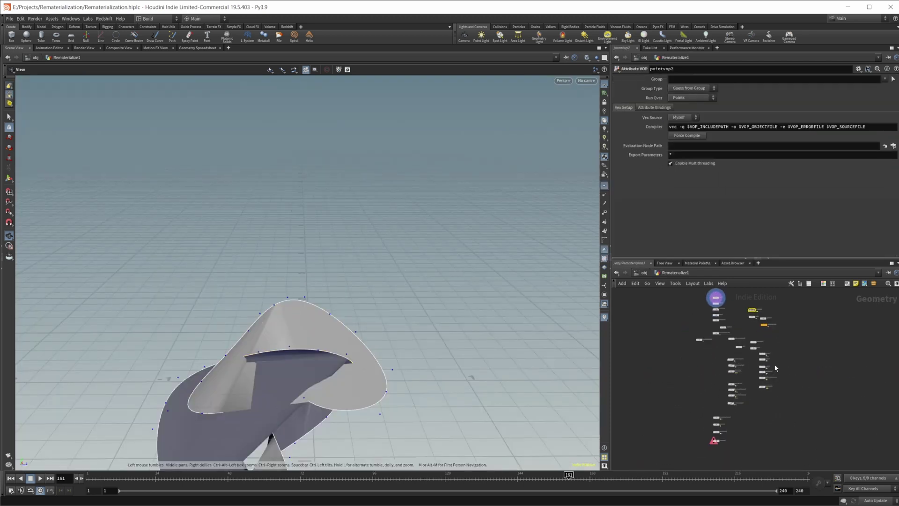
scroll(721, 317, "up", 2)
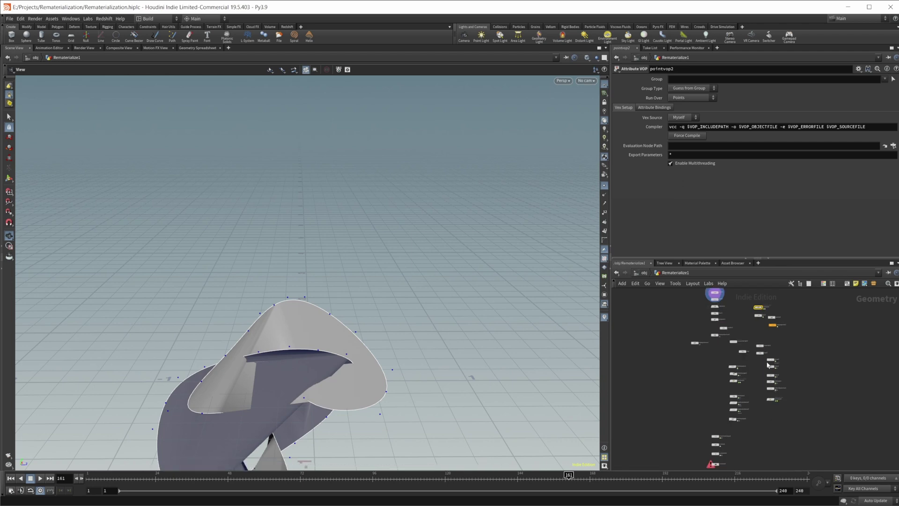
scroll(737, 318, "up", 4)
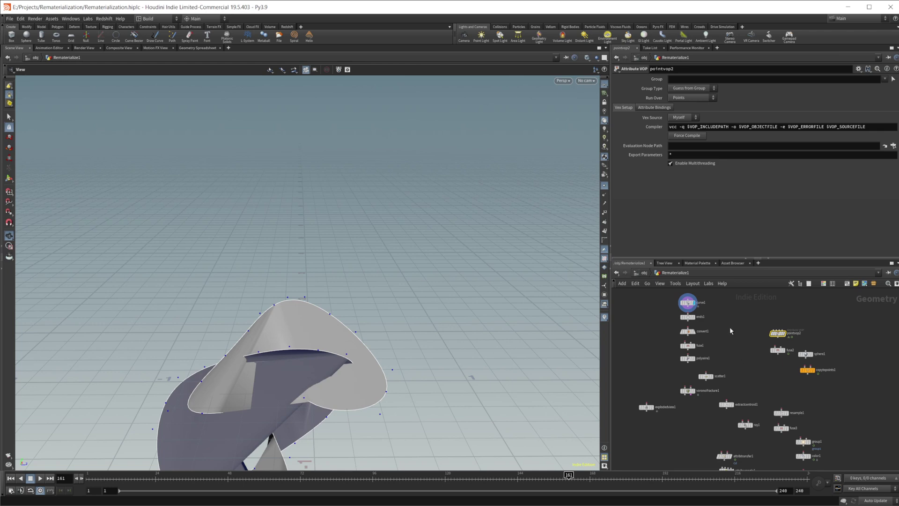
scroll(729, 326, "up", 2)
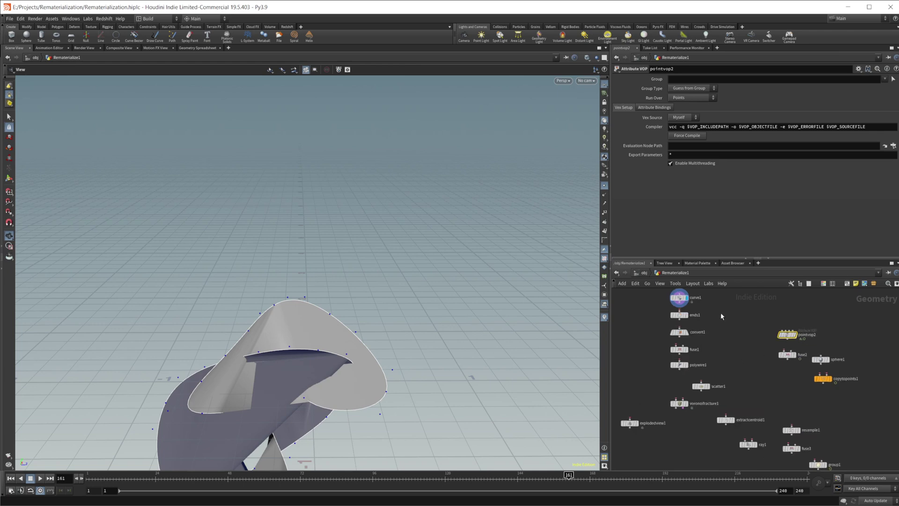
middle_click_drag(730, 327, 738, 342)
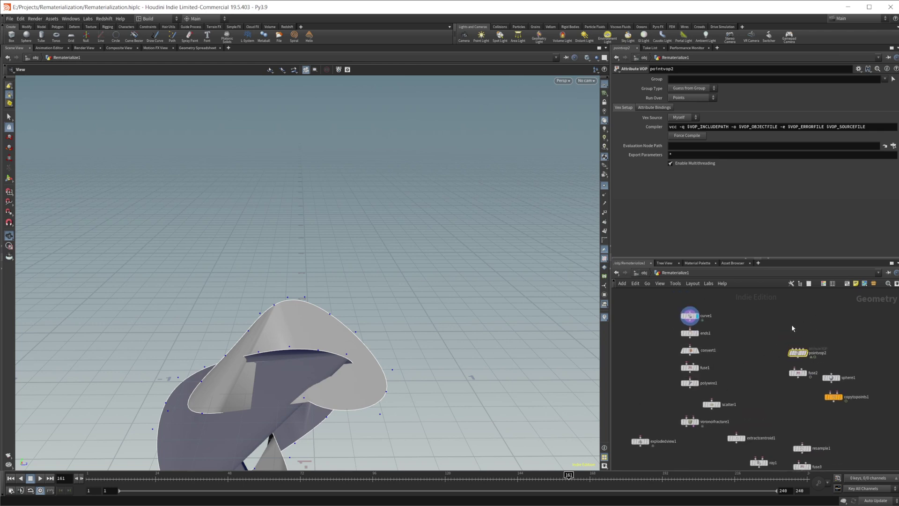
scroll(743, 331, "up", 2)
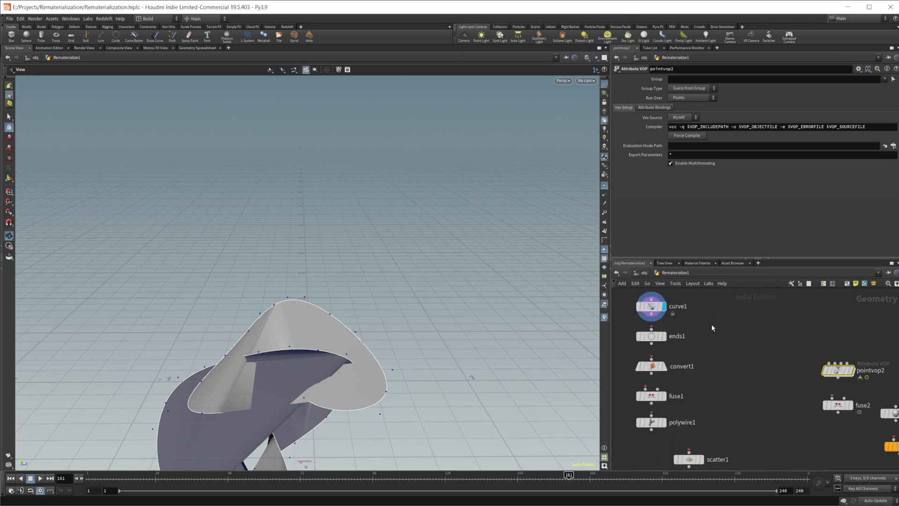
middle_click_drag(337, 360, 371, 261)
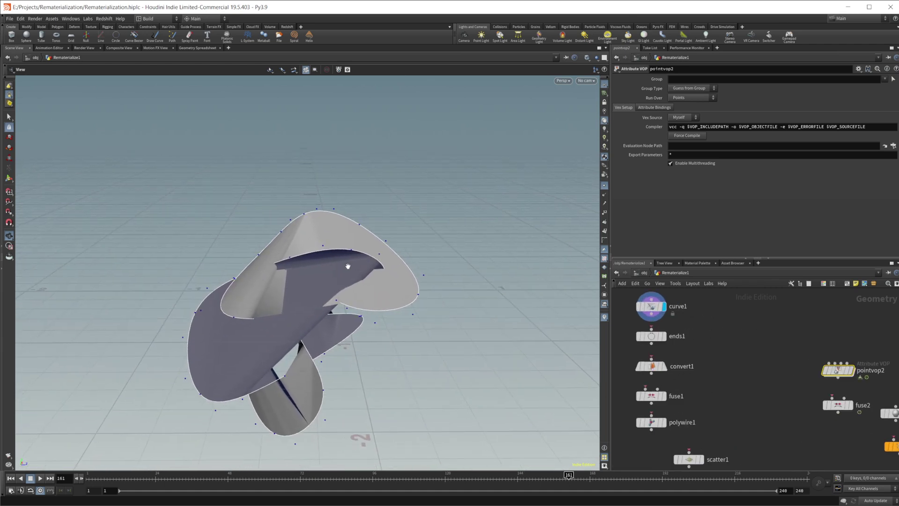
left_click_drag(348, 266, 338, 267)
middle_click_drag(699, 319, 721, 324)
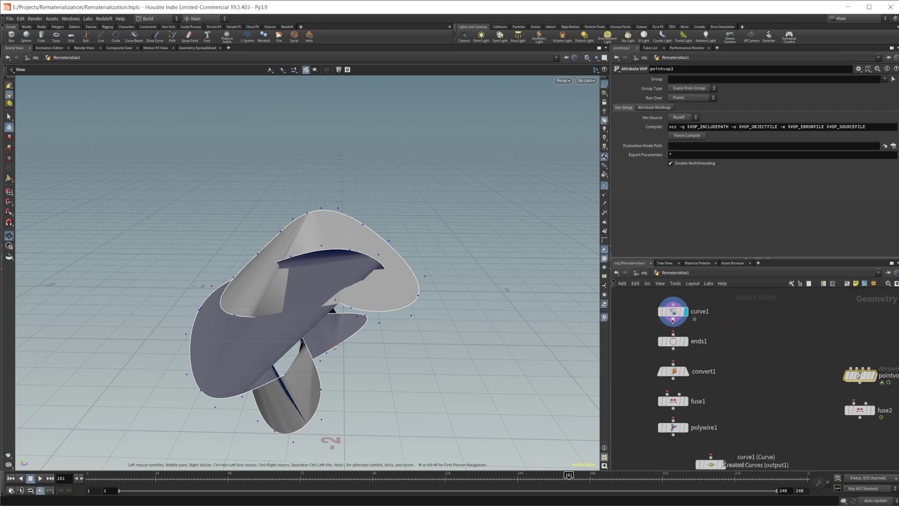
- Connect curve1's output to ends1 and display the ends1 result
left_click_drag(673, 320, 673, 337)
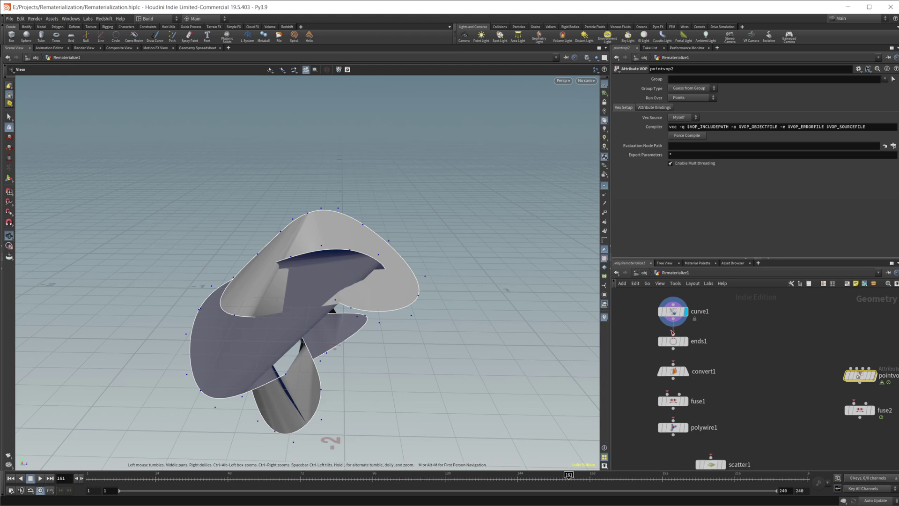
left_click(673, 341)
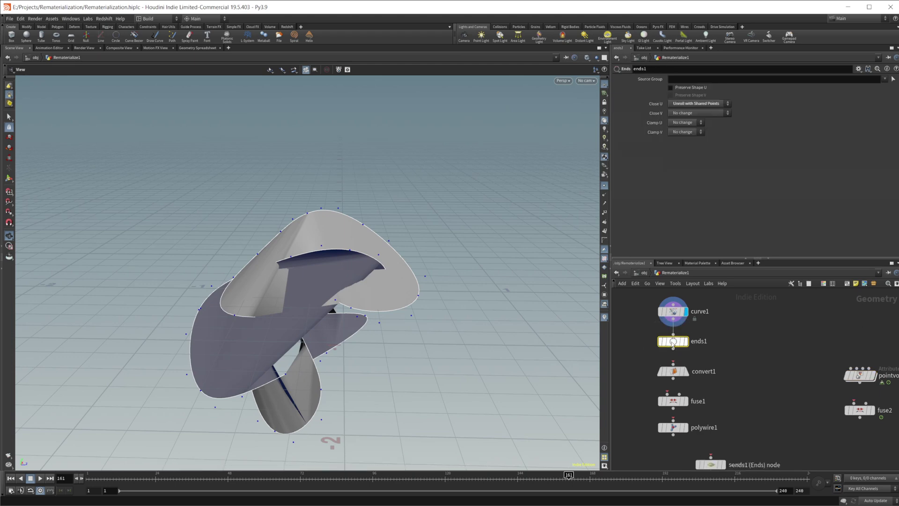
left_click(685, 341)
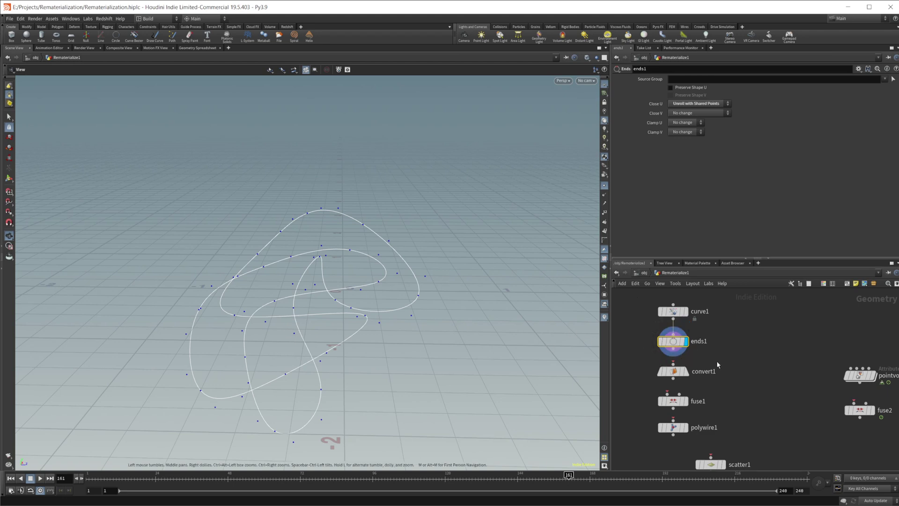
- Connect ends1's output to convert1 and display the converted polygon curve
scroll(717, 361, "up", 2)
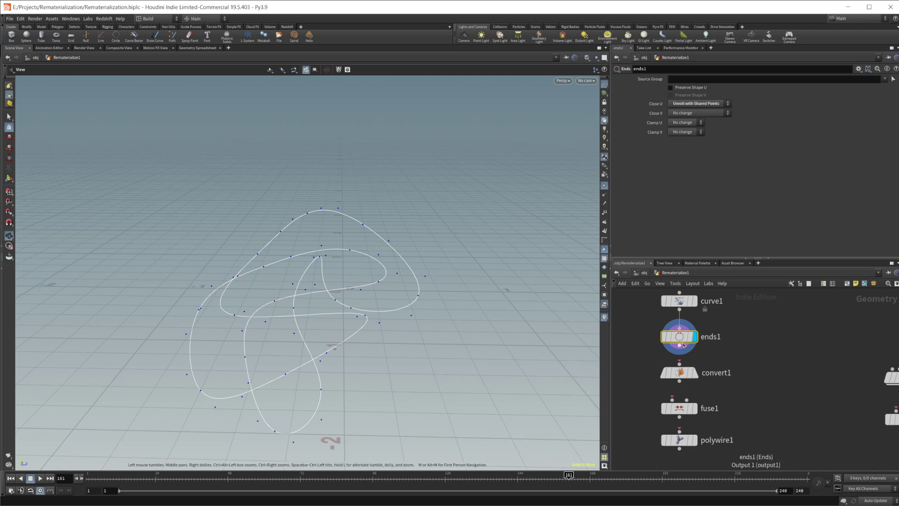
left_click(680, 362)
left_click(679, 362)
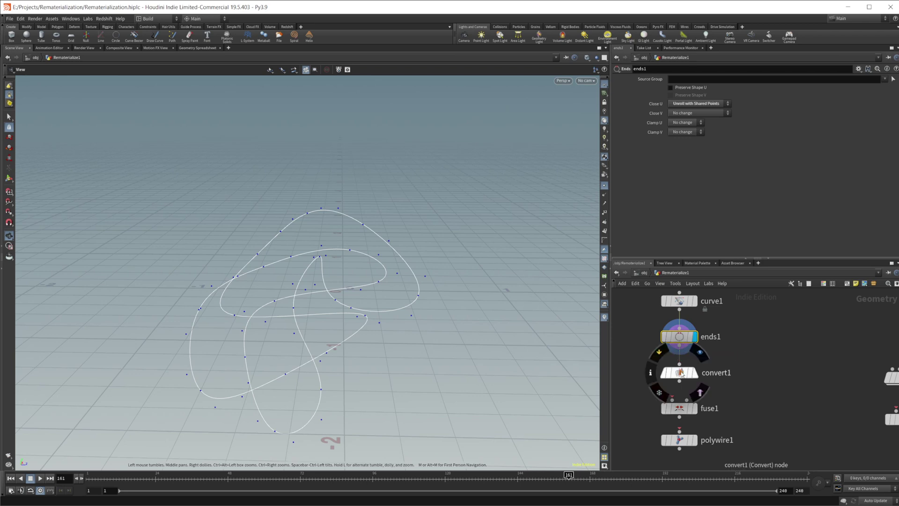
left_click(681, 372)
key("r")
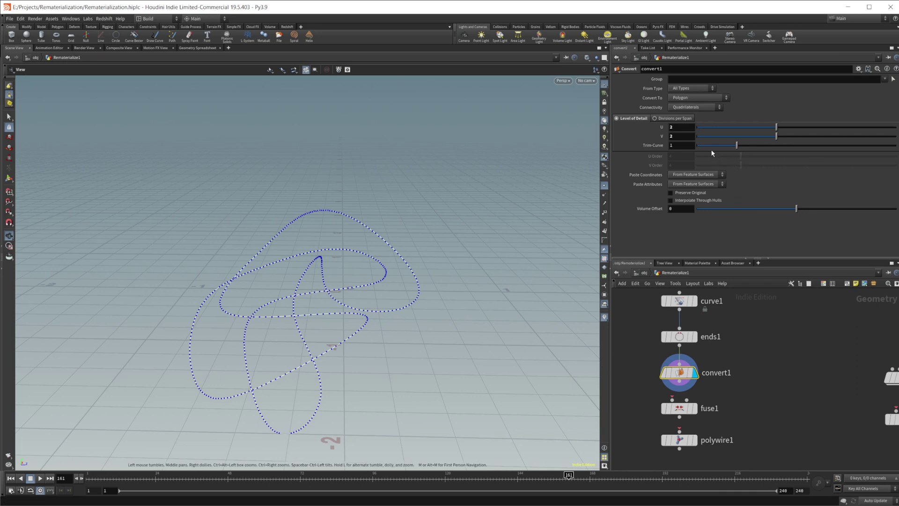
mouse_move(782, 129)
left_mouse_down()
mouse_move(723, 130)
mouse_move(806, 130)
mouse_move(729, 131)
mouse_move(788, 142)
left_mouse_up()
key("ctrl+z")
- Connect convert1's output to the first input of fuse1 and display fuse1
middle_click_drag(731, 396, 741, 369)
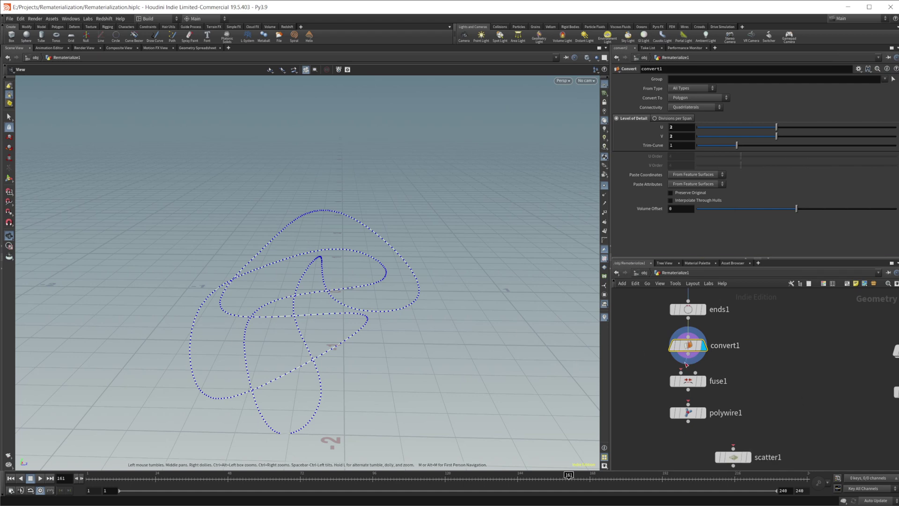
left_click(694, 385)
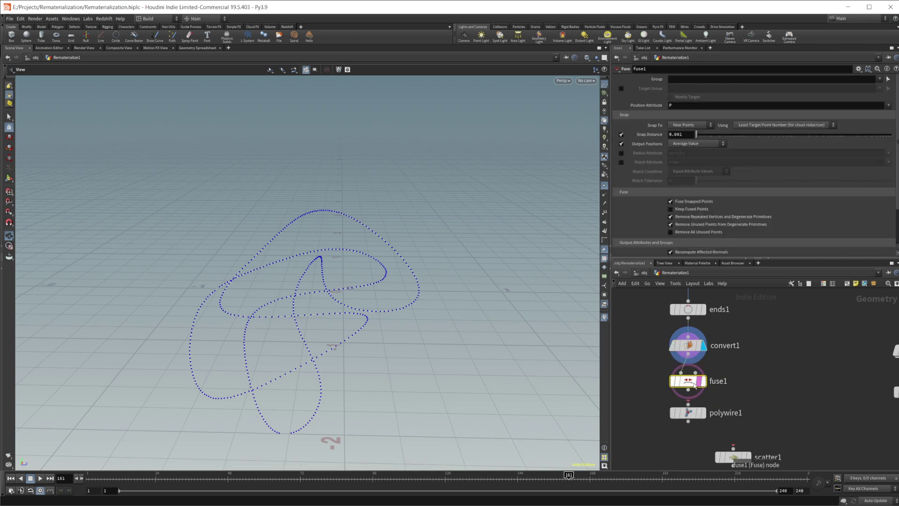
mouse_move(691, 387)
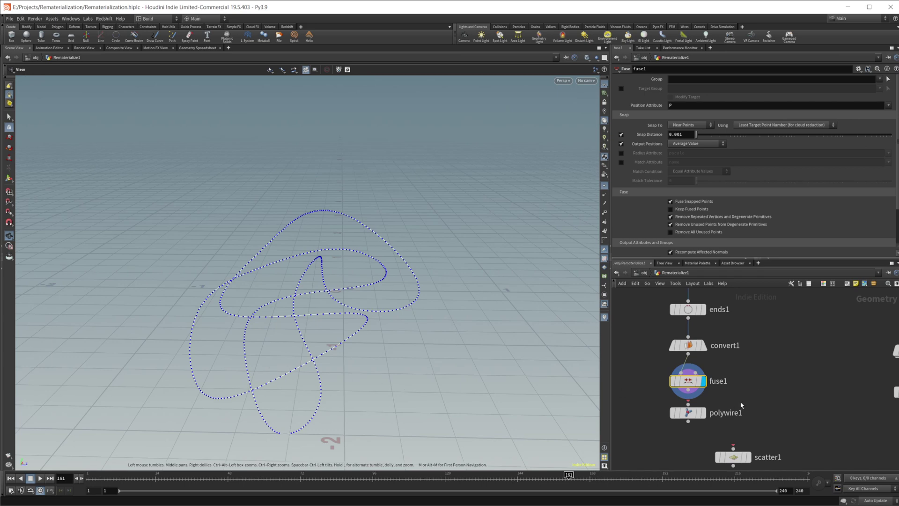
- Look over the two remaining groups of nodes further down the network
middle_click_drag(743, 457, 734, 343)
scroll(745, 371, "down", 4)
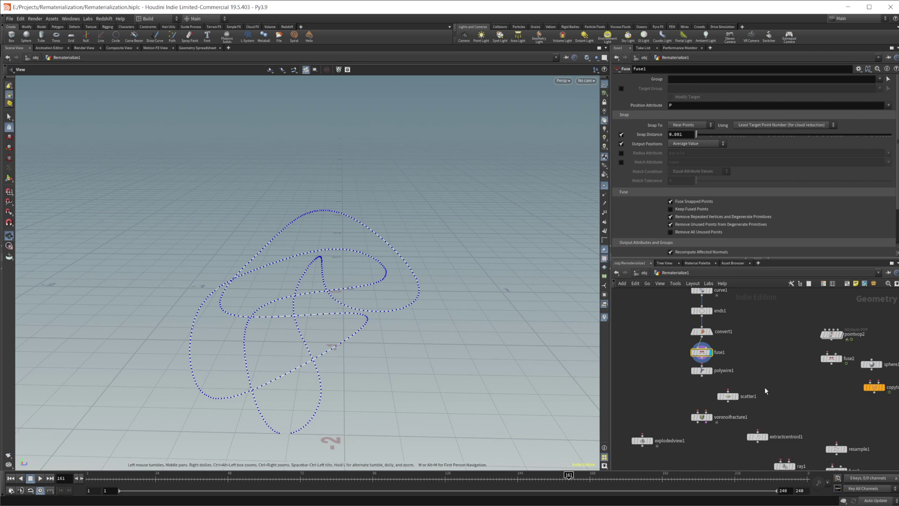
scroll(777, 395, "down", 4)
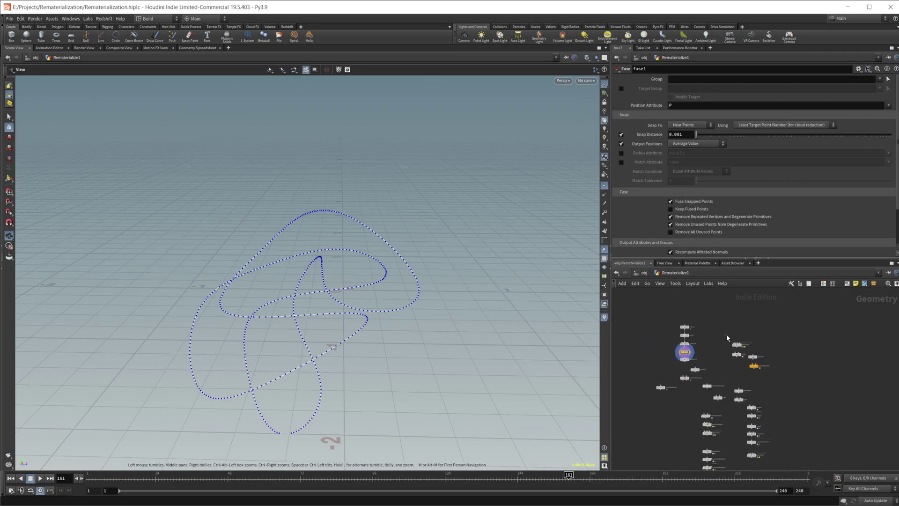
left_click_drag(726, 333, 786, 459)
scroll(713, 365, "up", 5)
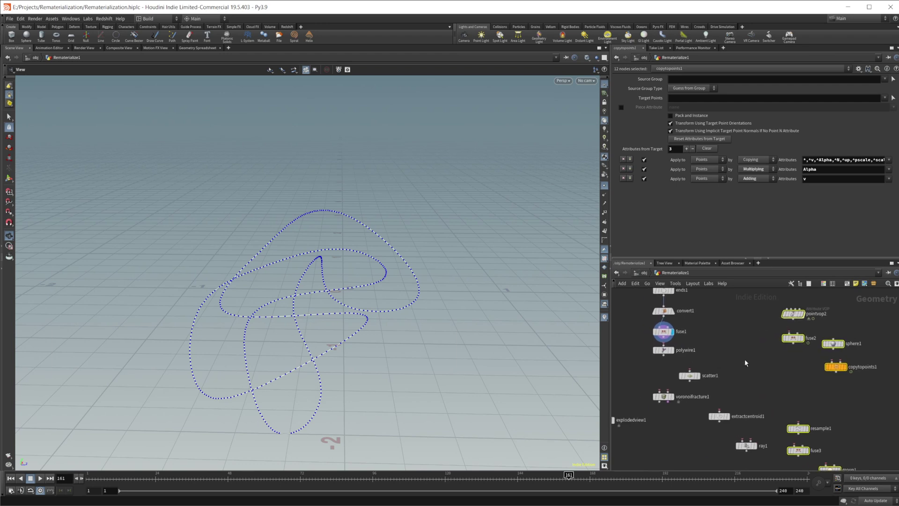
scroll(744, 358, "down", 5)
left_click_drag(651, 349, 694, 410)
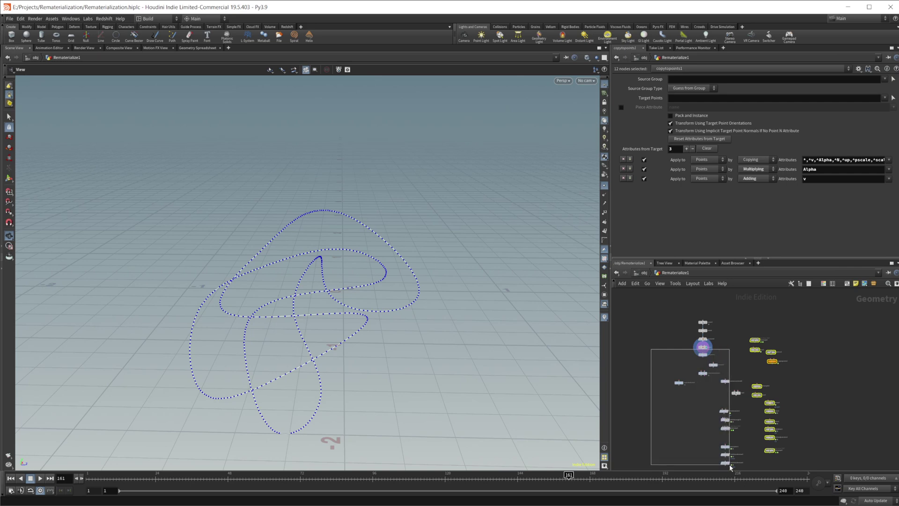
left_click(724, 419)
scroll(684, 414, "up", 3)
middle_click_drag(710, 370, 663, 432)
scroll(675, 381, "up", 2)
middle_click_drag(662, 377, 679, 394)
scroll(759, 367, "up", 2)
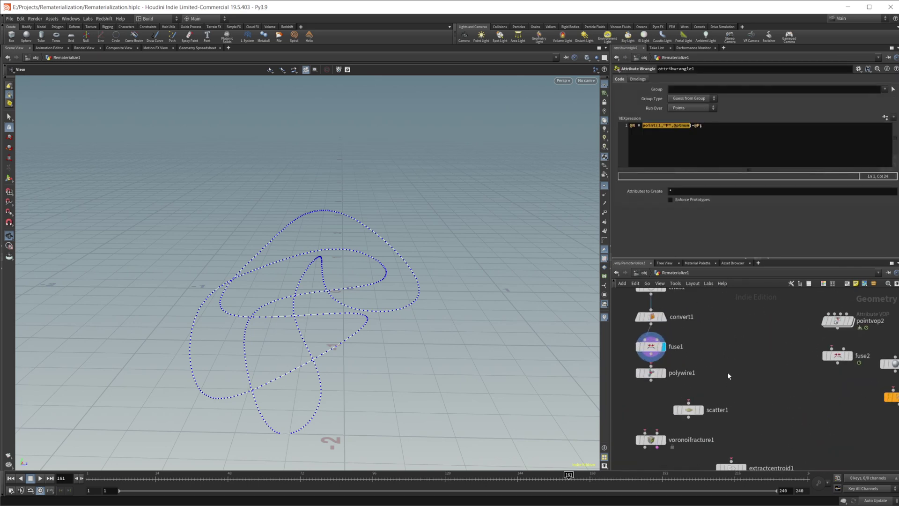
- Connect fuse1 to polywire1 and display the resulting tube with its point markers hidden
middle_click_drag(714, 370, 767, 353)
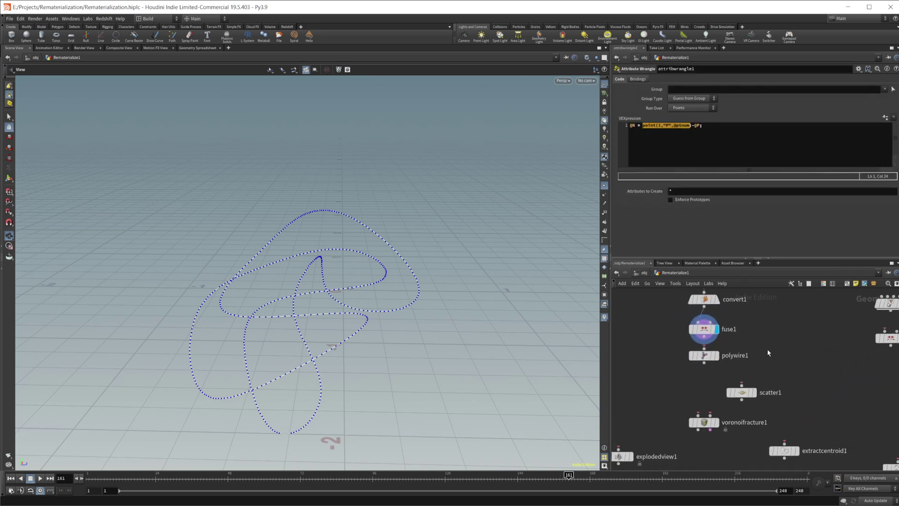
left_click(715, 355)
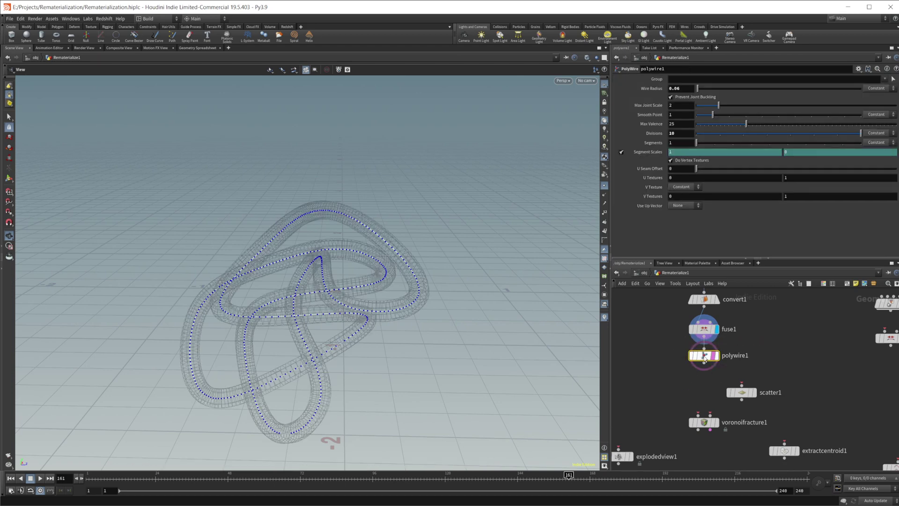
left_click(716, 355)
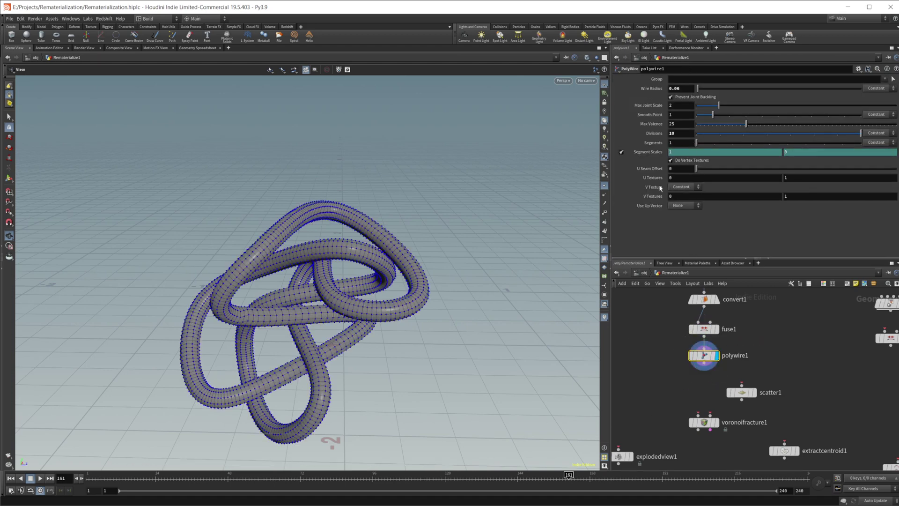
double_click(687, 89)
left_click(604, 185)
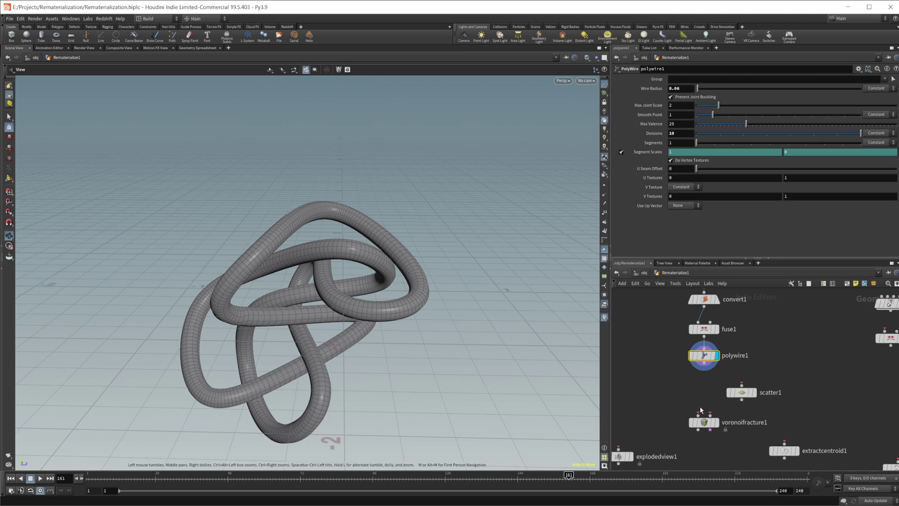
- Connect polywire1 to scatter1 and to the first input of voronoifracture1, with scatter1 as the displayed node
left_click_drag(704, 371, 698, 414)
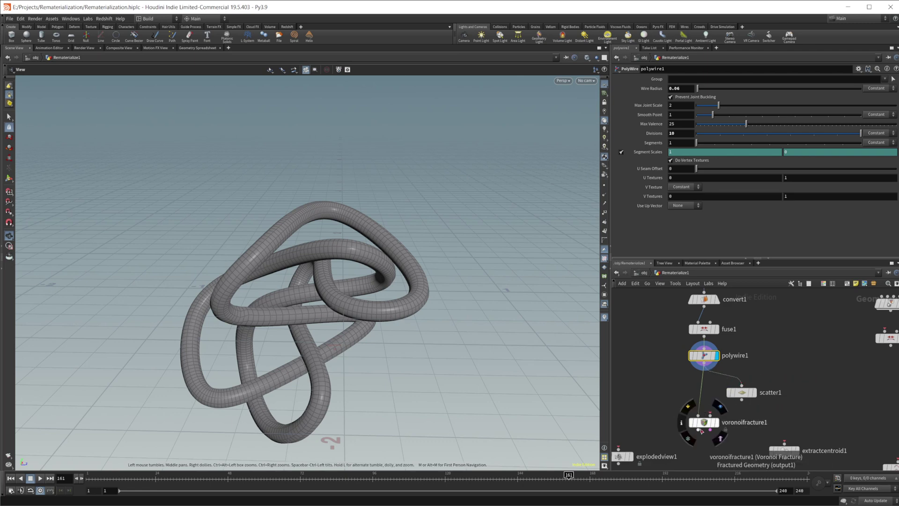
left_click(742, 392)
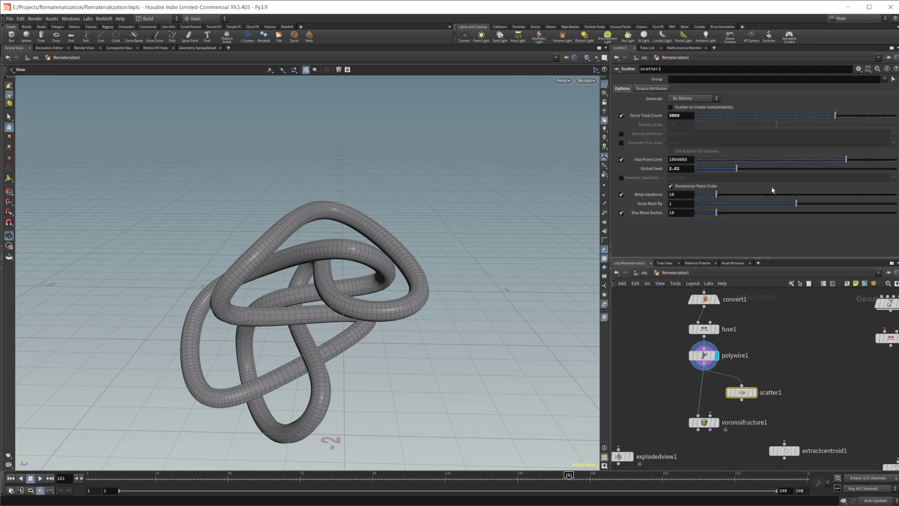
left_click(754, 392)
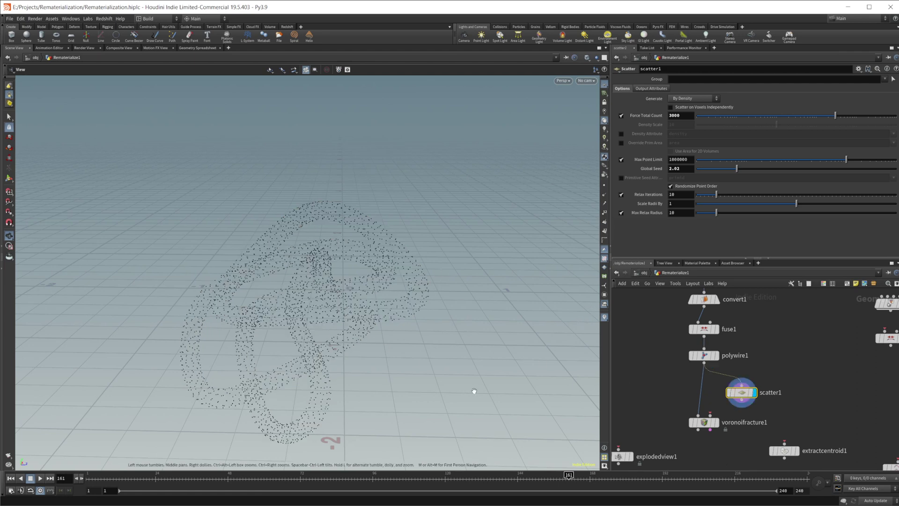
- Connect scatter1 to the second input of voronoifracture1 and display the fractured tube
middle_click_drag(717, 455, 725, 421)
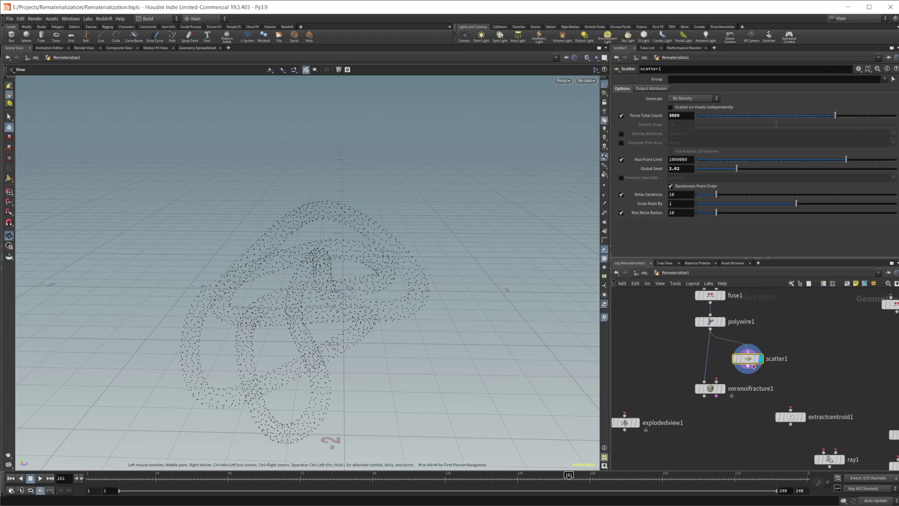
left_click_drag(748, 372, 716, 382)
left_click(715, 390)
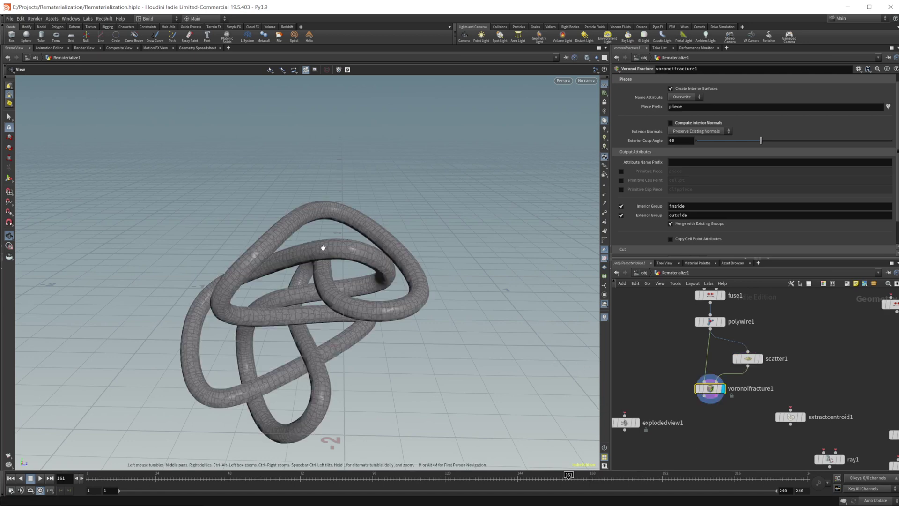
- Connect voronoifracture1's fractured geometry output to explodedview1 and display the exploded pieces
middle_click_drag(705, 433, 728, 407)
left_click_drag(727, 373, 648, 394)
left_click(648, 397)
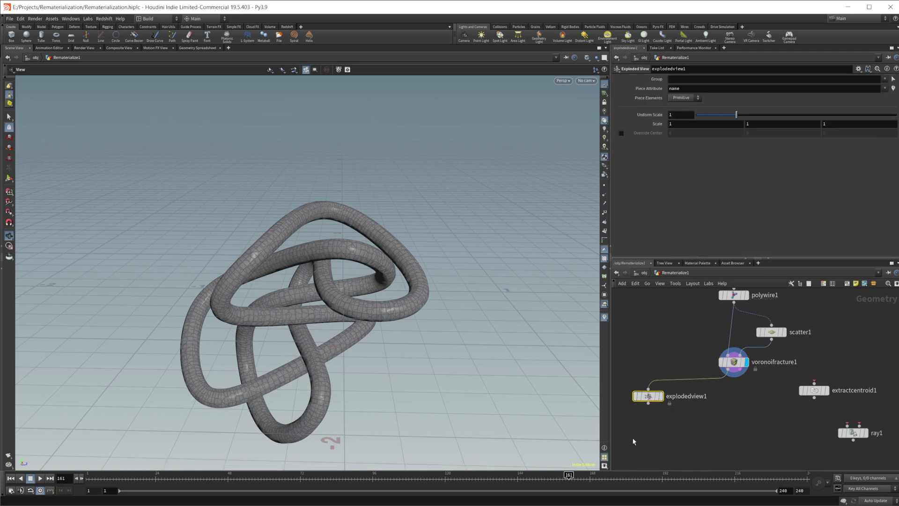
left_click(660, 396)
scroll(256, 242, "up", 5)
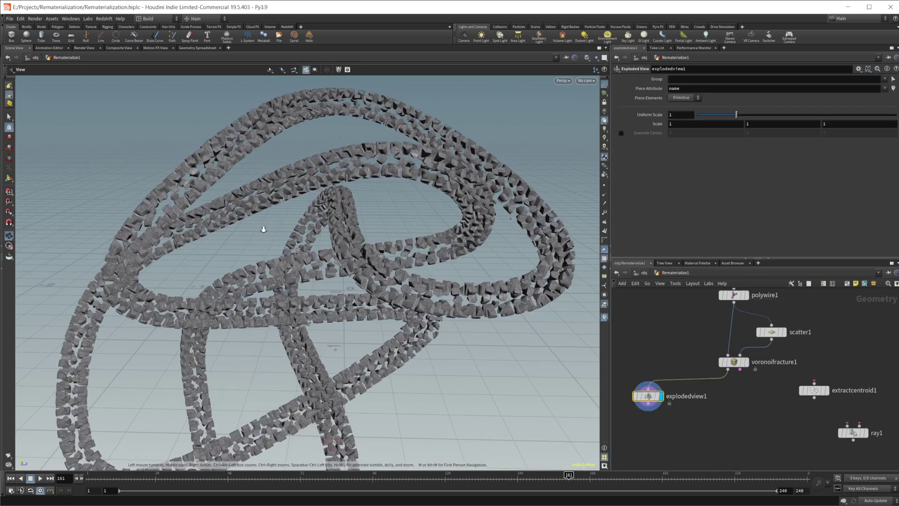
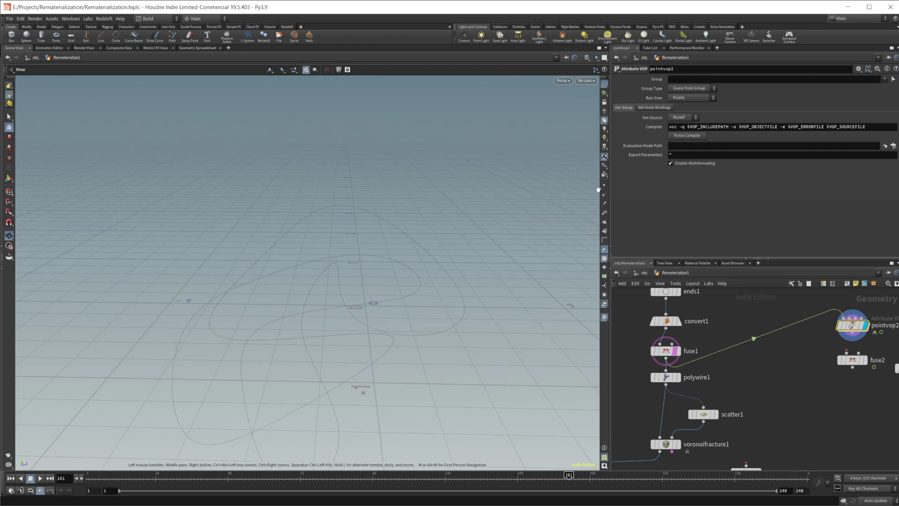
- Show the point markers in the viewport and scrub the timeline to frame 92
left_click(604, 186)
left_click_drag(513, 478, 360, 421)
- Open the network inside pointvop2 and add a Primitive Attribute node below primuv1
middle_click_drag(760, 380, 643, 374)
double_click(733, 321)
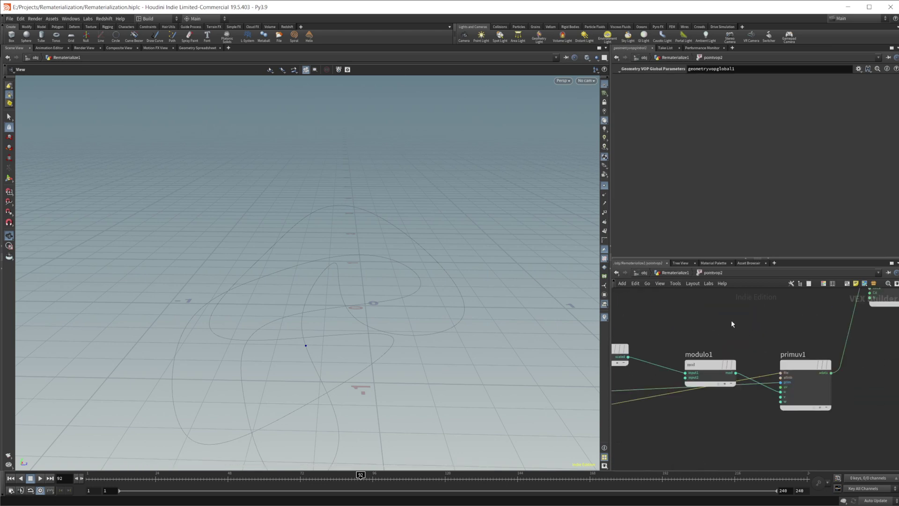
scroll(724, 441, "down", 3)
middle_click_drag(724, 441, 730, 416)
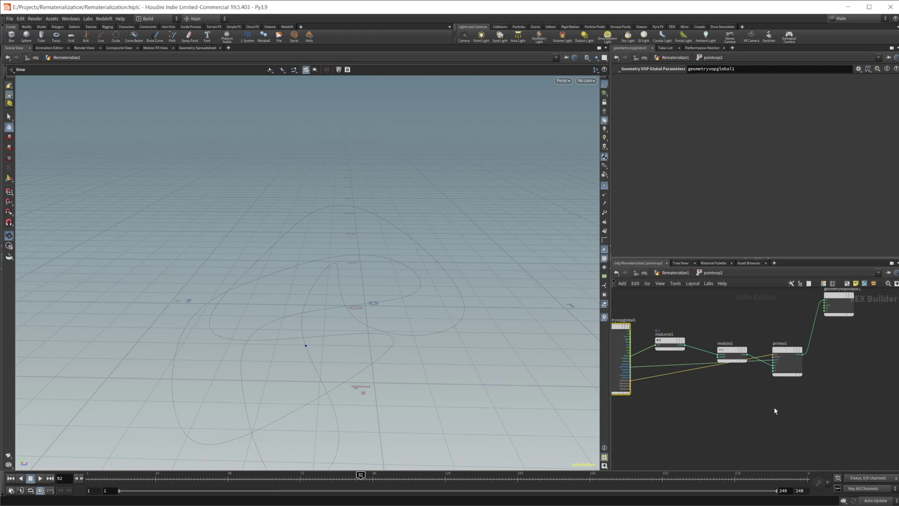
key("Tab")
type("prim")
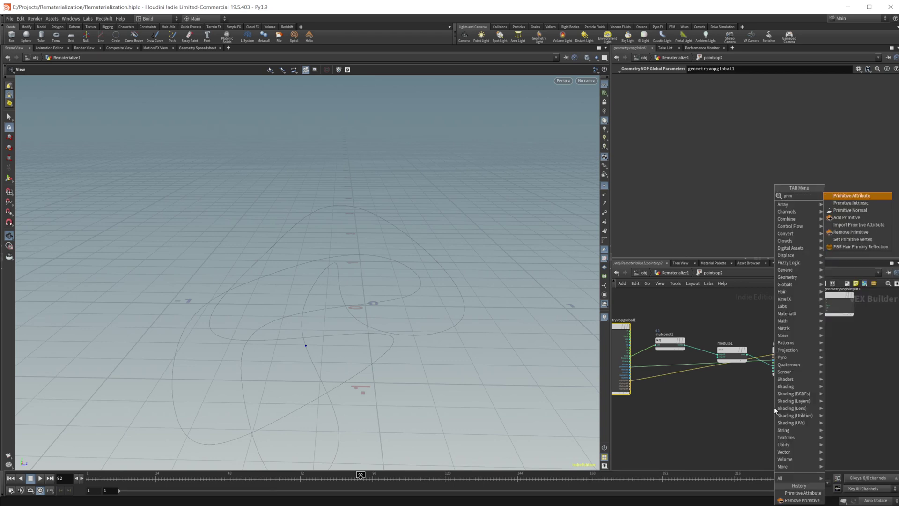
key("Return")
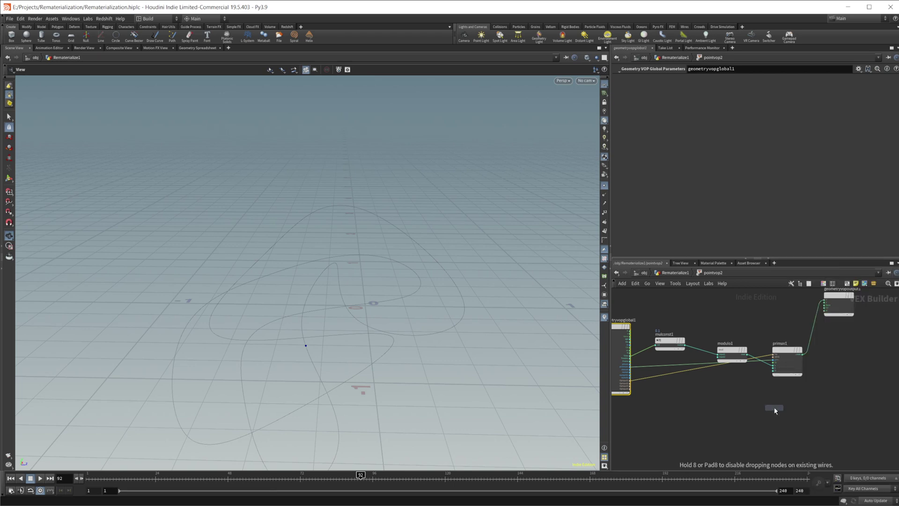
left_click(774, 410)
- Connect the first OpInput output of the global parameters to primuv2's file input and set primuv2's attribute to P
scroll(770, 412, "up", 2)
middle_click_drag(659, 416, 718, 416)
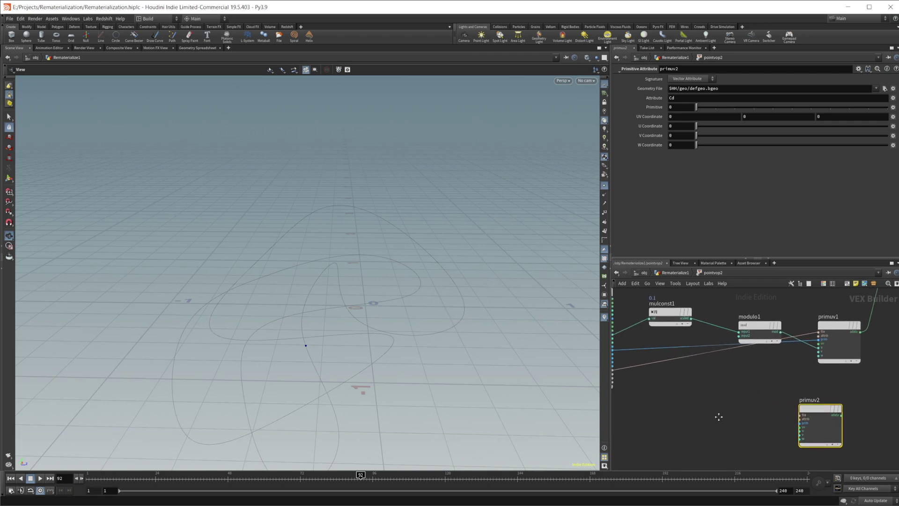
scroll(718, 416, "down", 1)
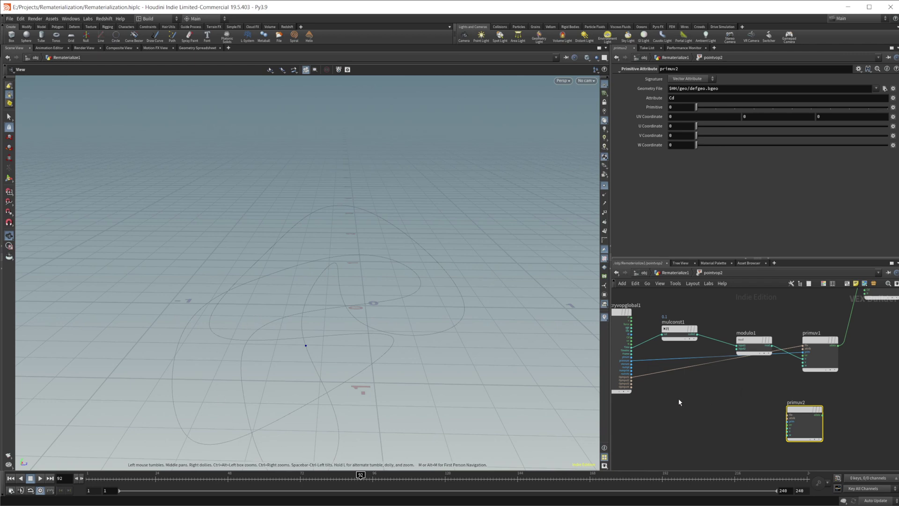
scroll(673, 395, "up", 1)
scroll(644, 378, "up", 1)
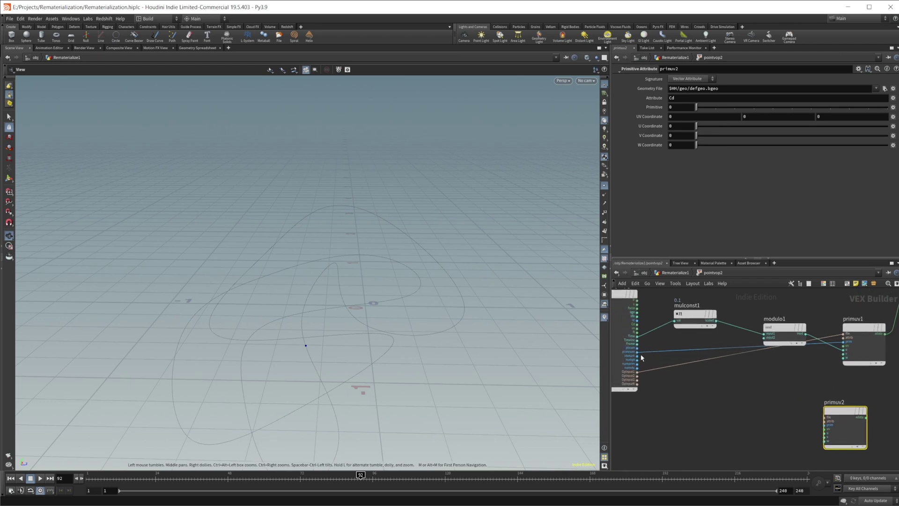
left_click_drag(638, 373, 825, 417)
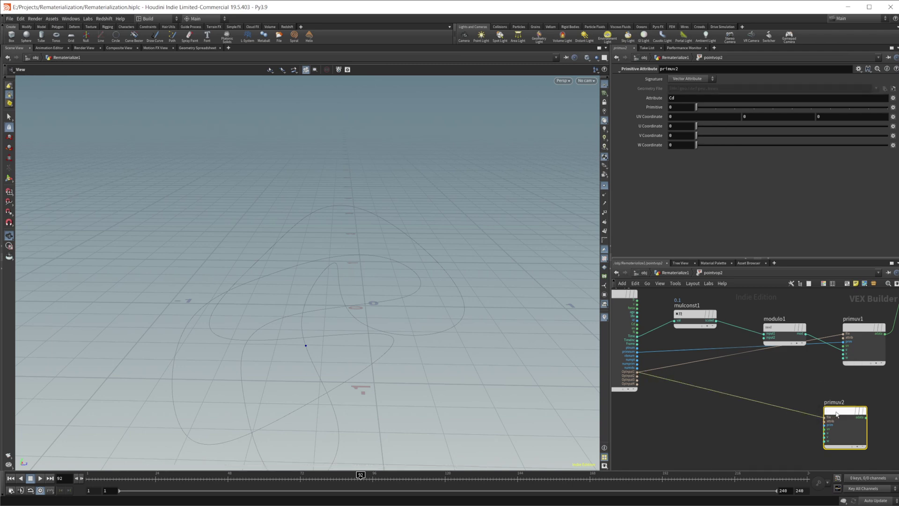
left_click(673, 98)
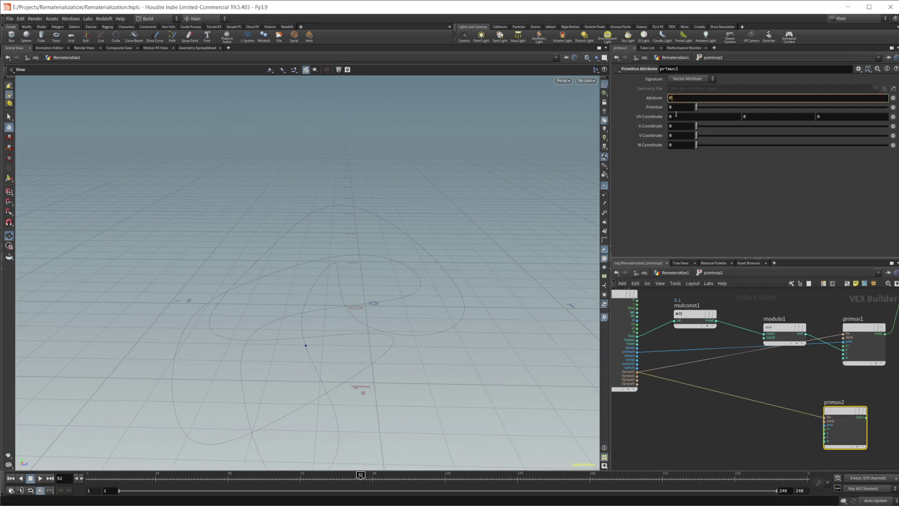
key("Return")
- Wire primuv2's output into geometryvopoutput1's P input in place of primuv1, and scrub the timeline to frame 71
left_click_drag(842, 419, 797, 398)
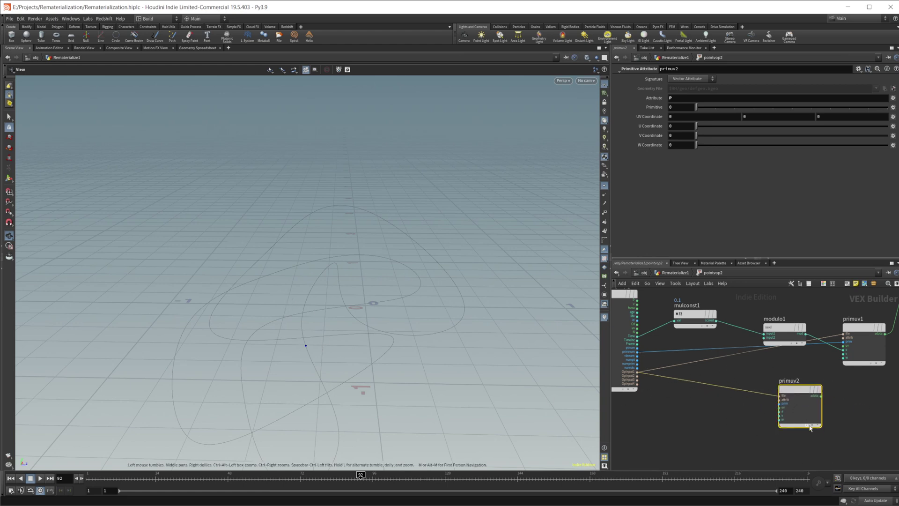
middle_click_drag(846, 407, 787, 412)
scroll(795, 417, "down", 1)
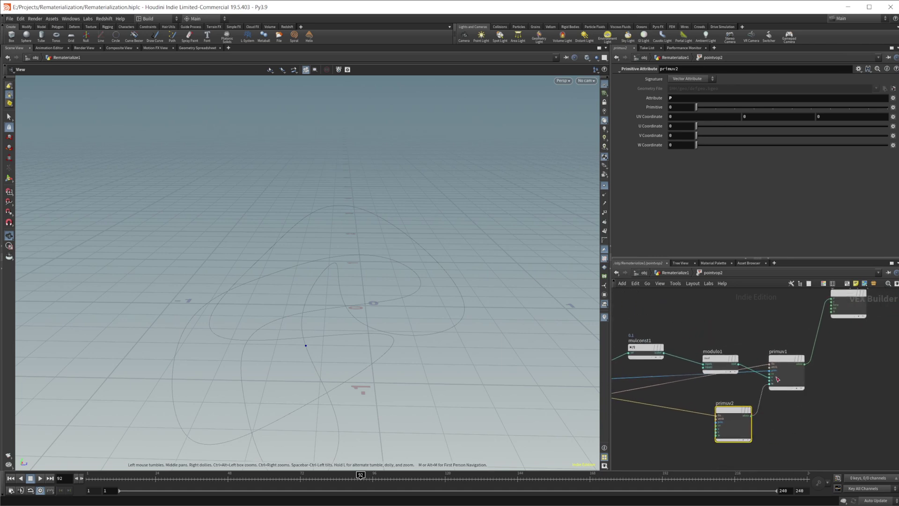
left_click_drag(751, 416, 831, 330)
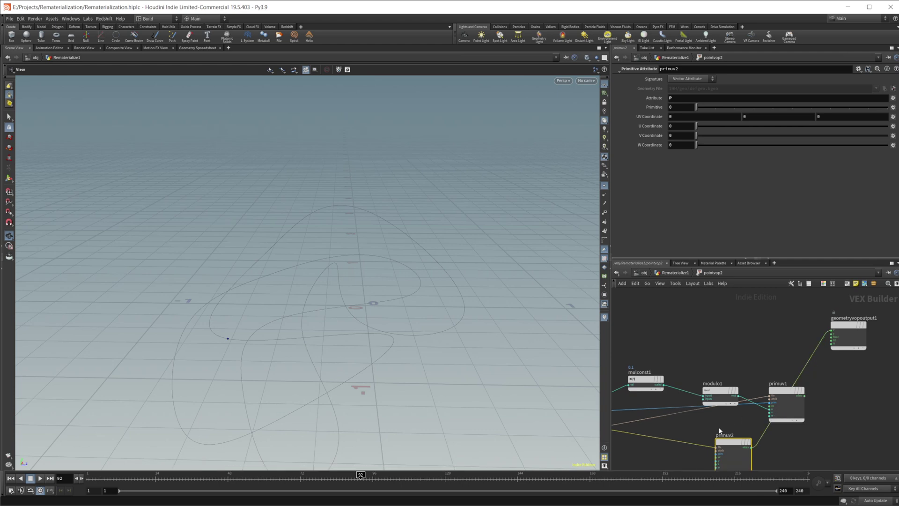
middle_click_drag(718, 430, 735, 401)
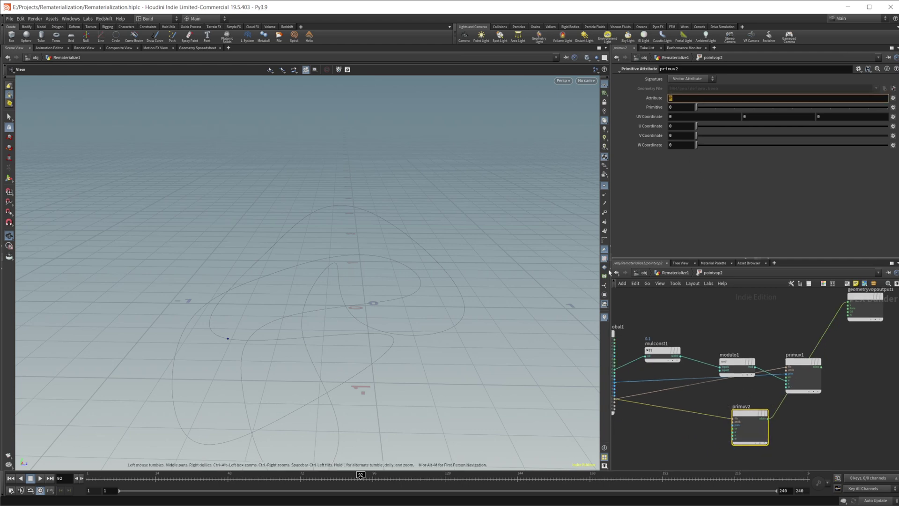
middle_click_drag(694, 423, 731, 398)
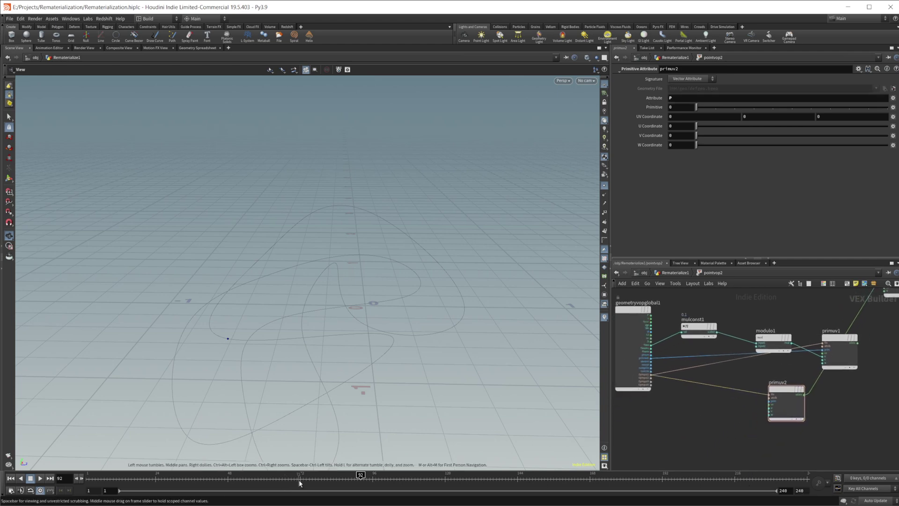
left_click(205, 476)
mouse_move(204, 477)
left_mouse_down()
mouse_move(545, 476)
mouse_move(210, 476)
mouse_move(297, 477)
left_mouse_up()
- Connect the global Time output to primuv2's u input and scrub the timeline to frame 25
scroll(755, 383, "up", 2)
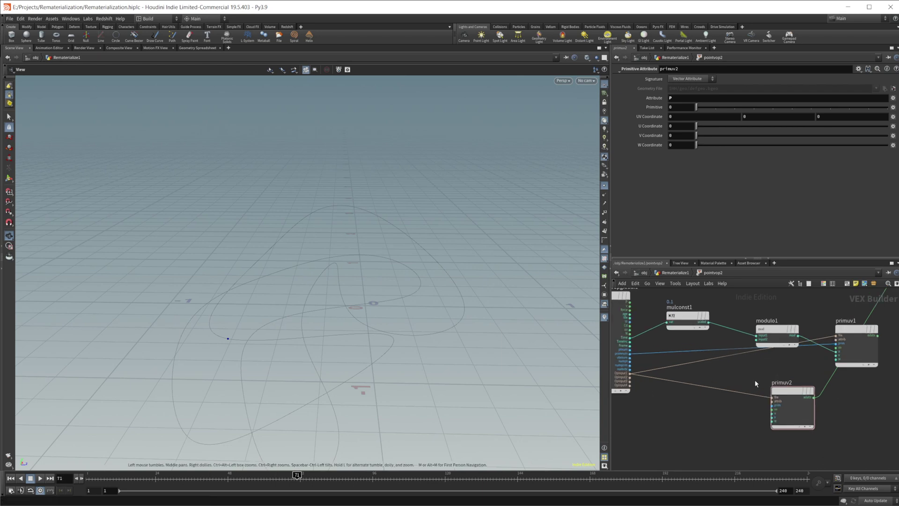
scroll(647, 344, "up", 2)
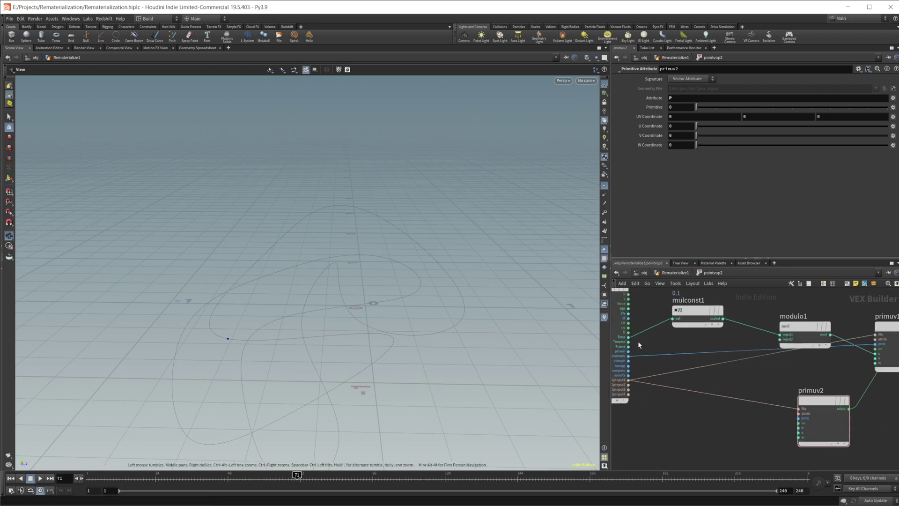
left_click_drag(629, 337, 799, 428)
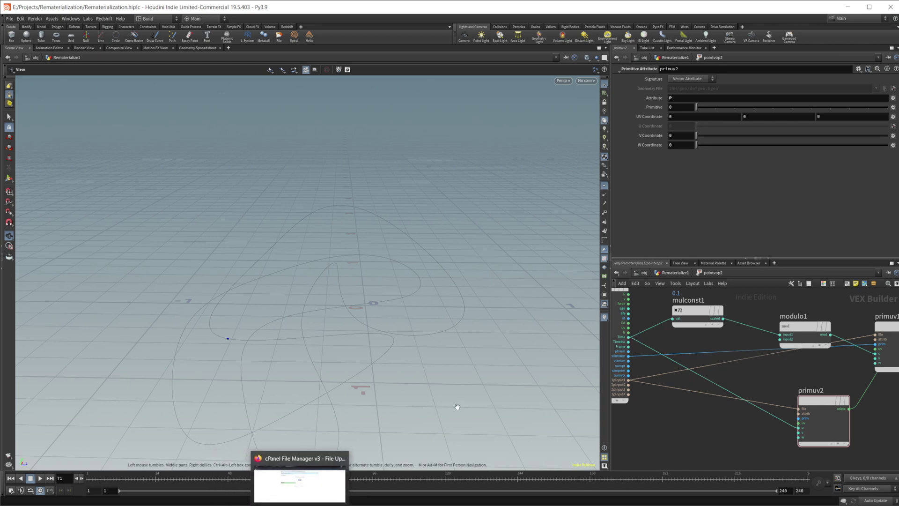
mouse_move(291, 483)
left_mouse_down()
mouse_move(79, 483)
mouse_move(98, 474)
mouse_move(170, 478)
mouse_move(158, 478)
left_mouse_up()
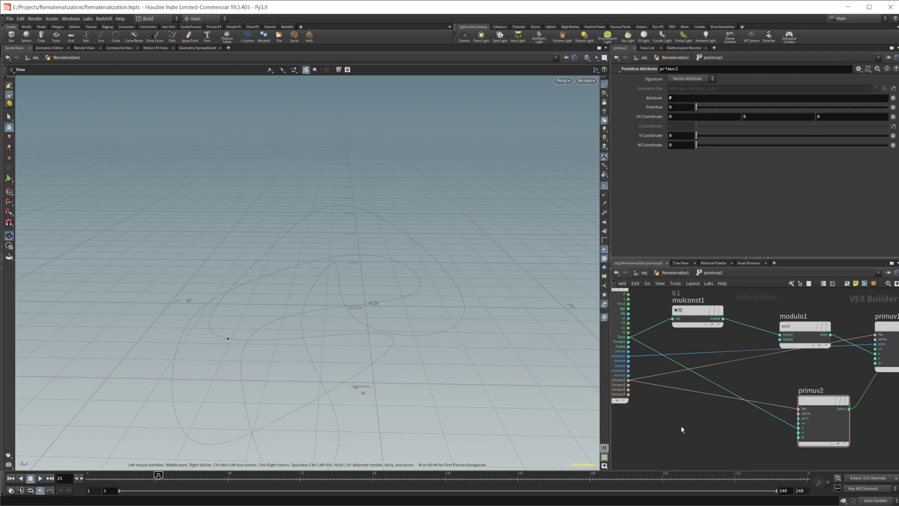
- Insert a copy of mulconst1 between Time and primuv2's u input and set its multiplier to 0.2
mouse_move(704, 313)
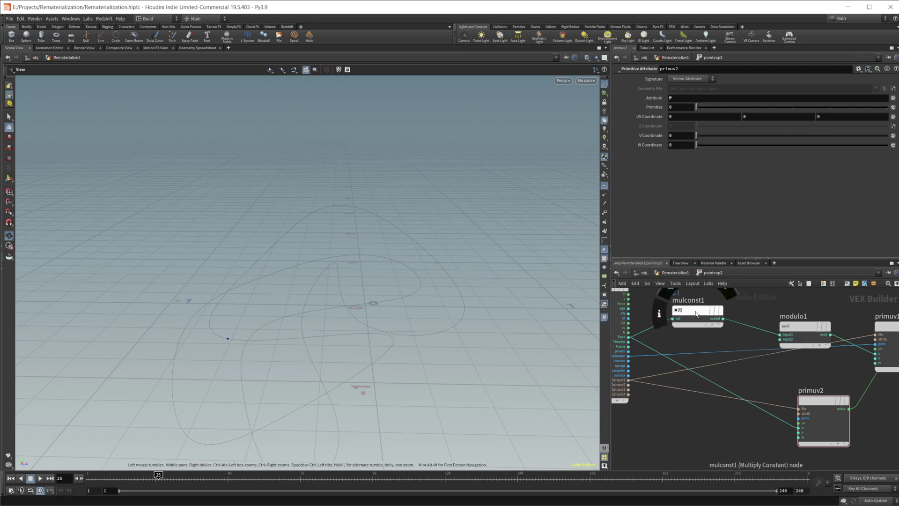
left_click_drag(696, 313, 799, 427, "alt")
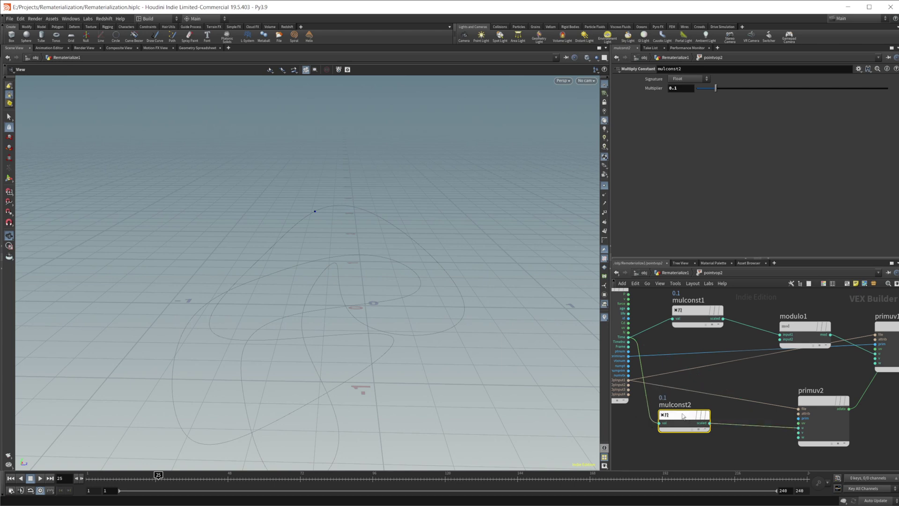
left_click(687, 86)
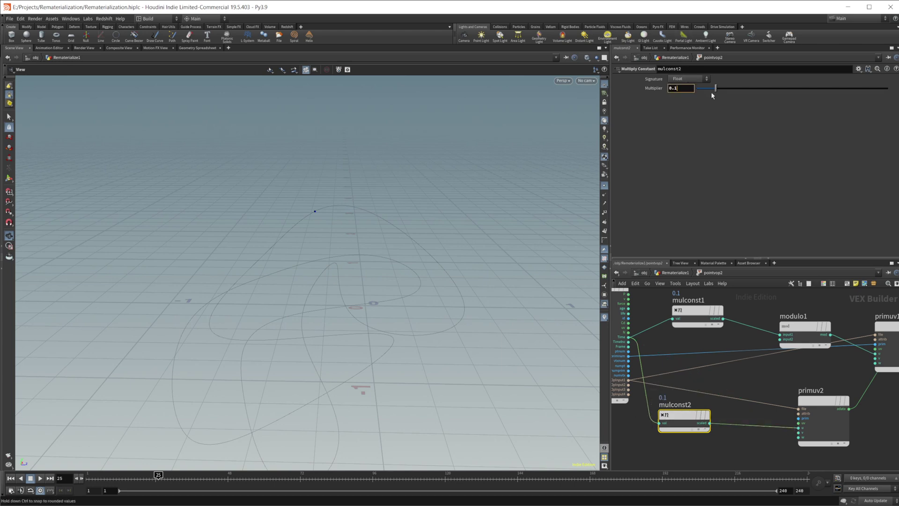
type("2")
key("Return")
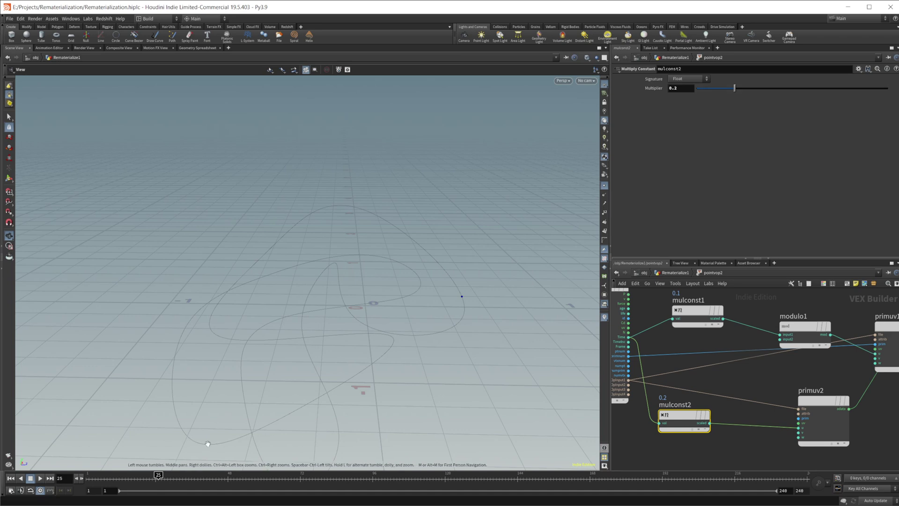
- Scrub to frame 121, insert a copy of modulo1 between mulconst2 and primuv2's u input, and scrub to frame 139
left_click_drag(158, 474, 452, 494)
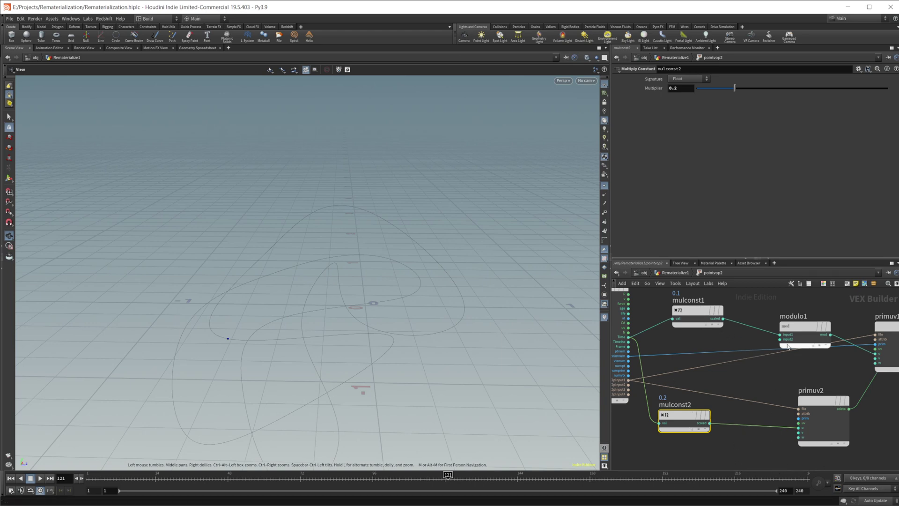
left_click_drag(799, 334, 798, 428, "alt")
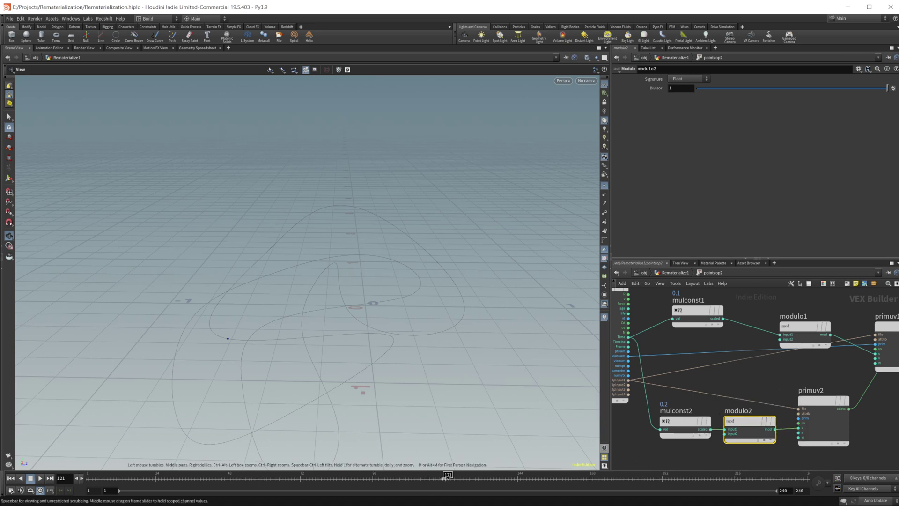
mouse_move(448, 474)
left_mouse_down()
mouse_move(768, 490)
mouse_move(750, 483)
mouse_move(346, 481)
mouse_move(618, 482)
mouse_move(502, 481)
left_mouse_up()
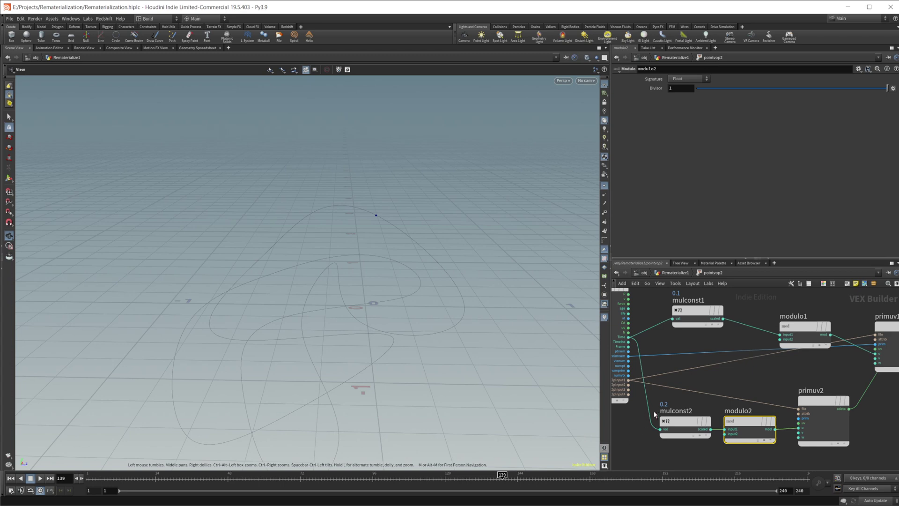
- Set mulconst2's multiplier to 0.1
left_click(681, 421)
left_click(680, 88)
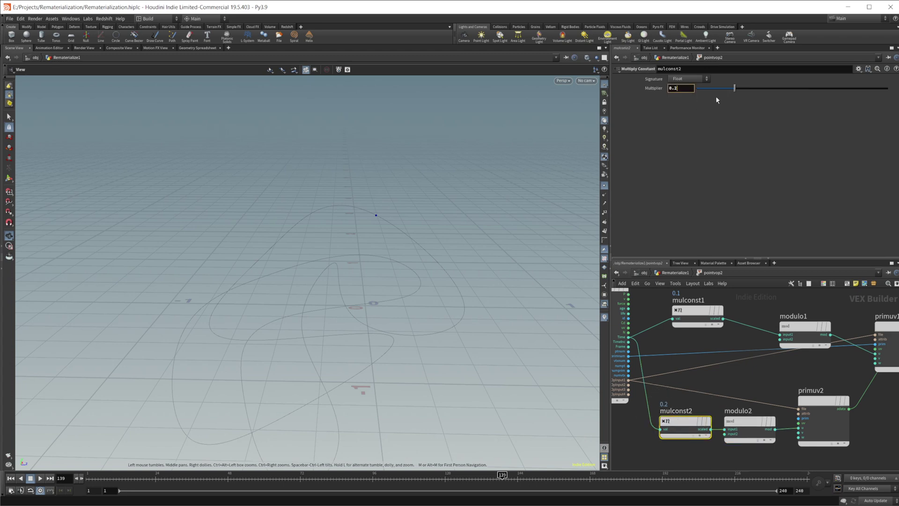
type("0.1")
key("Return")
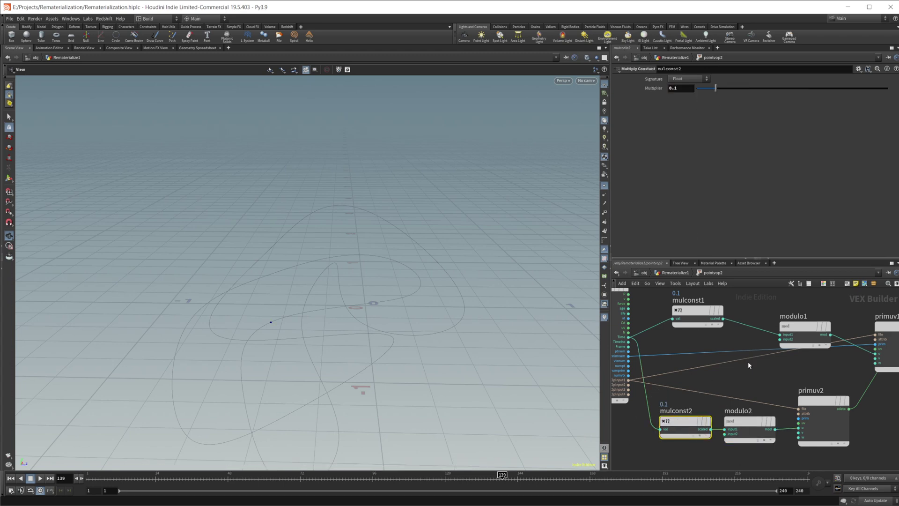
- Return to the Rematerialize1 network, connect pointvop2 to fuse2, and display fuse2
left_click(690, 272)
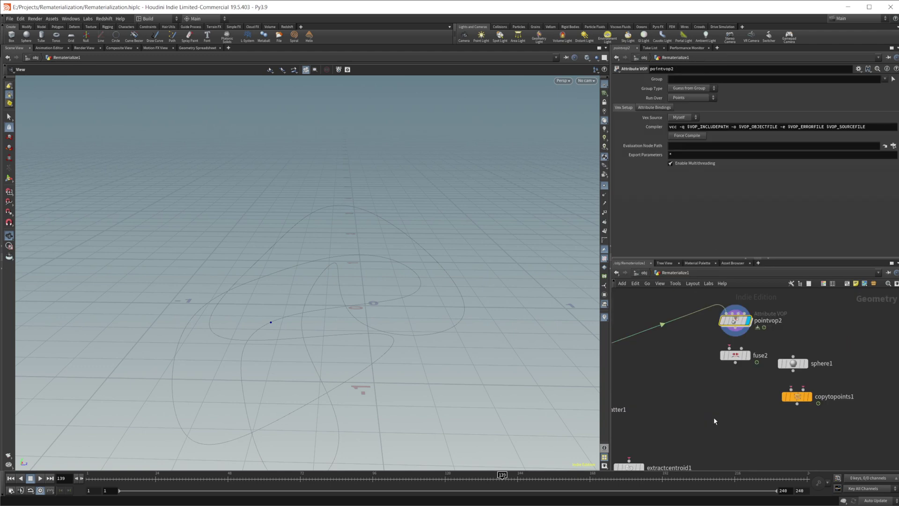
left_click_drag(735, 328, 735, 355)
left_click(735, 355)
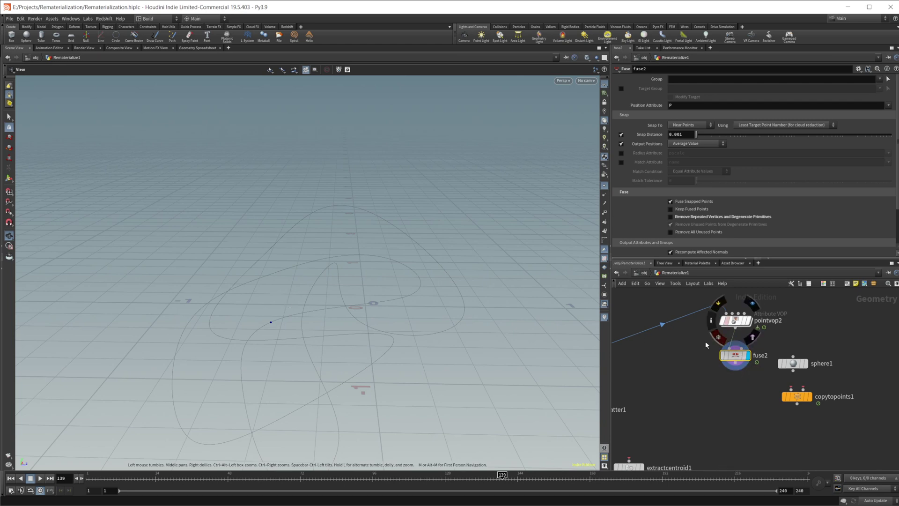
- Compare the point lists of pointvop2 and fuse2 in the Geometry Spreadsheet, and return to the scene view
left_click(735, 320)
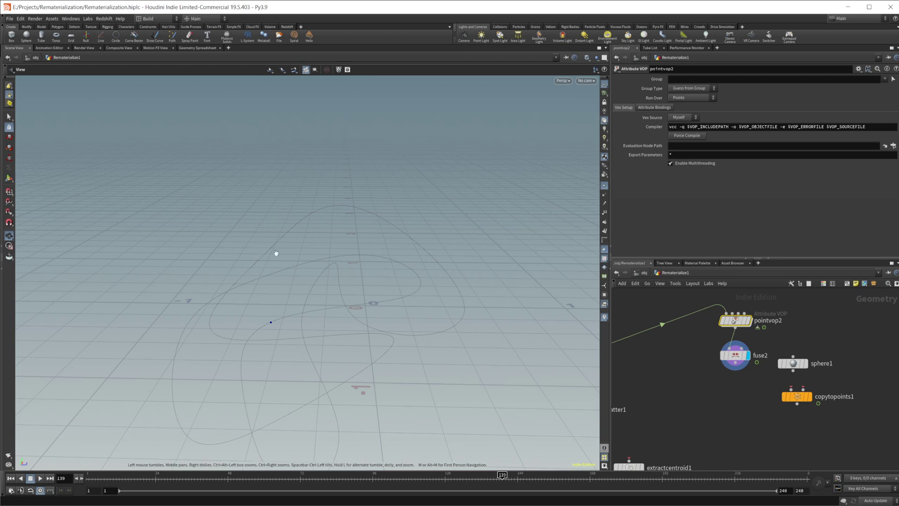
left_click(188, 49)
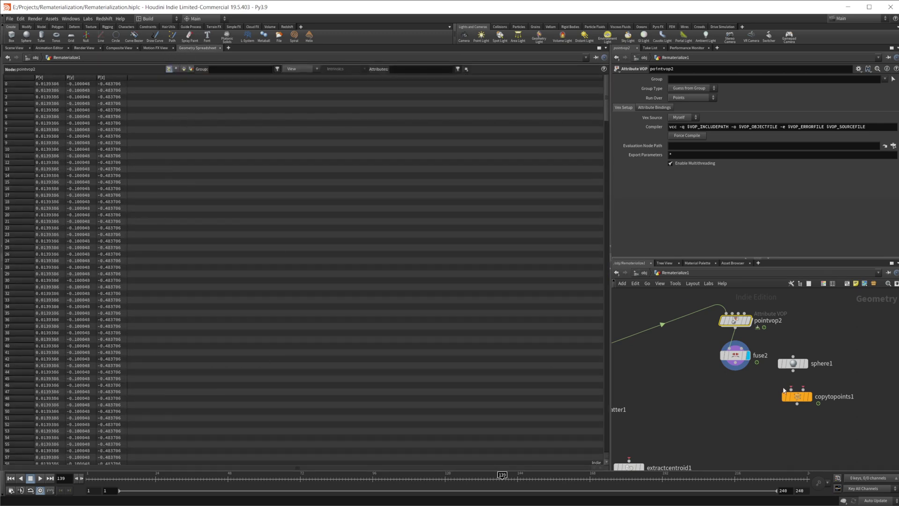
left_click(744, 356)
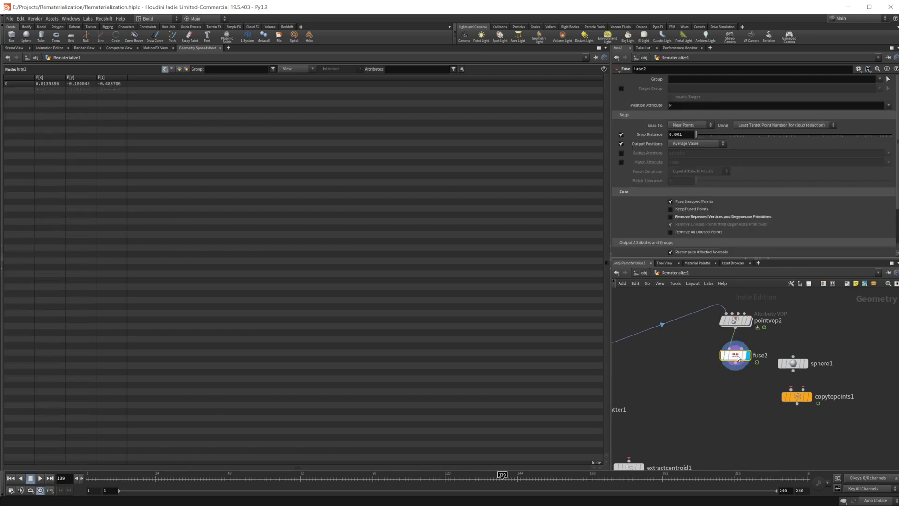
left_click(14, 48)
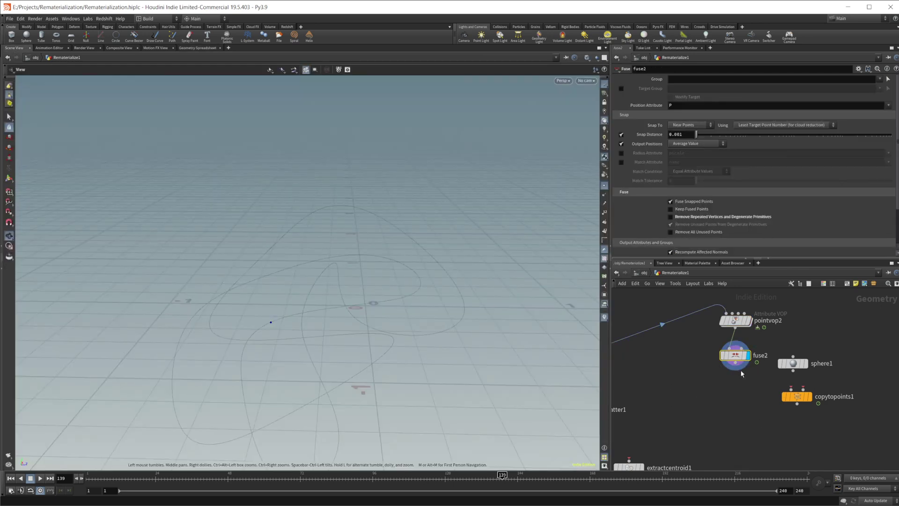
- Connect sphere1 and fuse2 to copytopoints1 as source and target points, and display the copied sphere
left_click_drag(736, 370, 791, 390)
left_click(795, 397)
left_click(808, 396)
middle_click_drag(751, 434, 724, 397)
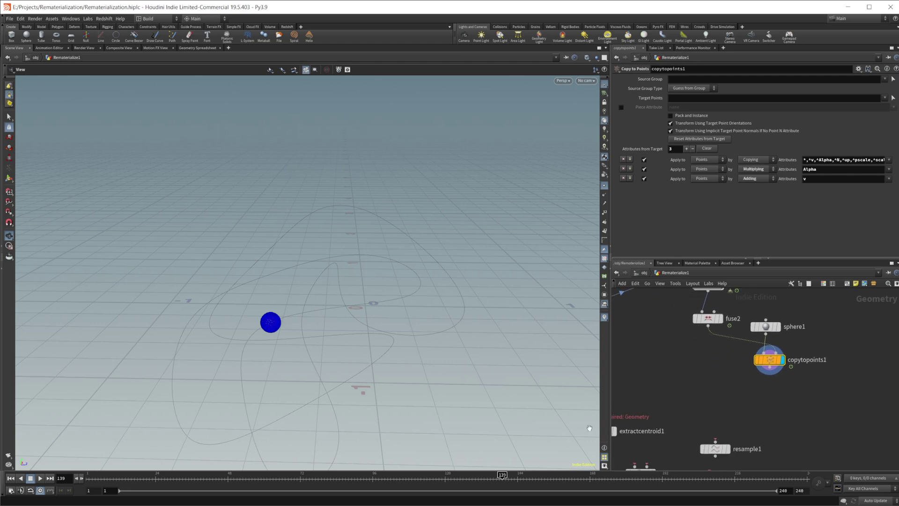
- Scrub the timeline to preview the sphere travelling along the curve, and connect copytopoints1 to group1's second input
left_click_drag(302, 477, 833, 382)
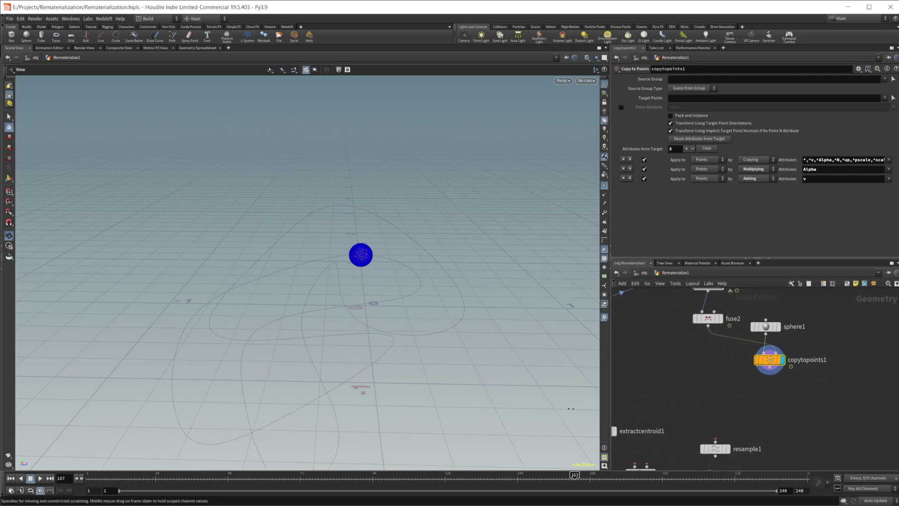
middle_click_drag(741, 399, 761, 376)
middle_click_drag(771, 392, 711, 353)
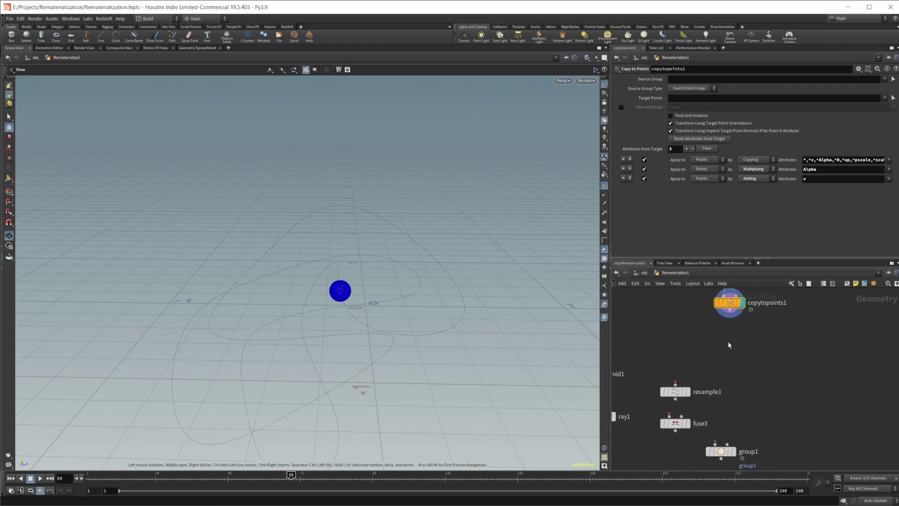
left_click_drag(729, 316, 727, 442)
- Connect fuse1 to resample1 and display the resampled curve
middle_click_drag(682, 337, 773, 386)
middle_click_drag(704, 377, 750, 363)
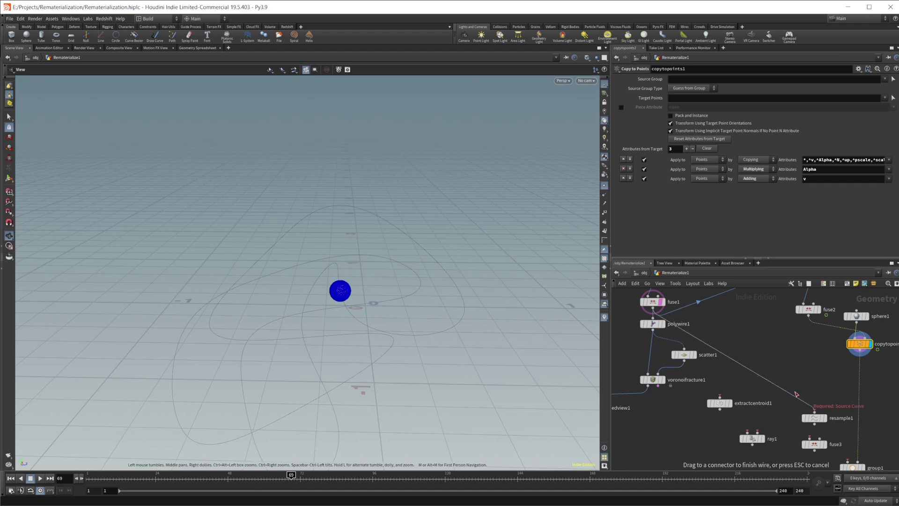
left_click(815, 412)
middle_click_drag(815, 412, 777, 396)
left_click(777, 404)
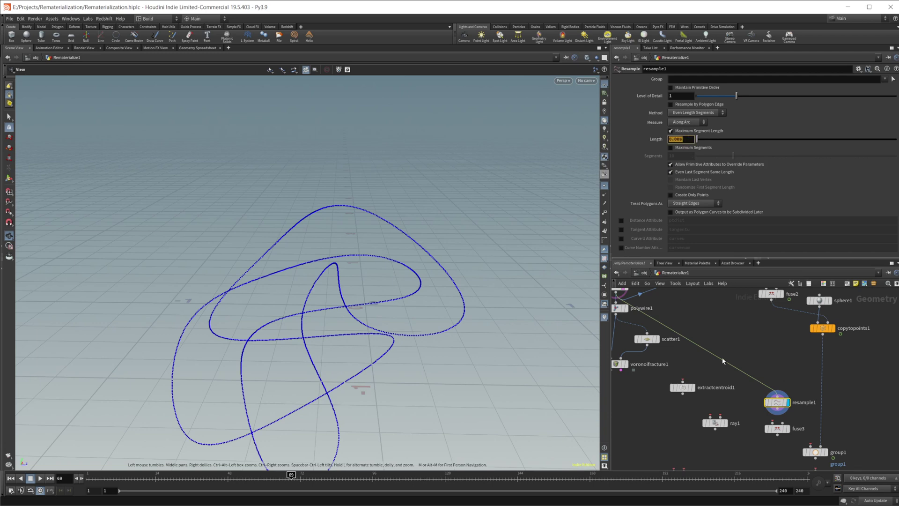
- Connect resample1 to fuse3's first input and display fuse3
middle_click_drag(779, 368, 751, 333)
scroll(759, 367, "up", 2)
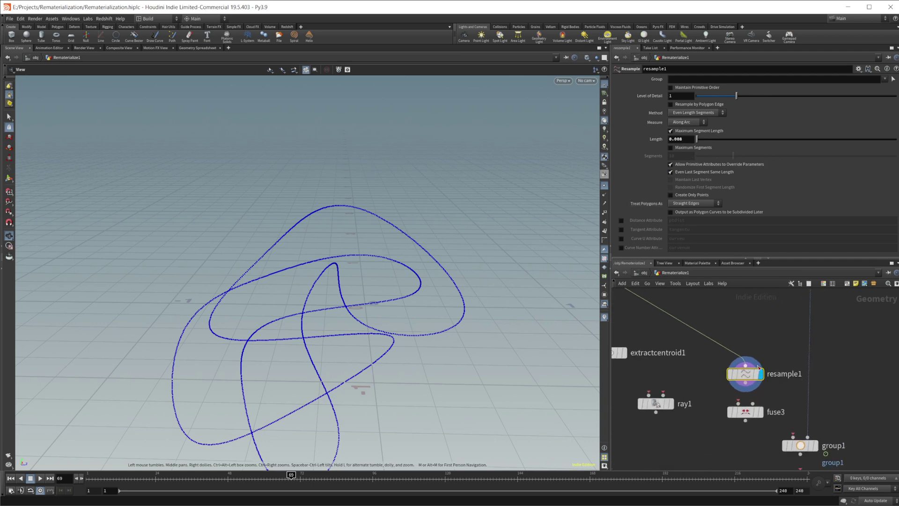
left_click_drag(745, 383, 738, 403)
left_click(759, 411)
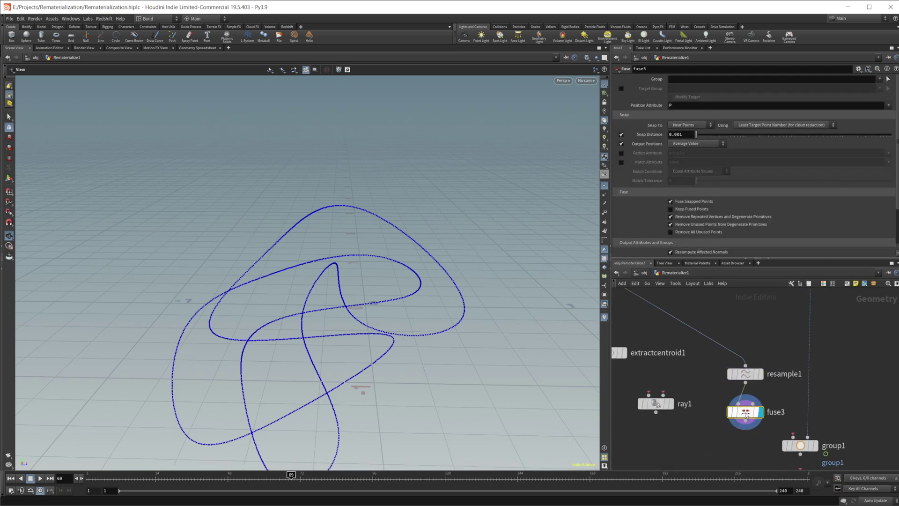
- Connect fuse3 to group1's first input, display group1, and scrub the timeline to frame 164
middle_click_drag(844, 403, 797, 345)
left_click_drag(702, 367, 751, 387)
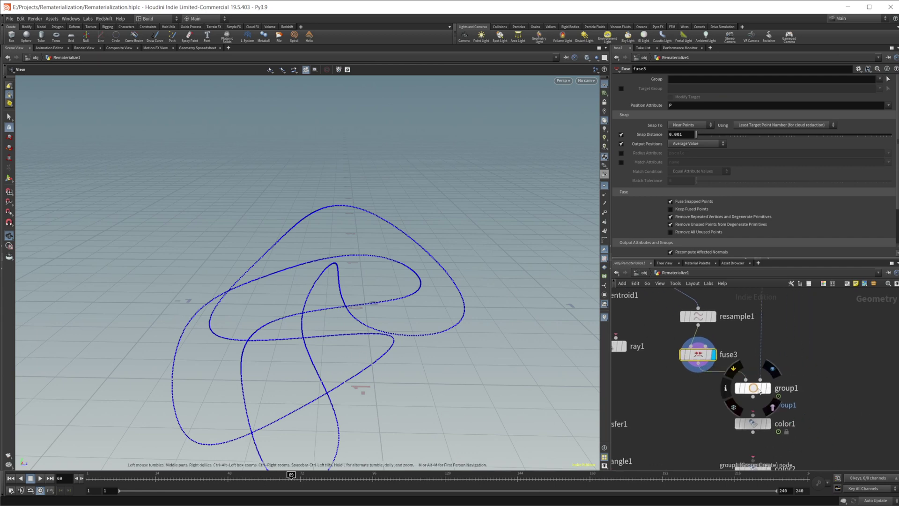
left_click(759, 390)
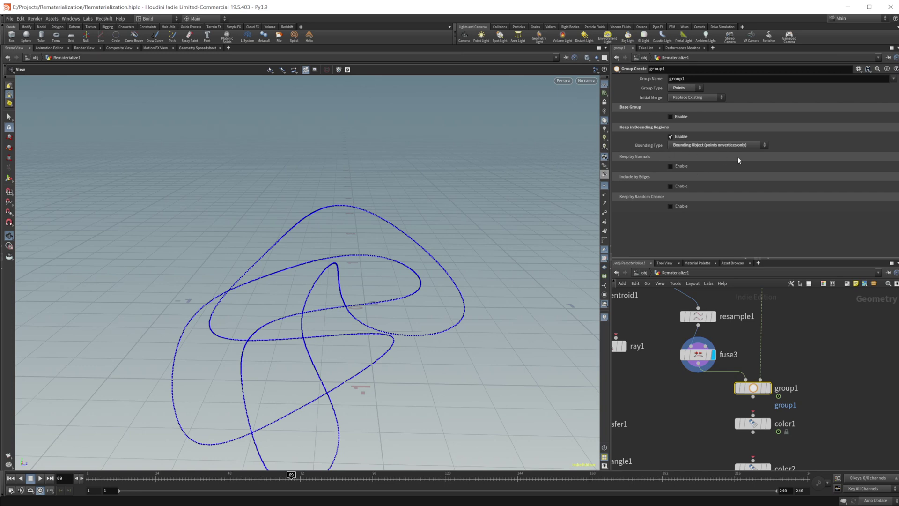
key("r")
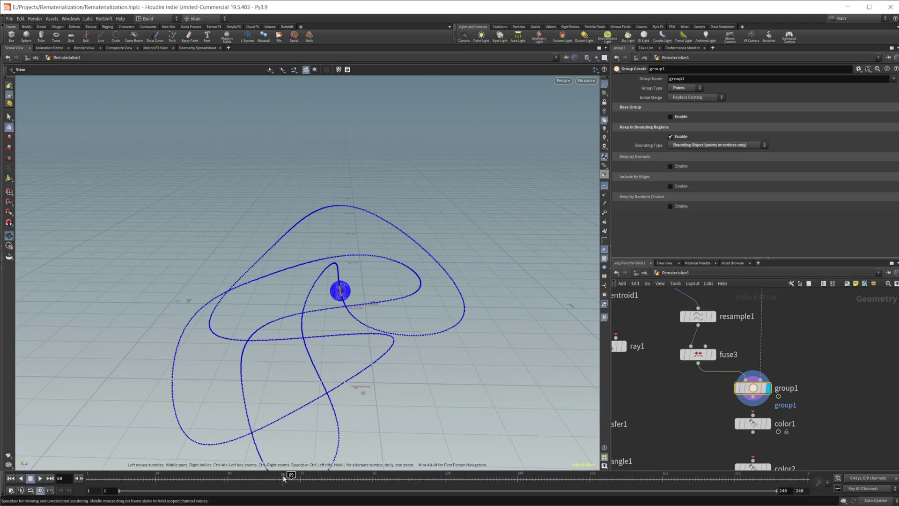
left_click_drag(284, 479, 578, 497)
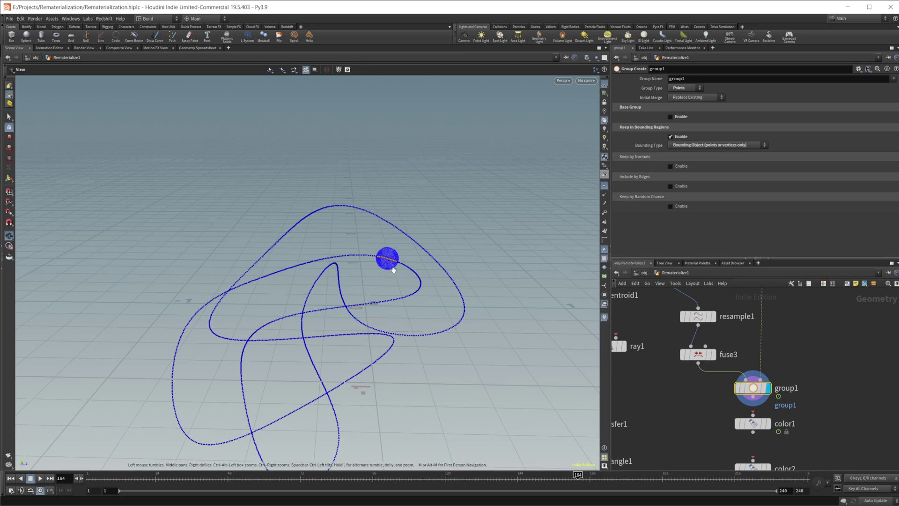
- Turn off the display of points in the viewport
middle_click_drag(817, 411, 776, 358)
middle_click_drag(668, 342, 746, 454)
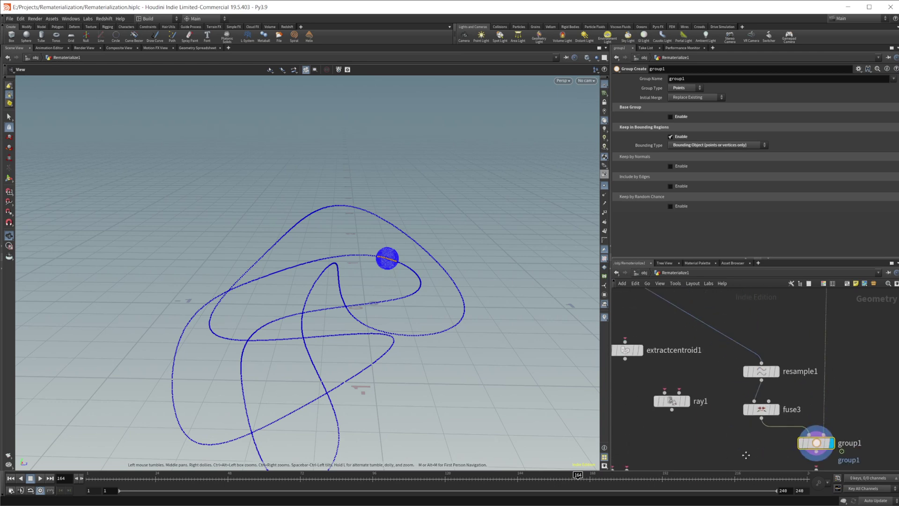
scroll(747, 454, "down", 3)
middle_click_drag(636, 313, 677, 334)
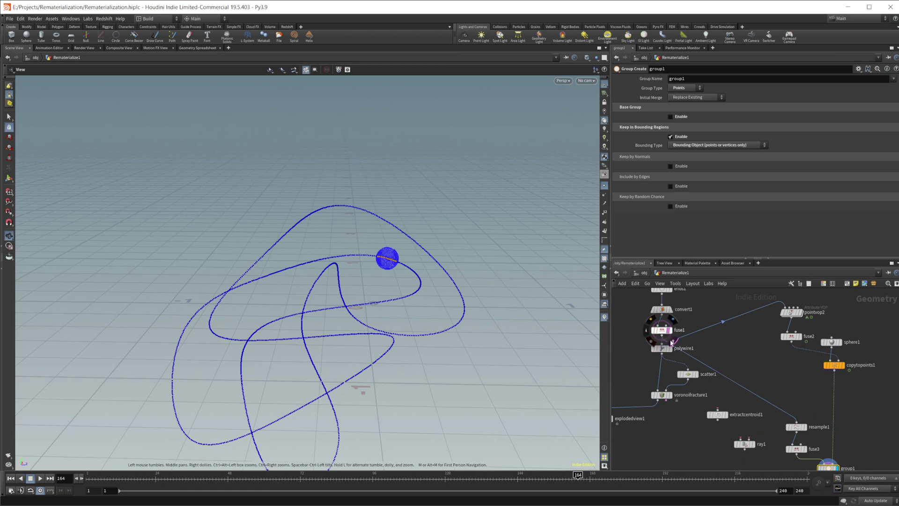
middle_click_drag(752, 370, 686, 317)
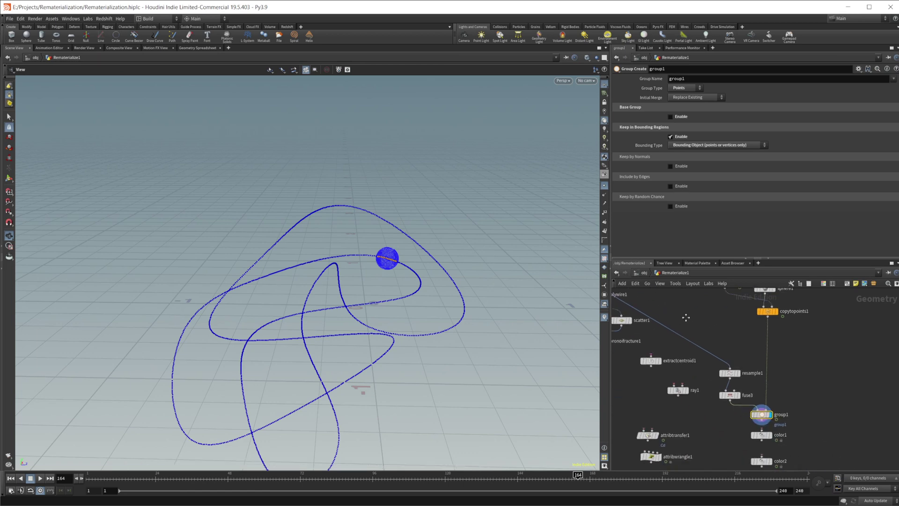
left_click(604, 186)
- Connect group1 to color1 and display the black-coloured curve
middle_click_drag(813, 400, 773, 336)
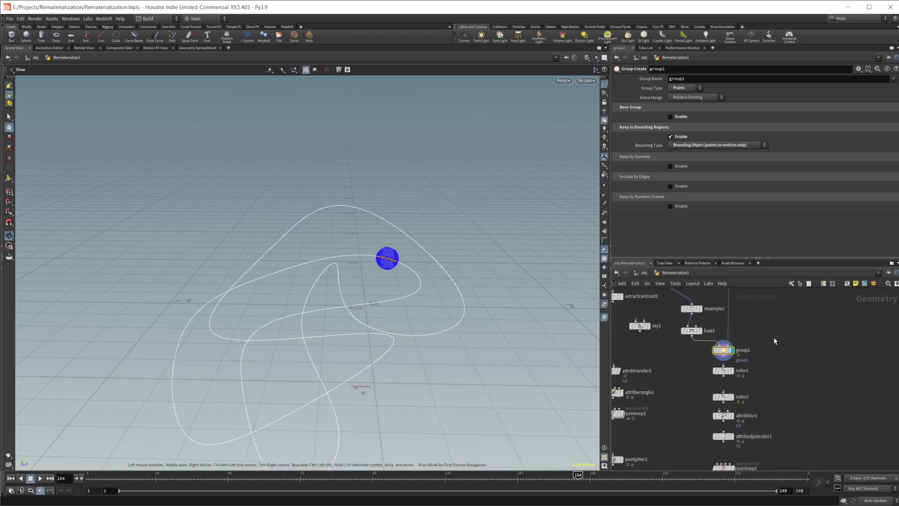
scroll(771, 338, "up", 3)
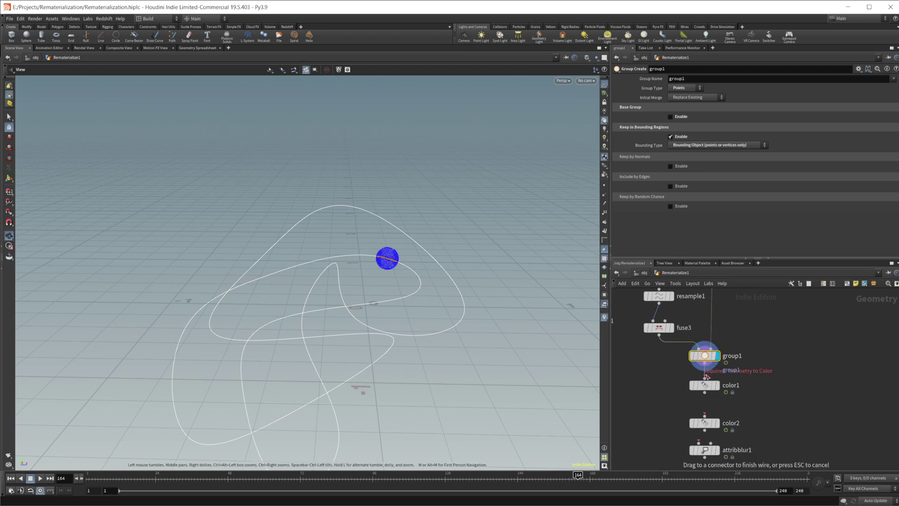
left_click(705, 388)
key("r")
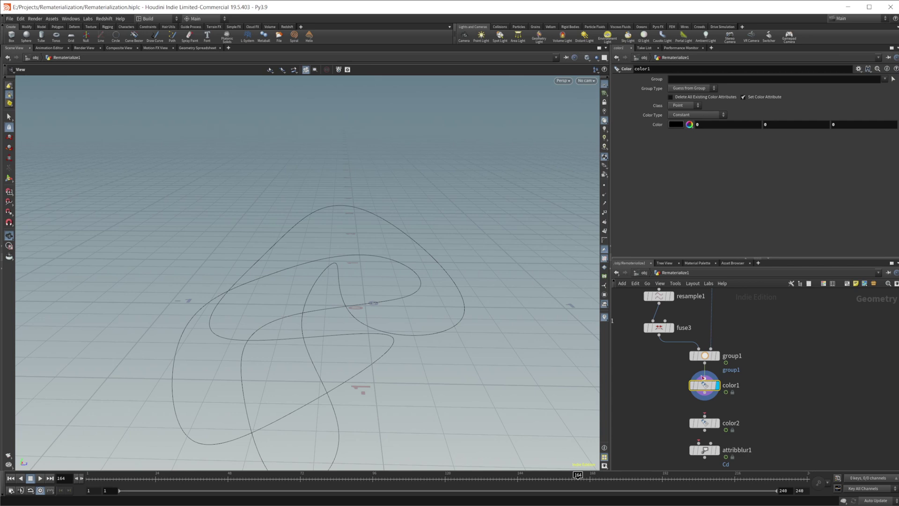
- Connect color1 to color2 and display color2, which colours group1's points white
middle_click_drag(776, 387, 791, 328)
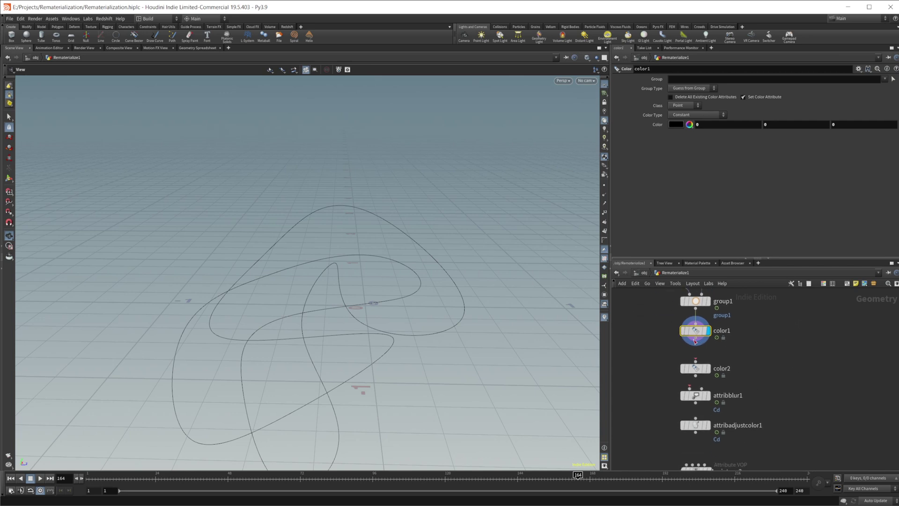
left_click_drag(695, 345, 696, 363)
left_click(701, 372)
left_click(708, 369)
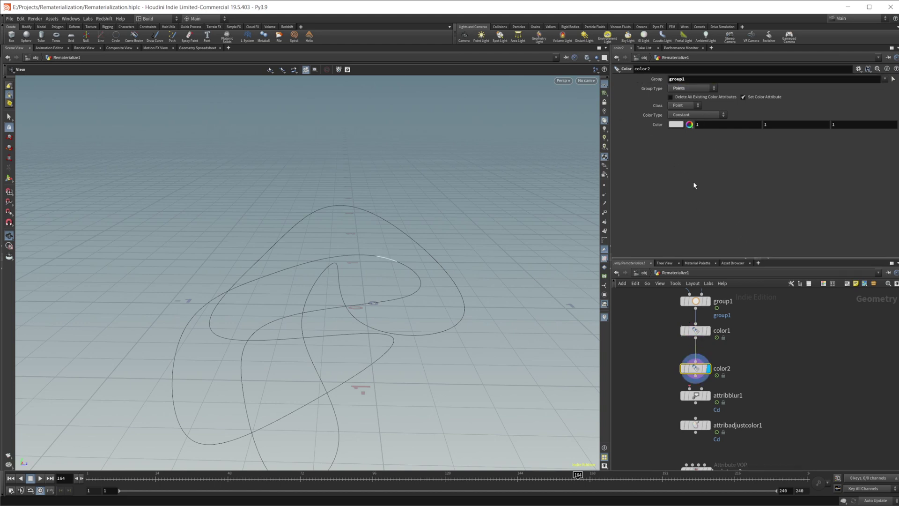
- Connect color2 to attribblur1's first input, display attribblur1, and check its blurring iterations
middle_click_drag(762, 368, 751, 349)
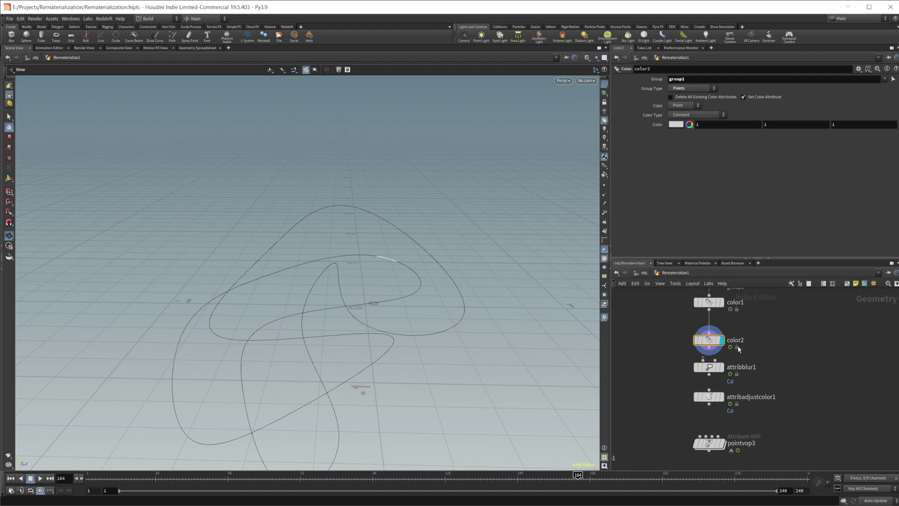
left_click(703, 359)
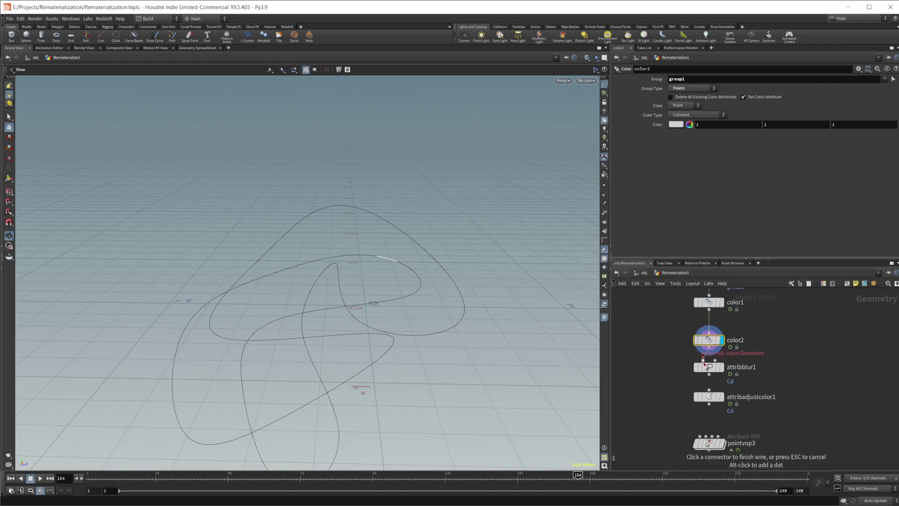
left_click(709, 348)
left_click(708, 367)
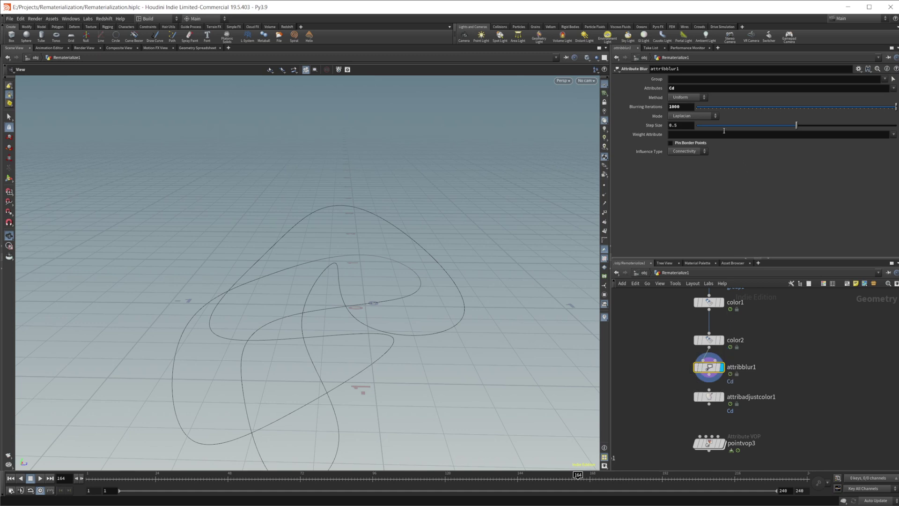
left_click(690, 106)
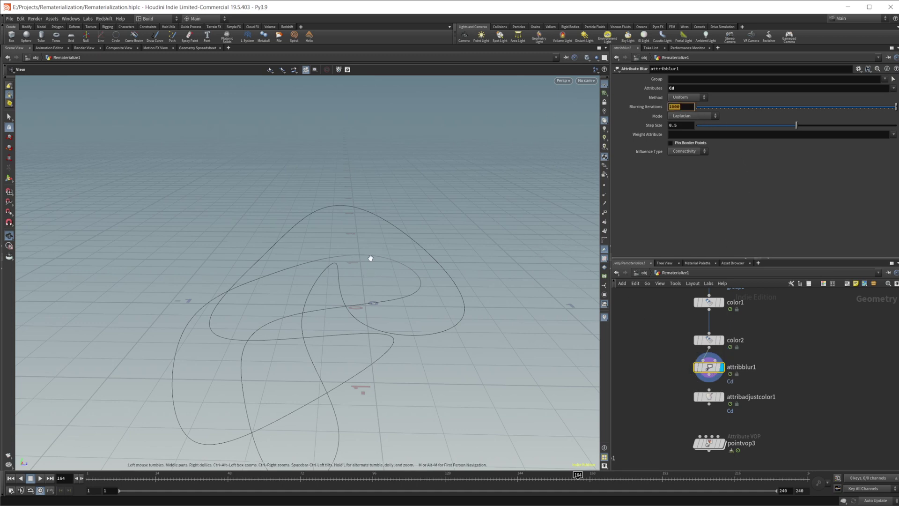
left_click(661, 339)
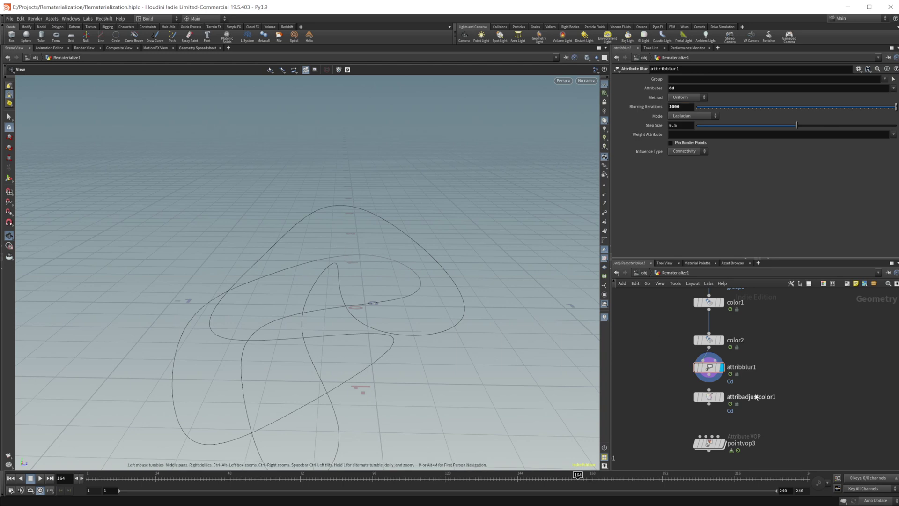
- Connect attribblur1 to attribadjustcolor1 and display the colour-adjusted curve
middle_click_drag(792, 364, 786, 335)
left_click_drag(703, 345, 705, 366)
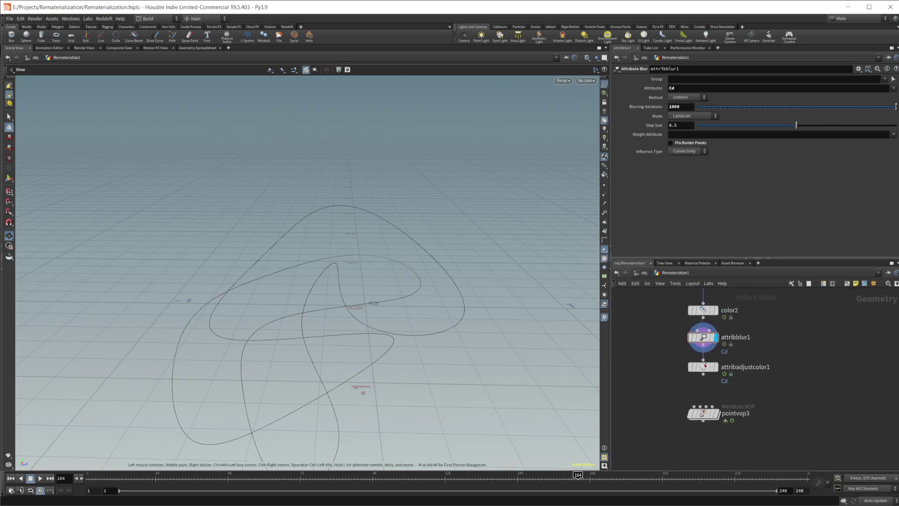
left_click(705, 365)
left_click(716, 367)
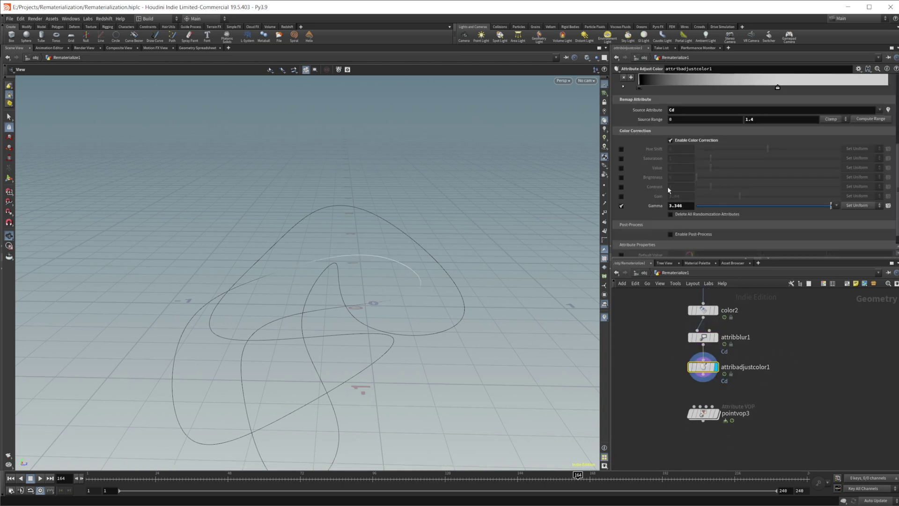
- Review attribadjustcolor1's attribute, colour ramp, source range and gamma settings, and toggle its bypass to compare the curve's colour
scroll(669, 190, "up", 5)
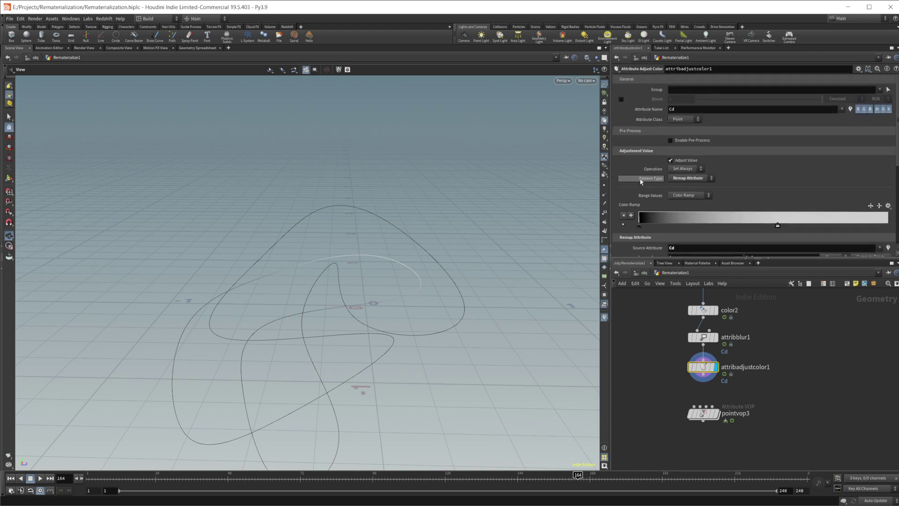
left_click_drag(676, 109, 658, 111)
scroll(715, 185, "down", 1)
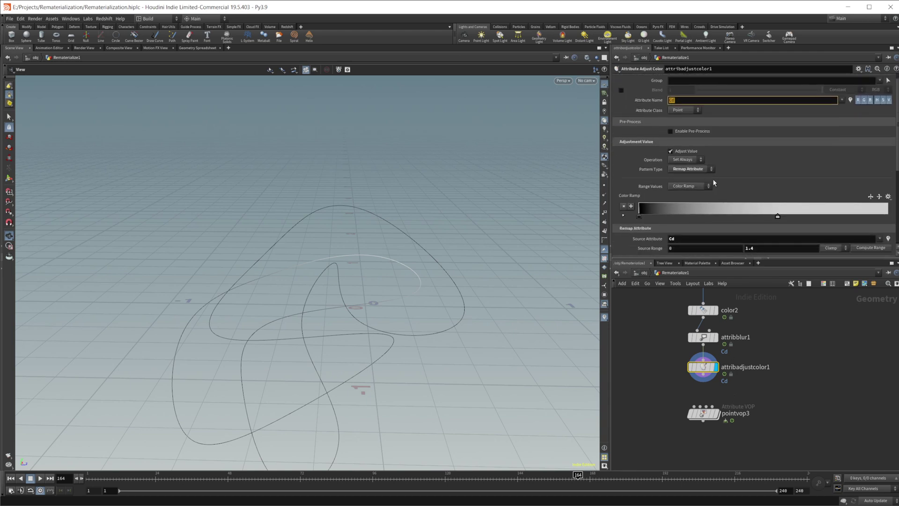
scroll(738, 179, "down", 4)
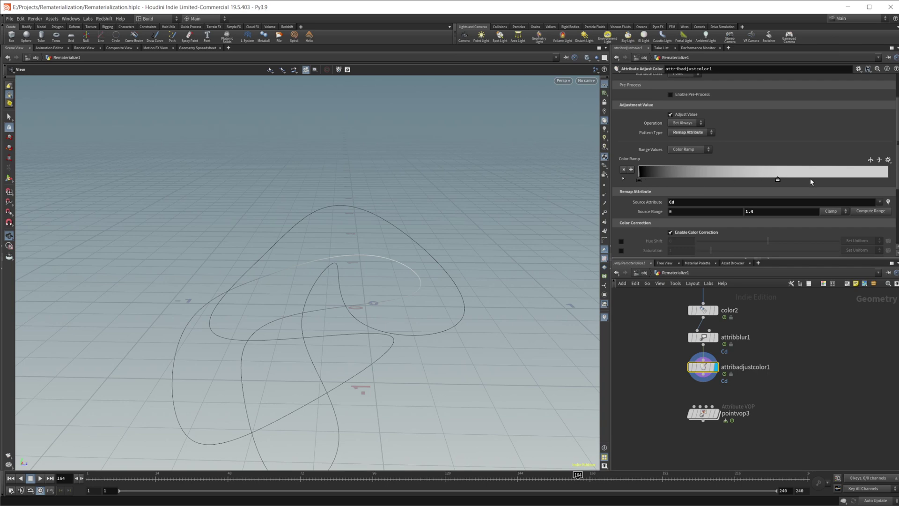
scroll(661, 188, "down", 7)
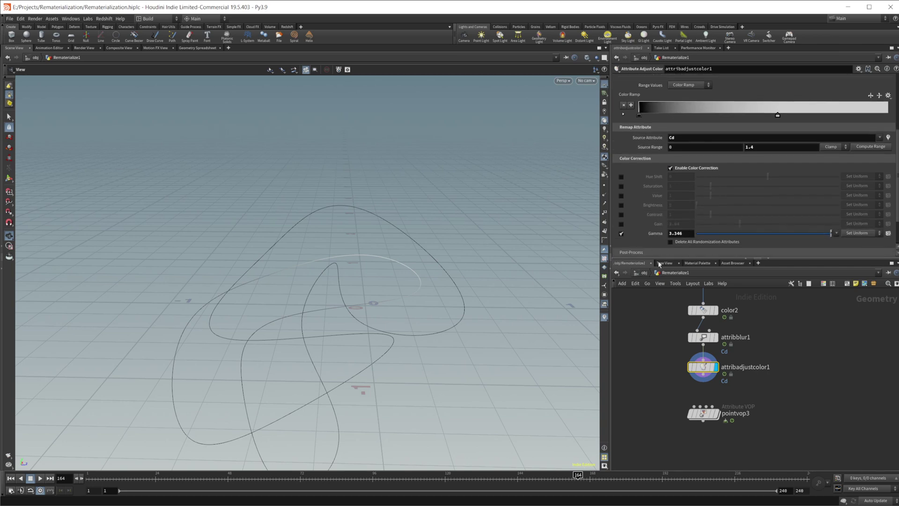
middle_click_drag(746, 370, 741, 355)
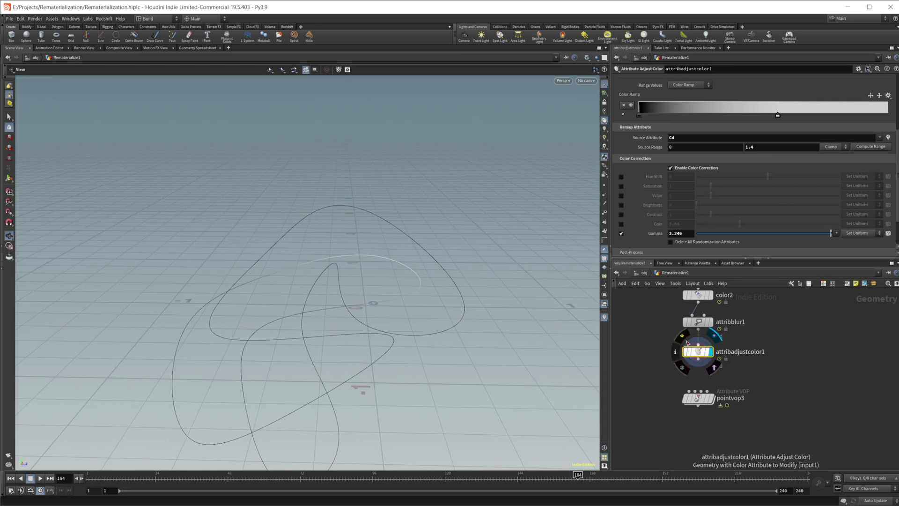
left_click(683, 341)
left_click(684, 340)
left_click(683, 342)
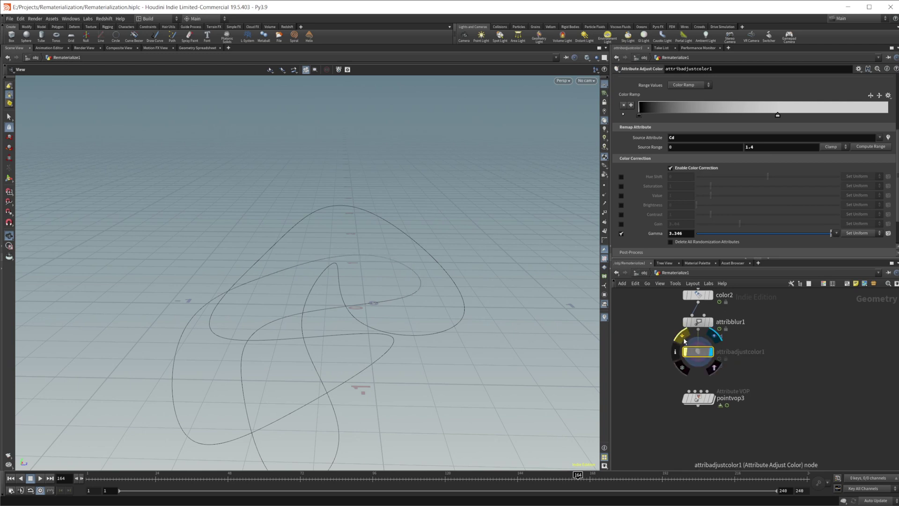
left_click(684, 342)
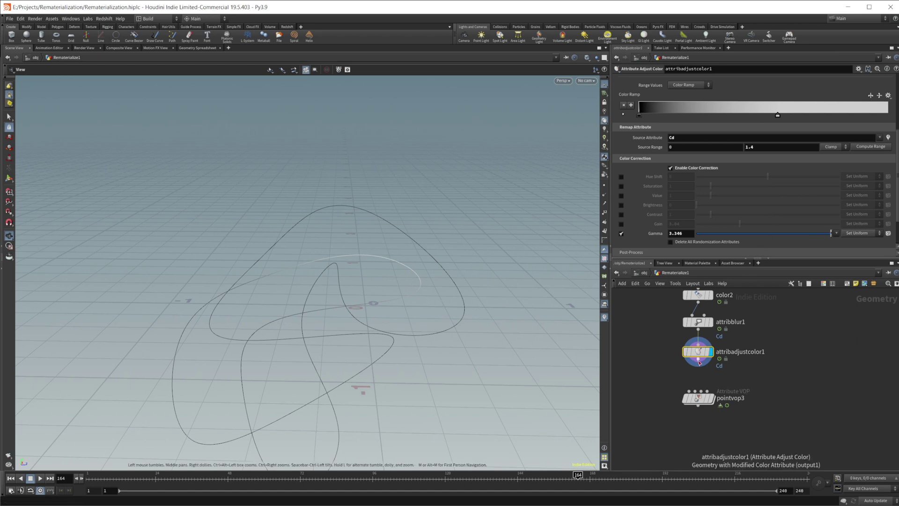
- Connect attribadjustcolor1 to pointvop3's first input, display pointvop3, and open its VOP network
left_click_drag(688, 369, 699, 400)
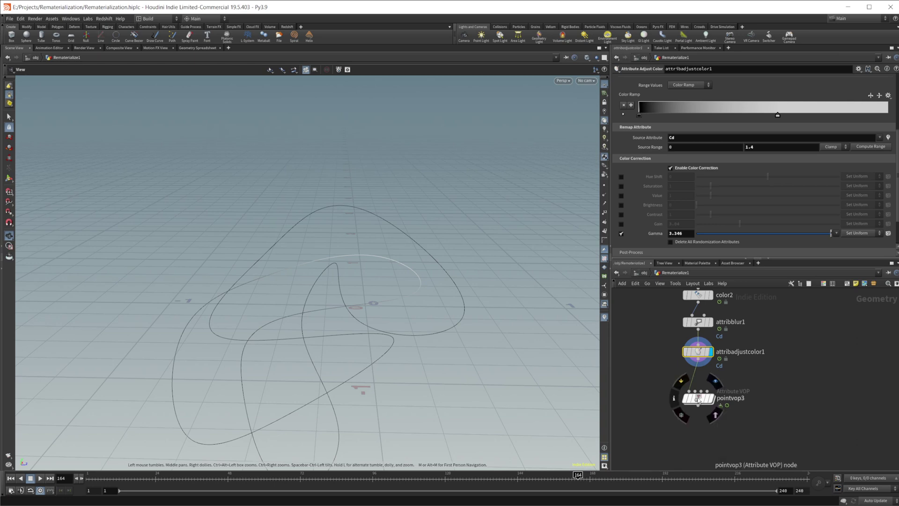
left_click(697, 399)
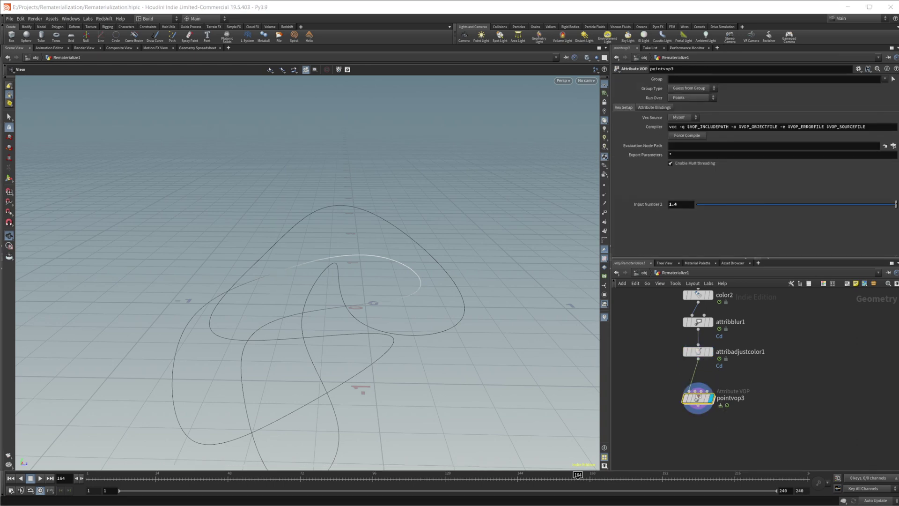
double_click(704, 397)
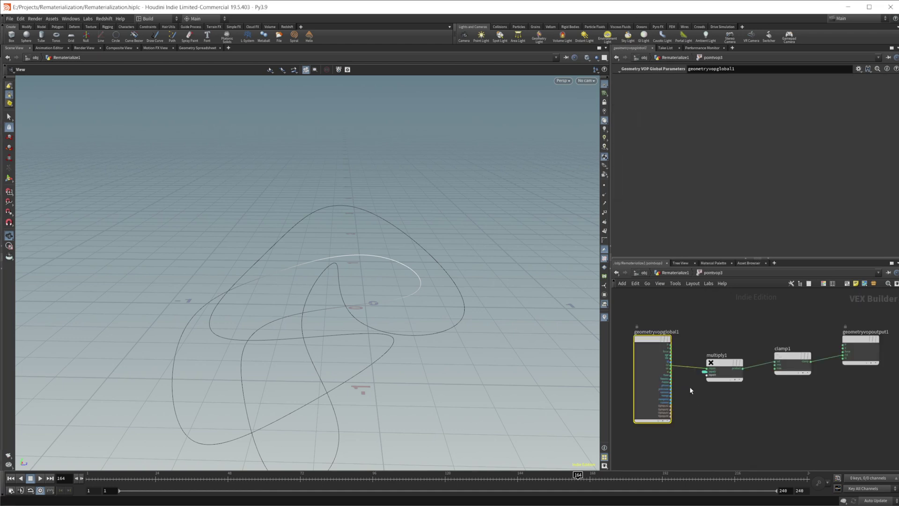
- Inspect the multiply1 and clamp1 nodes inside pointvop3, and return to the Rematerialize1 network
left_click(721, 364)
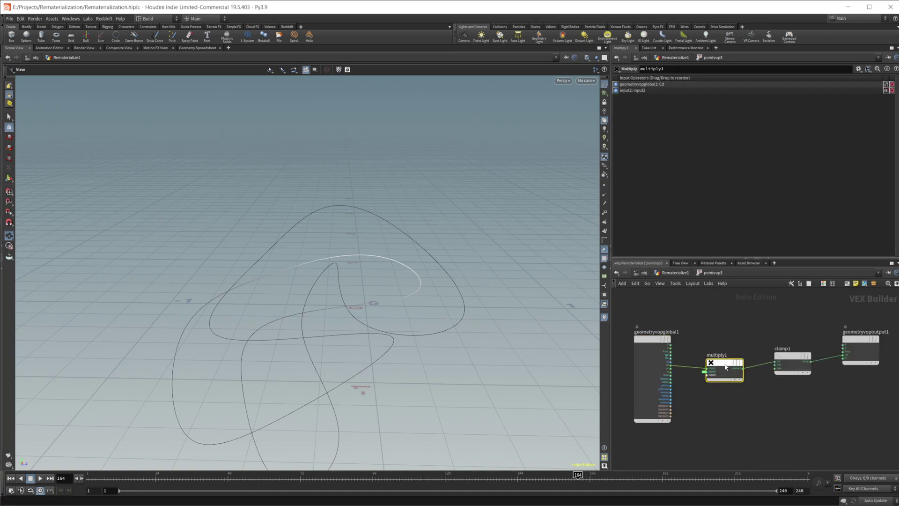
left_click(799, 357)
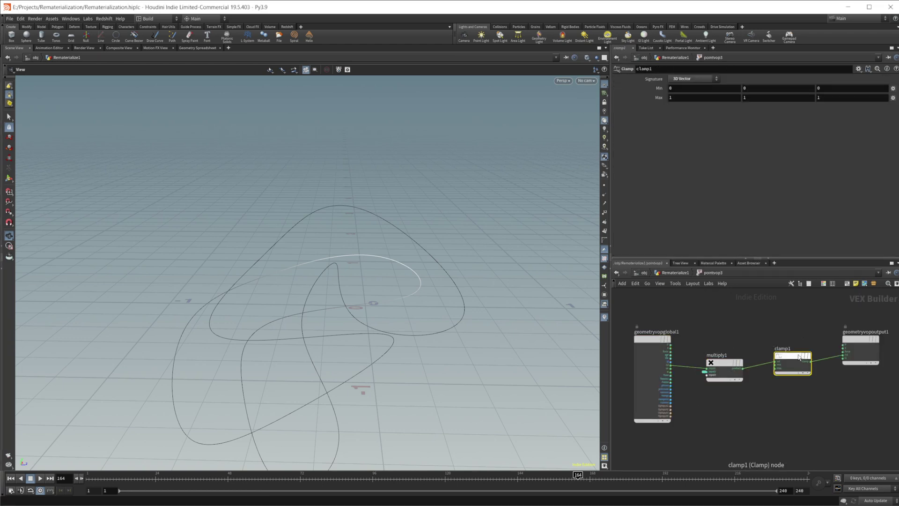
left_click(685, 276)
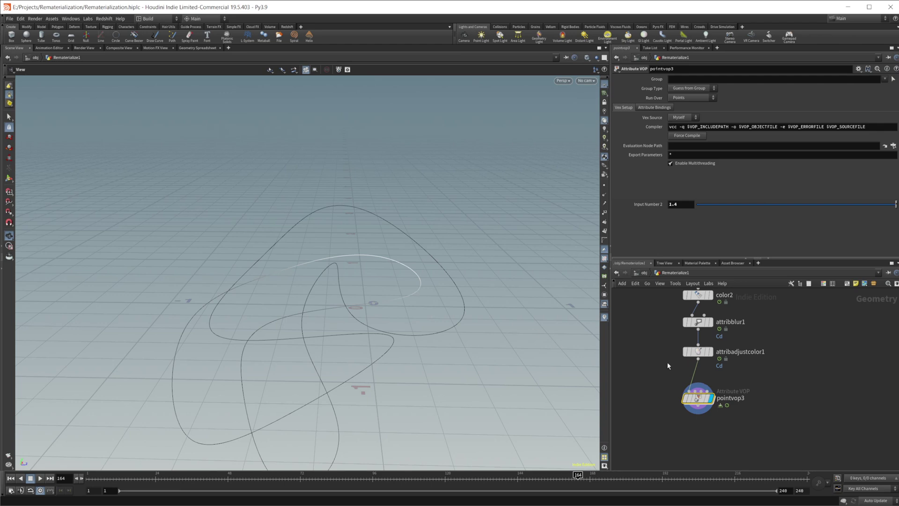
- Display voronoifracture1 to view the fractured tube
middle_click_drag(668, 366, 705, 371)
middle_click_drag(645, 336, 804, 444)
middle_click_drag(684, 303, 756, 416)
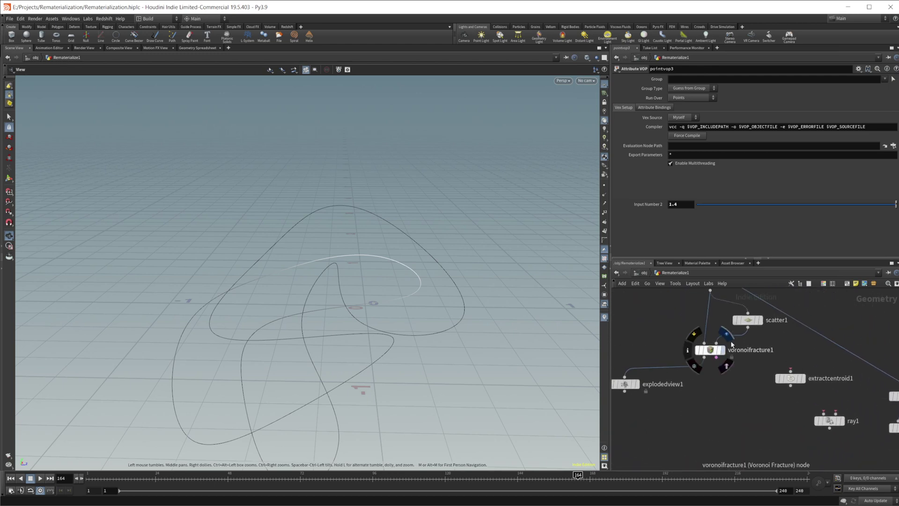
left_click(728, 337)
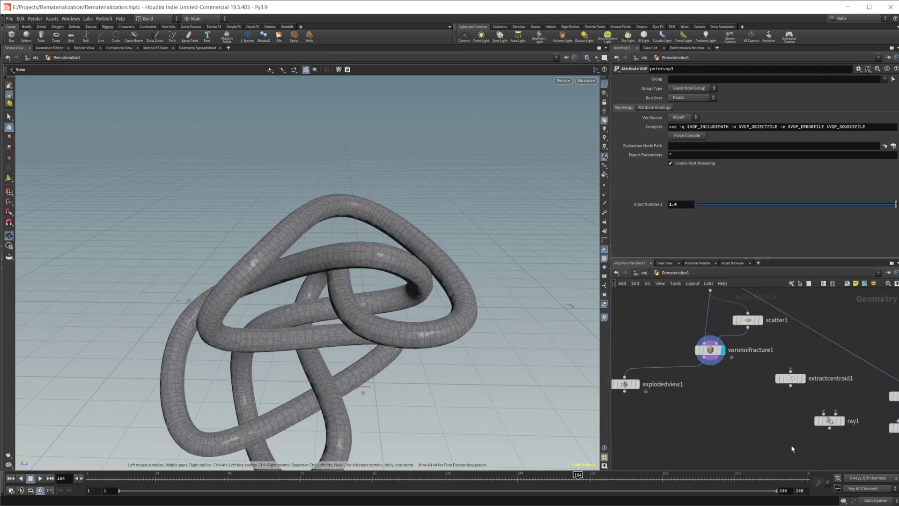
- Connect voronoifracture1's first output to extractcentroid1 and display the extracted centroid points
middle_click_drag(792, 448, 729, 396)
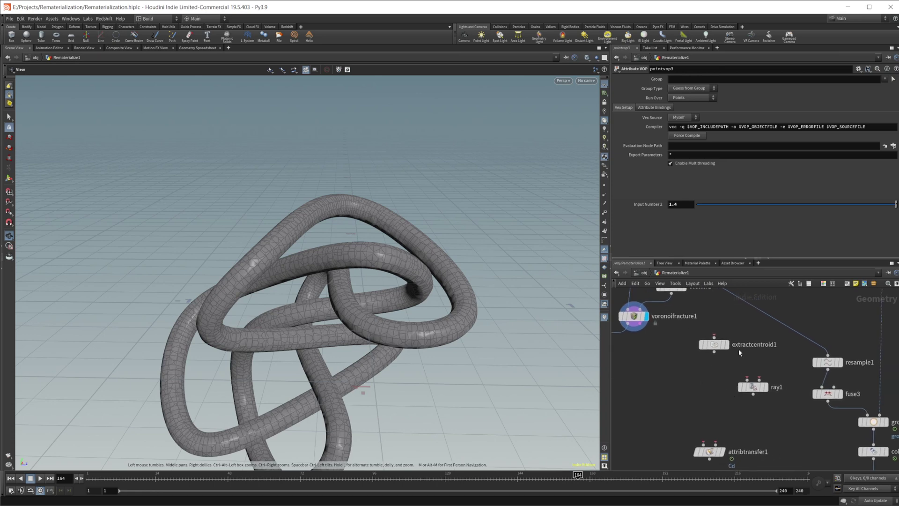
middle_click_drag(704, 374, 725, 406)
left_click(649, 356)
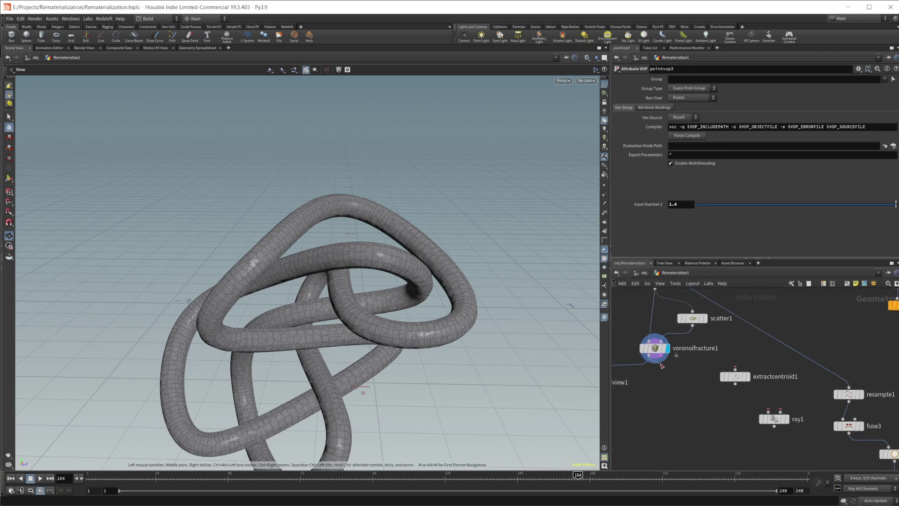
left_click(735, 368)
left_click(736, 379)
key("r")
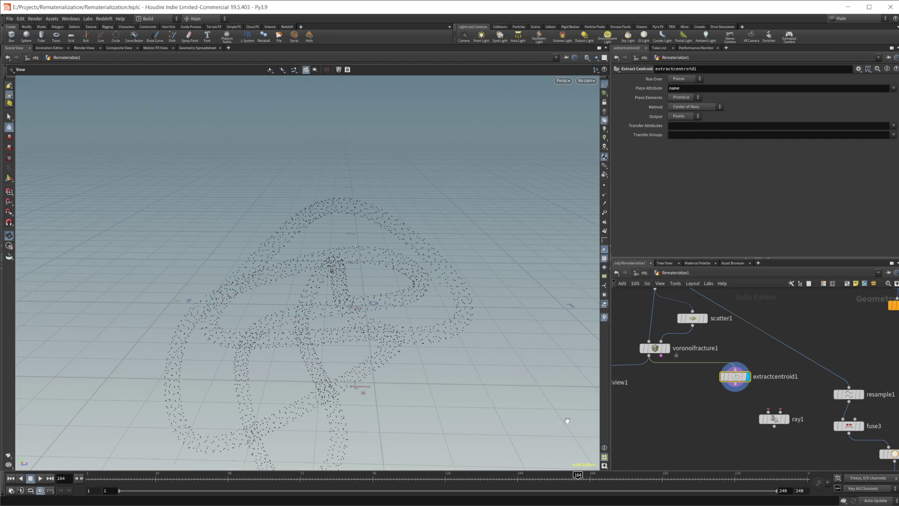
- Connect extractcentroid1 to ray1's first input and polywire1 to its second input
middle_click_drag(728, 413, 712, 416)
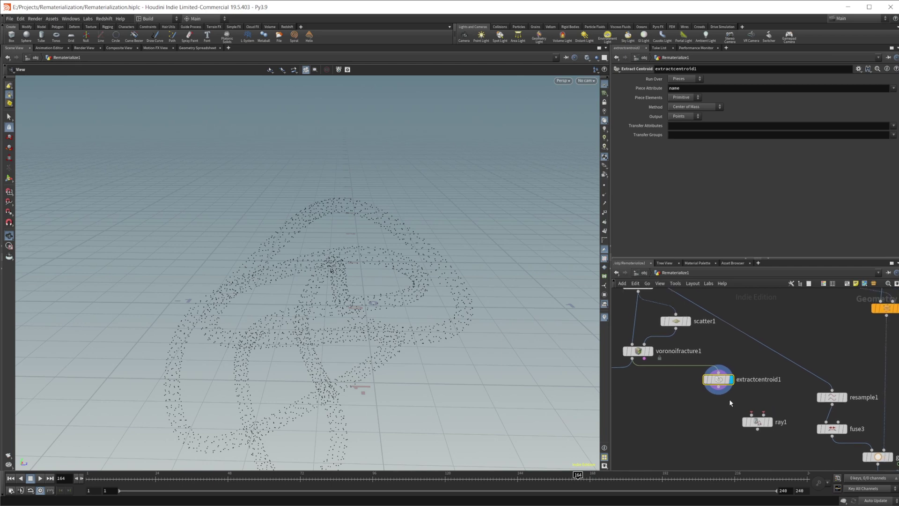
left_click_drag(719, 387, 751, 413)
middle_click_drag(645, 297, 658, 331)
left_click_drag(652, 331, 719, 349)
left_click_drag(660, 321, 663, 349)
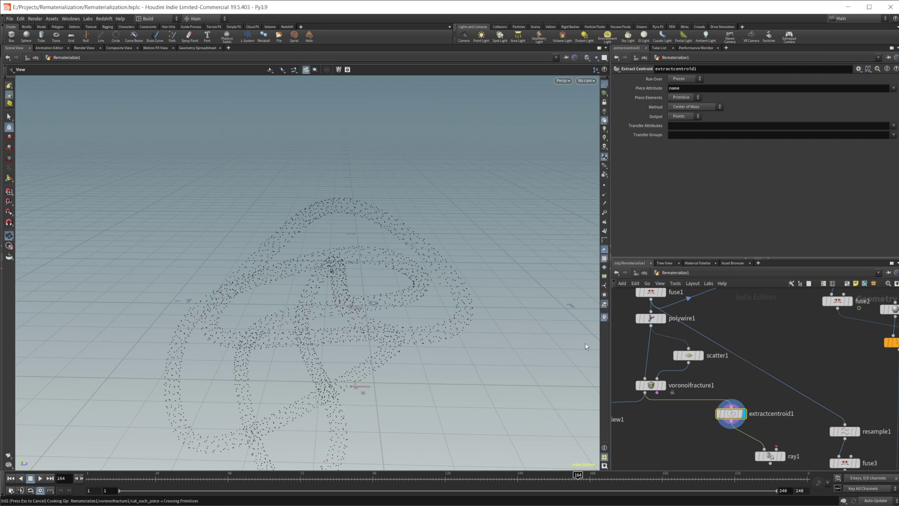
left_click(650, 325)
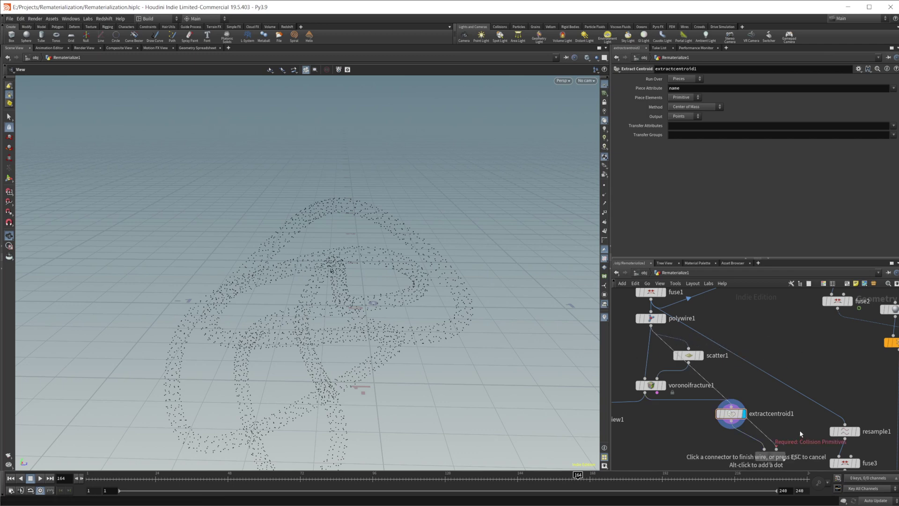
left_click(776, 447)
- Display ray1 and check its projection method and the guide geometry around the tube
middle_click_drag(789, 426, 790, 353)
left_click(776, 384)
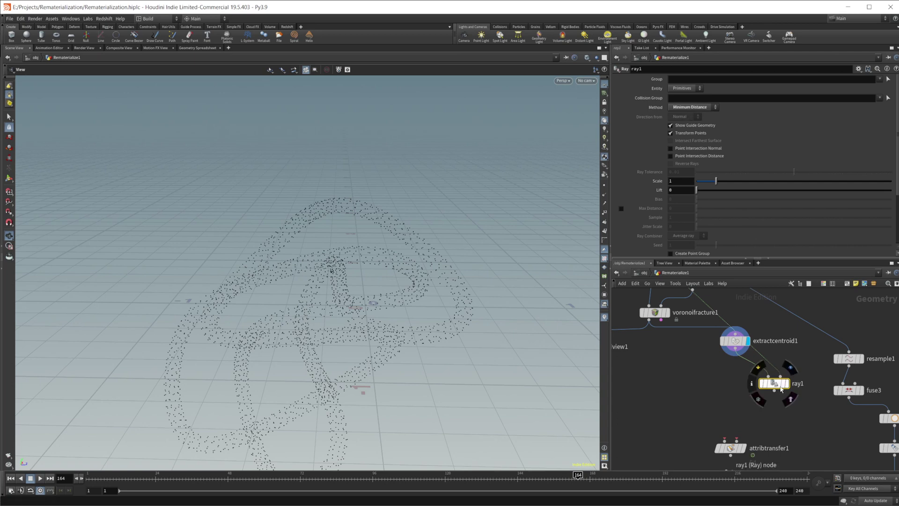
left_click(786, 383)
middle_click_drag(686, 354, 696, 404)
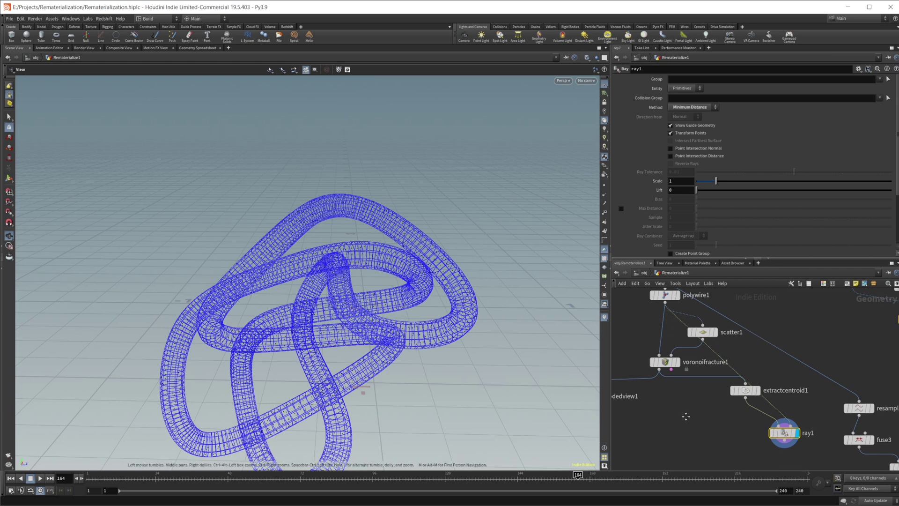
middle_click_drag(686, 415, 668, 352)
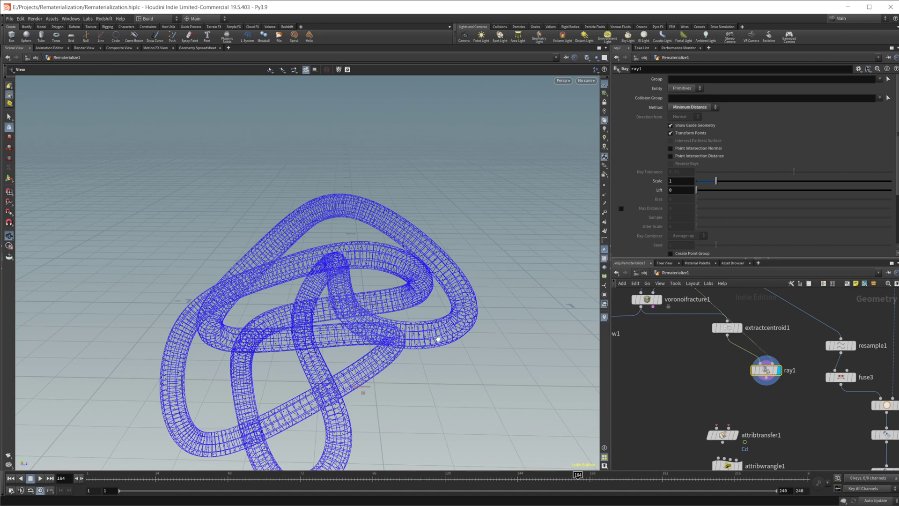
- Connect extractcentroid1 to attribtransfer1's first input
left_click(728, 335)
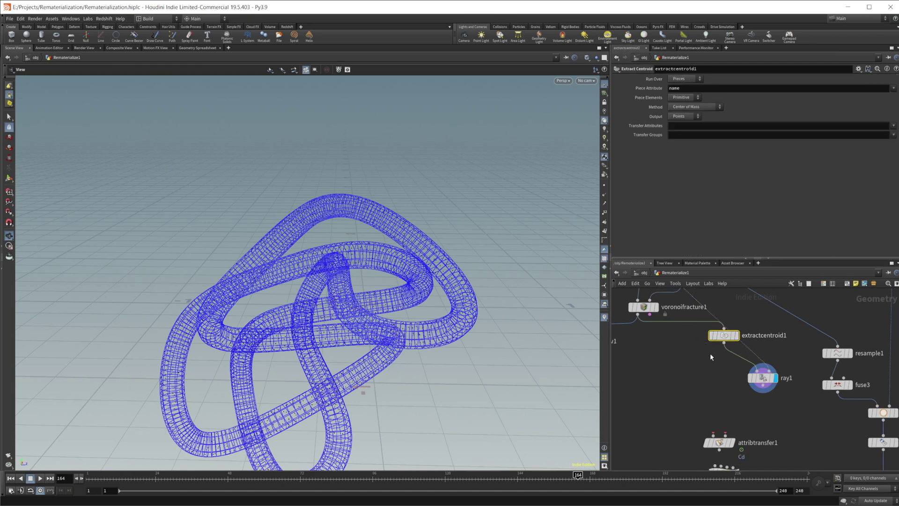
middle_click_drag(707, 373, 703, 413)
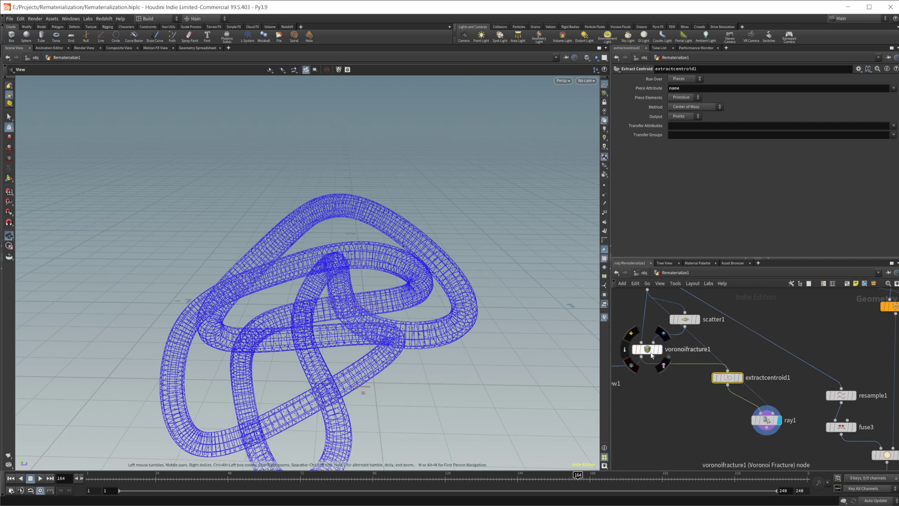
middle_click_drag(661, 313, 660, 347)
middle_click_drag(695, 430, 679, 322)
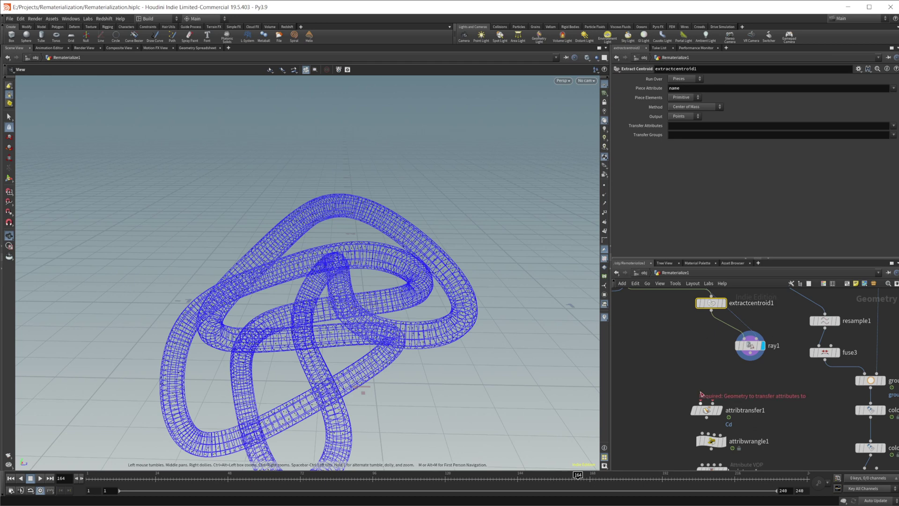
left_click_drag(712, 310, 692, 391)
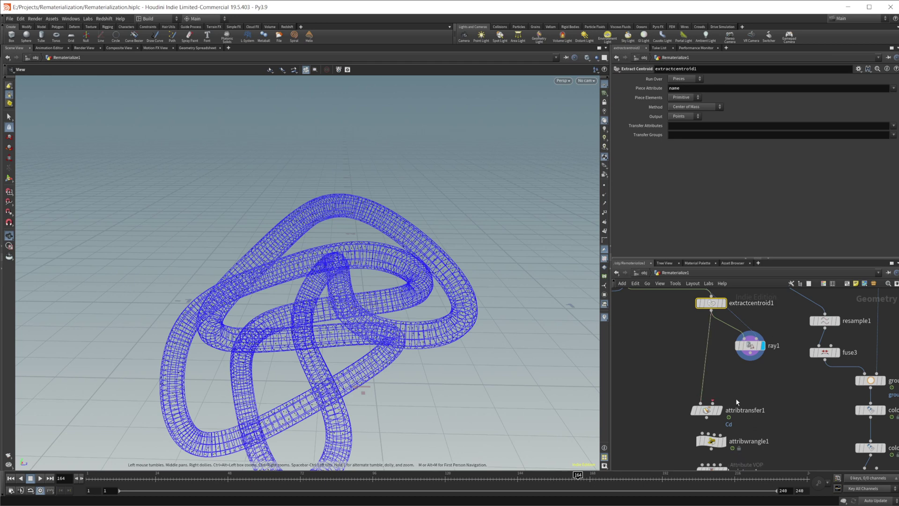
- Connect pointvop3 to attribtransfer1's second input and display attribtransfer1
mouse_move(748, 375)
middle_mouse_down()
mouse_move(745, 325)
mouse_move(737, 360)
middle_mouse_up()
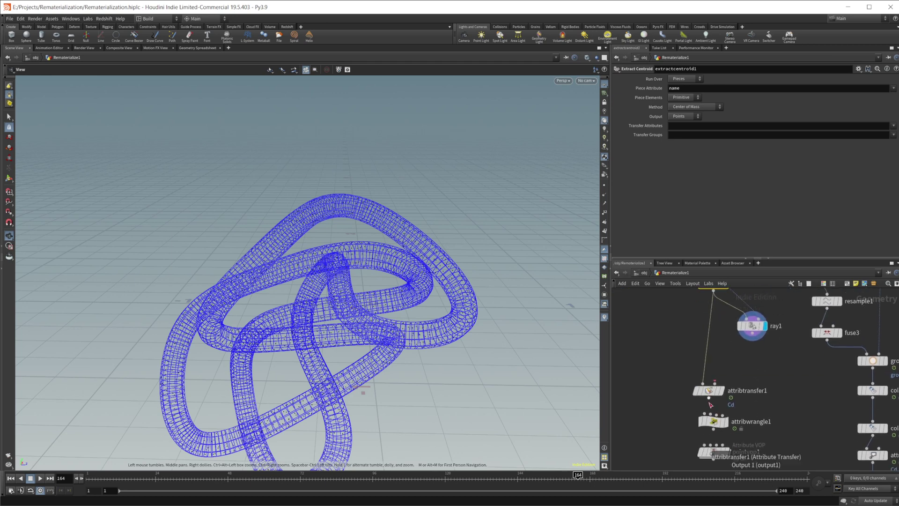
middle_click_drag(778, 397, 769, 329)
middle_click_drag(779, 374, 763, 322)
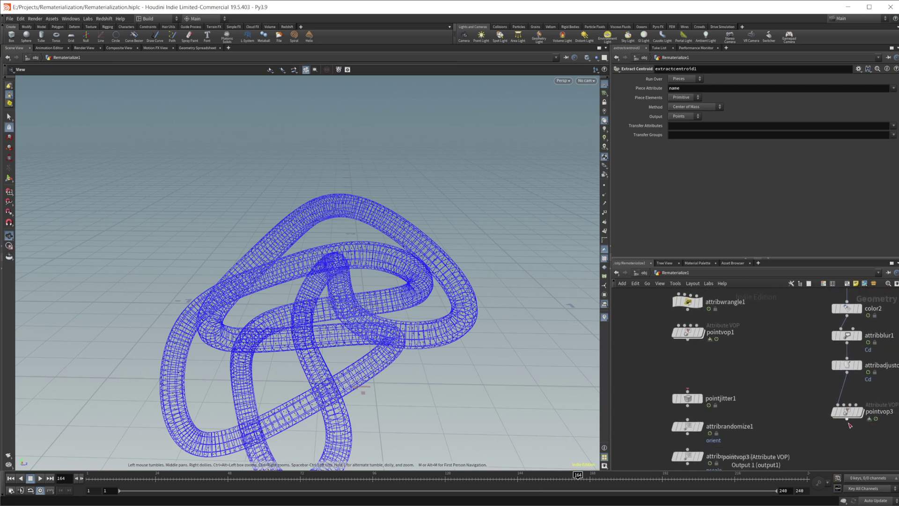
left_click(846, 420)
middle_click_drag(777, 354, 797, 429)
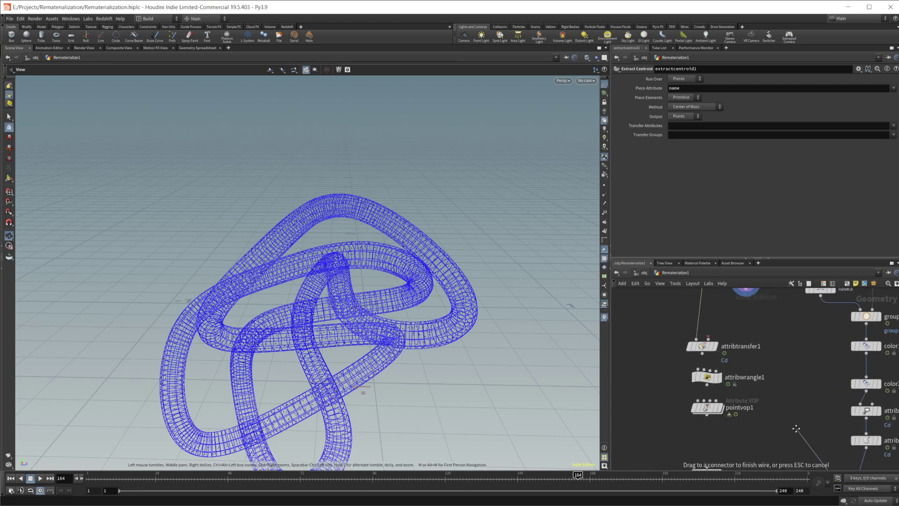
left_click(708, 338)
left_click(706, 348)
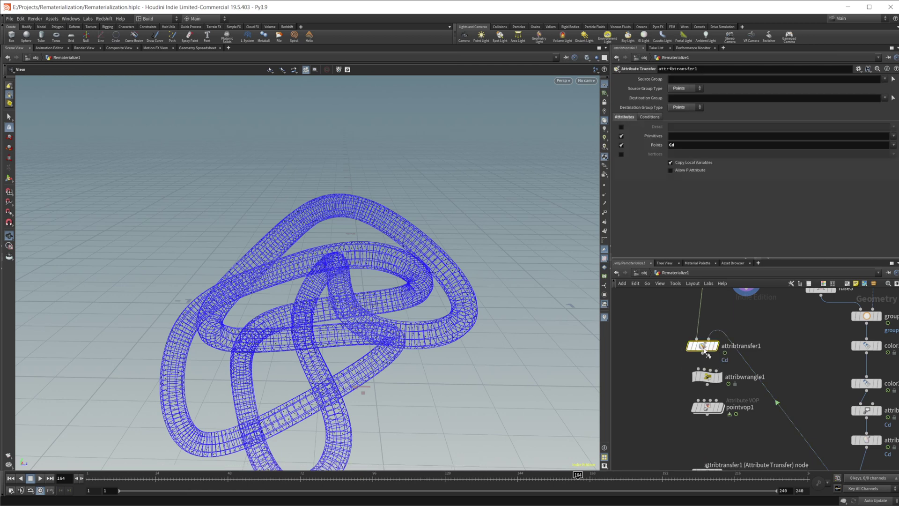
left_click(715, 345)
- Compare the coloured curve from pointvop3 with attribtransfer1's points, and check which point attribute attribtransfer1 transfers
middle_click_drag(806, 396, 759, 341)
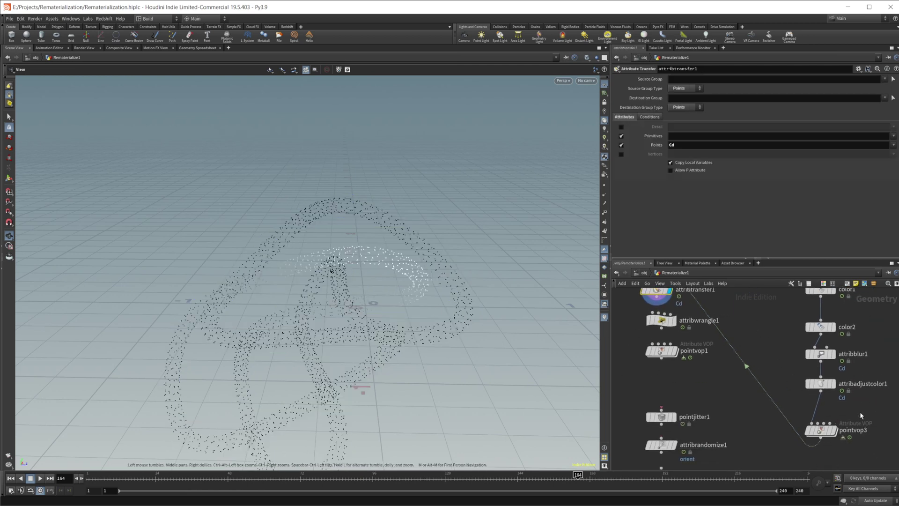
left_click(828, 431)
scroll(670, 370, "up", 3)
scroll(669, 370, "left", 1)
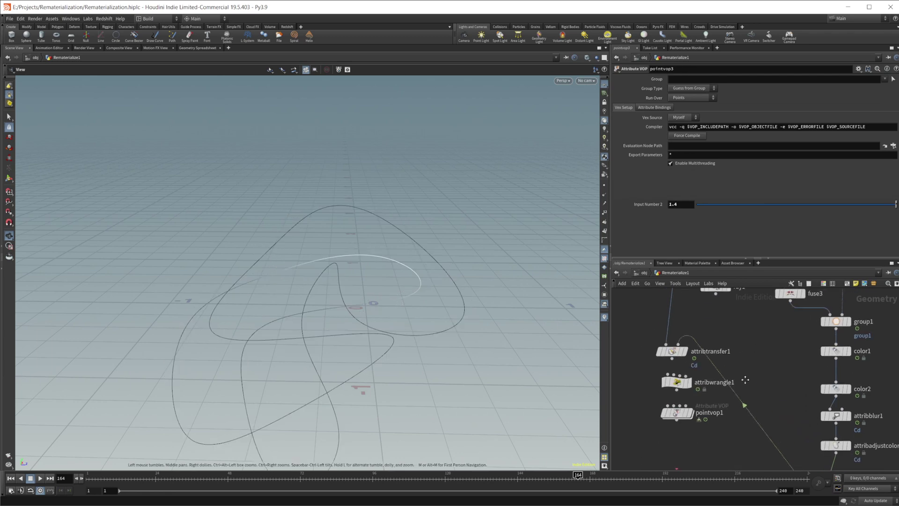
left_click(673, 357)
scroll(744, 354, "up", 2)
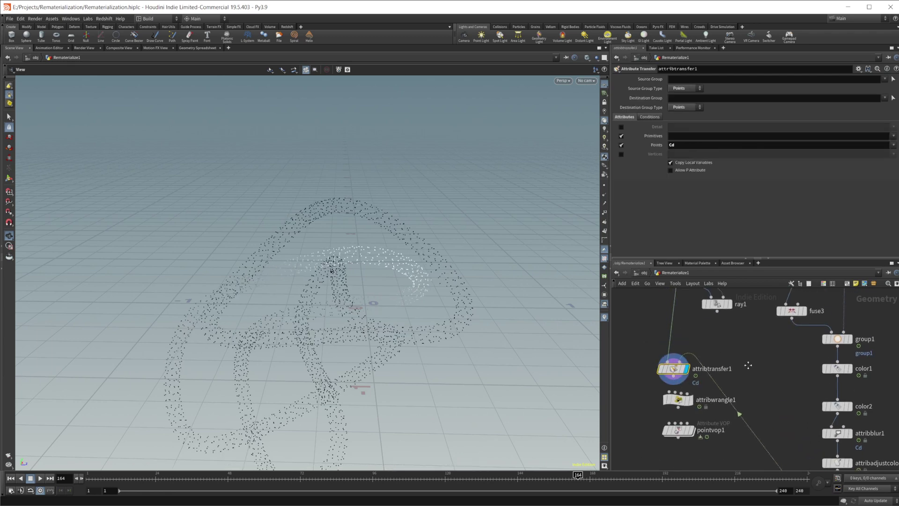
left_click(693, 145)
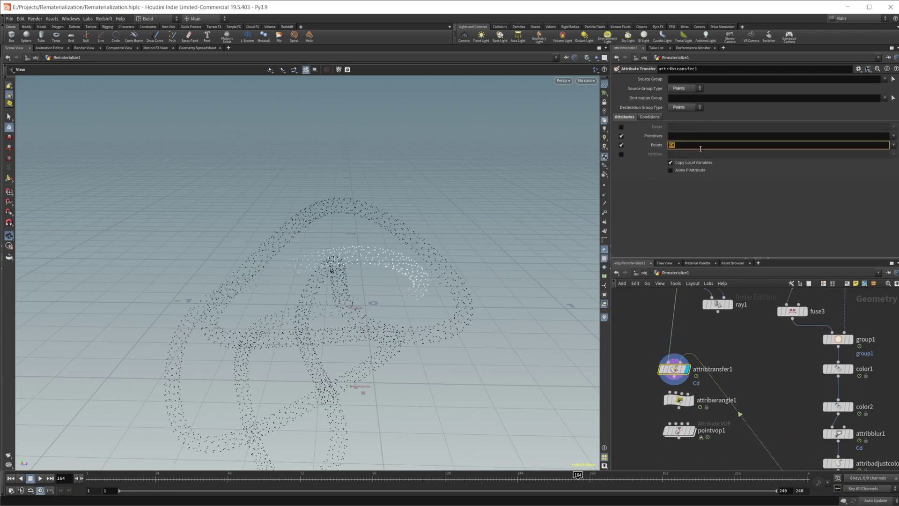
scroll(712, 370, "down", 2)
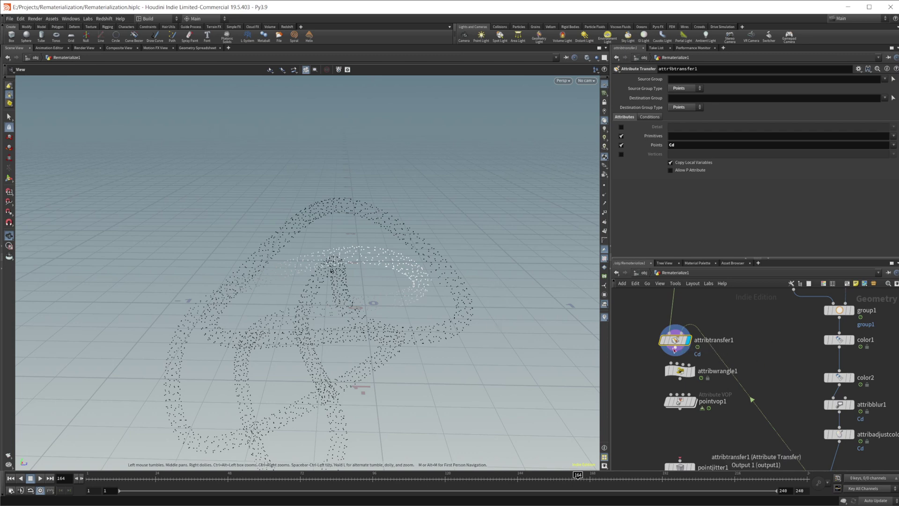
- Connect attribtransfer1 to attribwrangle1's first input and ray1 to its second input, and display attribwrangle1
left_click_drag(674, 349, 673, 364)
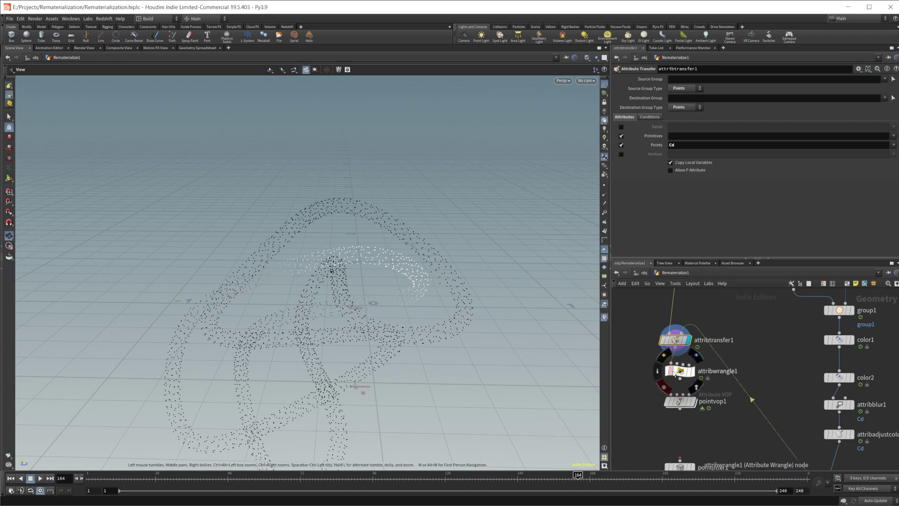
middle_click_drag(725, 331, 723, 367)
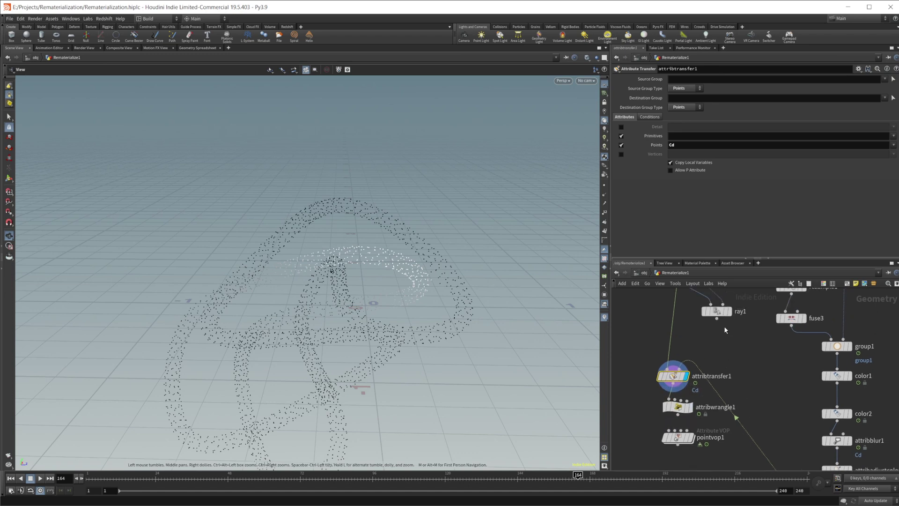
left_click_drag(716, 319, 679, 400)
left_click(682, 406)
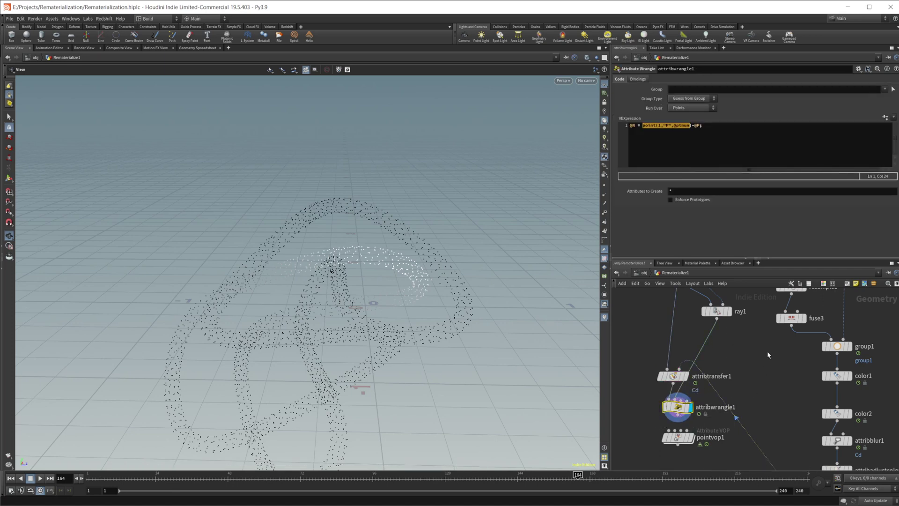
- Examine attribwrangle1's VEX expression for the normals alongside its ray1 and attribtransfer1 inputs
left_click(672, 155)
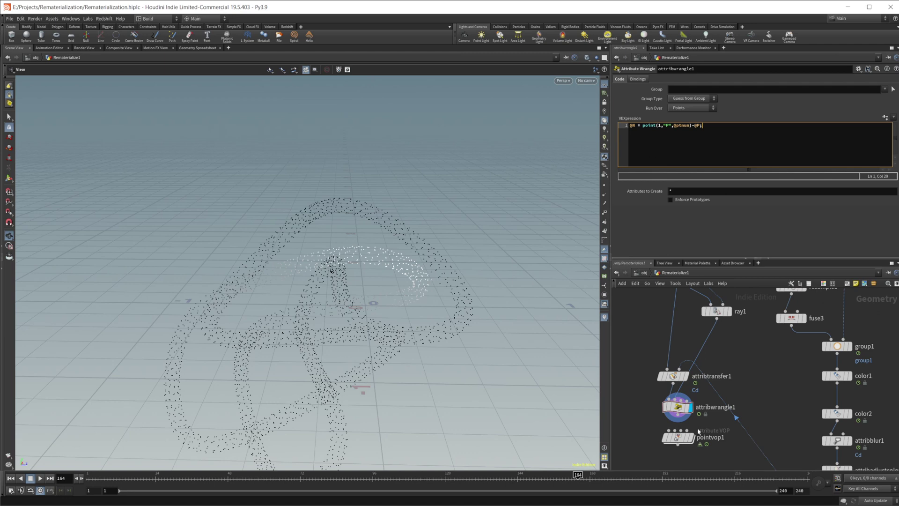
left_click_drag(635, 130, 622, 127)
left_click_drag(644, 129, 677, 130)
left_click(716, 310)
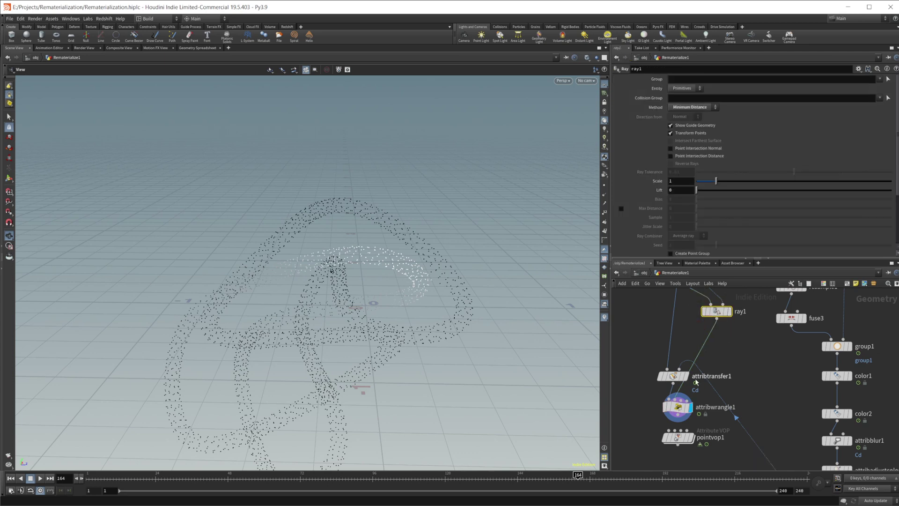
left_click(678, 407)
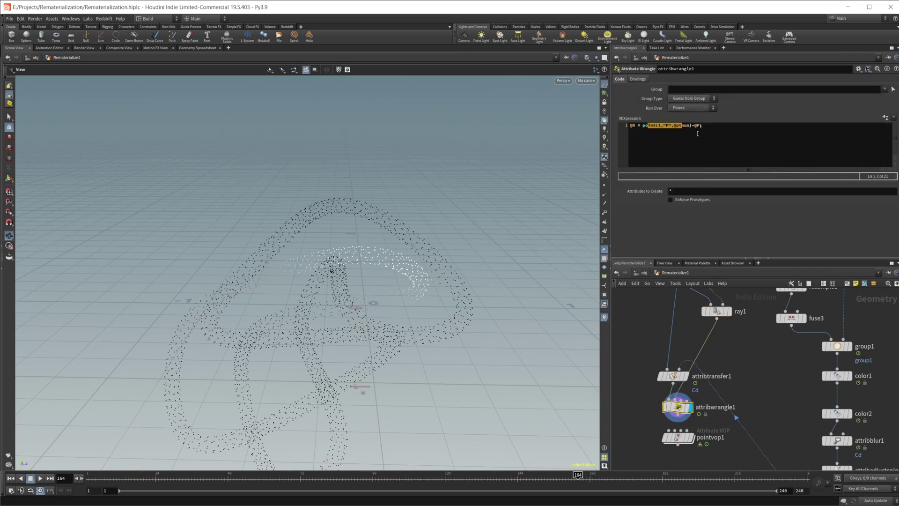
left_click(673, 376)
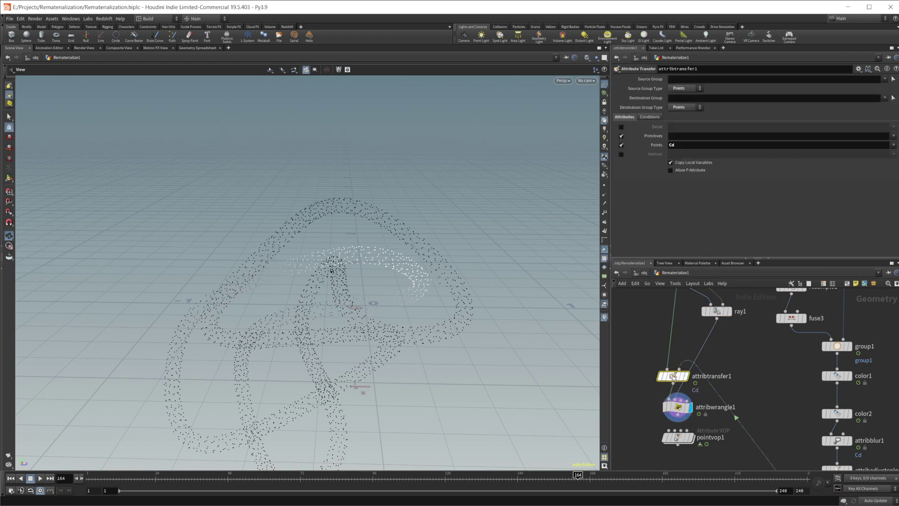
left_click(678, 407)
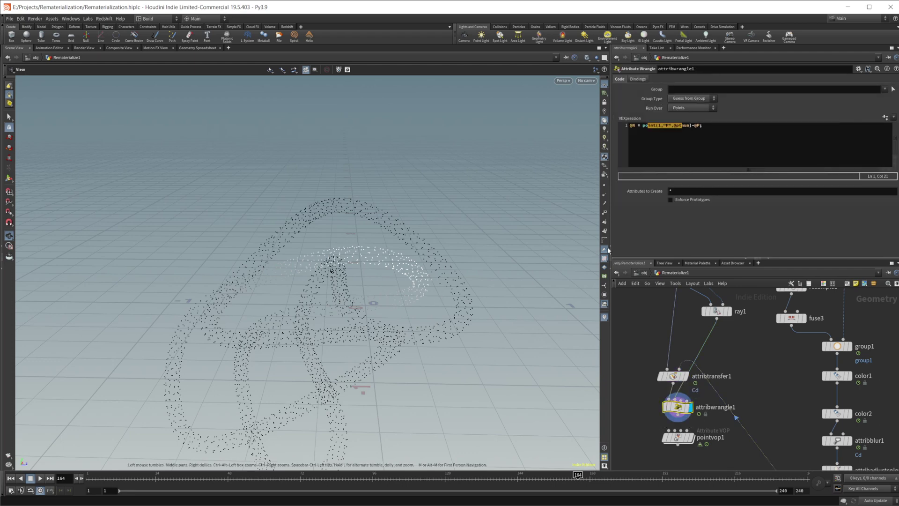
- Show the point normals and examine their directions against attribwrangle1's VEX expression, up close and across the whole point cloud
left_click(604, 196)
right_click_drag(285, 278, 507, 268)
right_click_drag(375, 283, 707, 234)
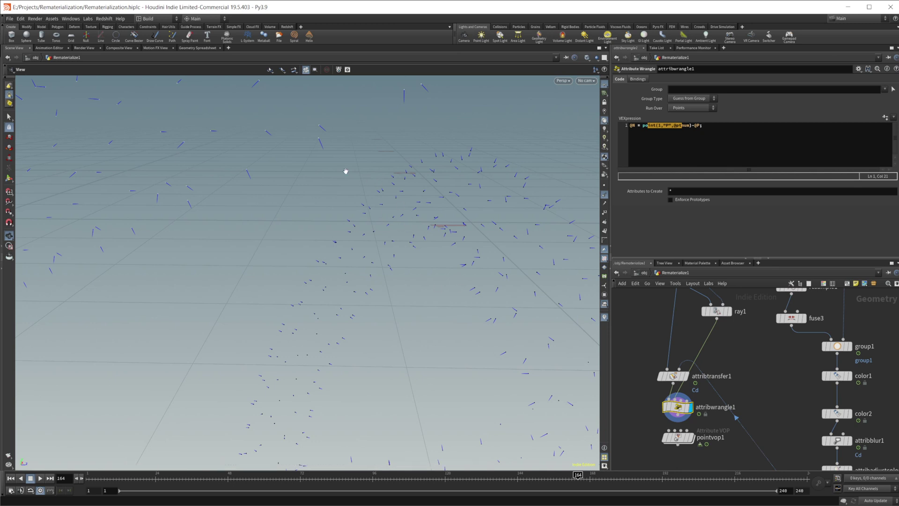
left_click(675, 150)
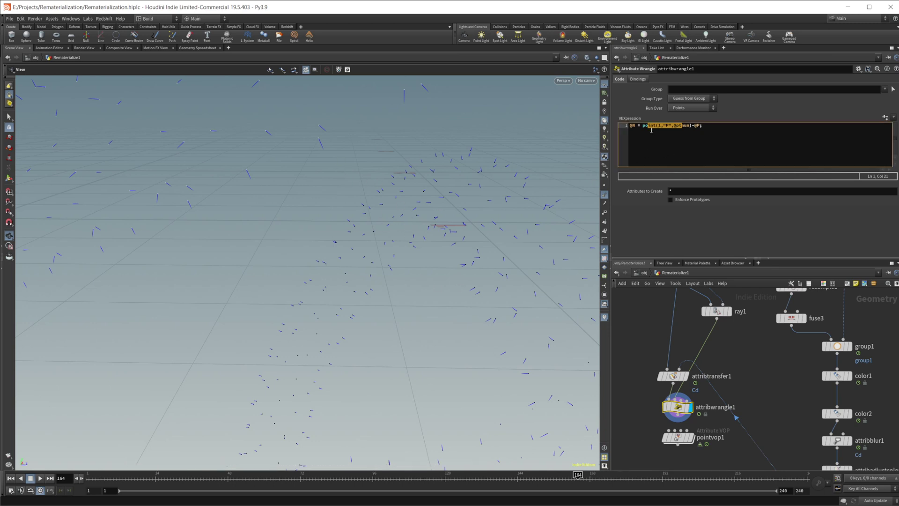
left_click_drag(645, 125, 702, 125)
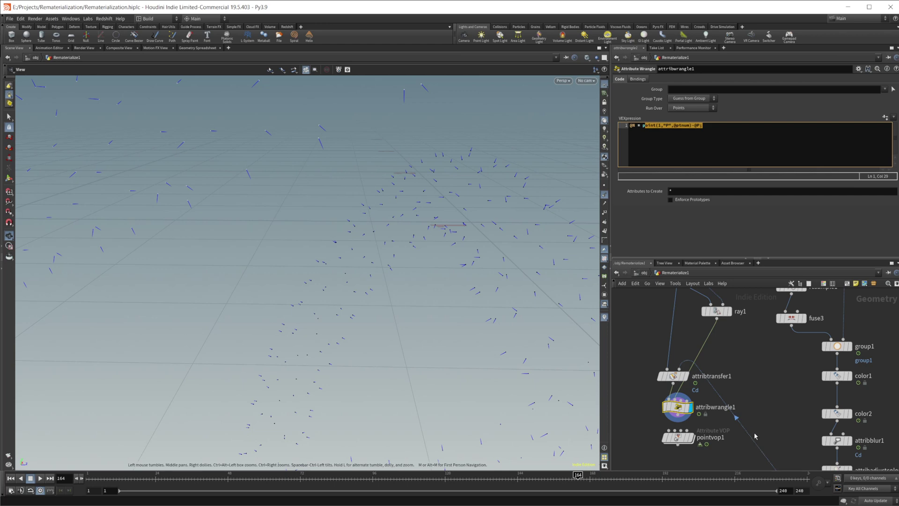
right_click_drag(438, 259, 221, 261)
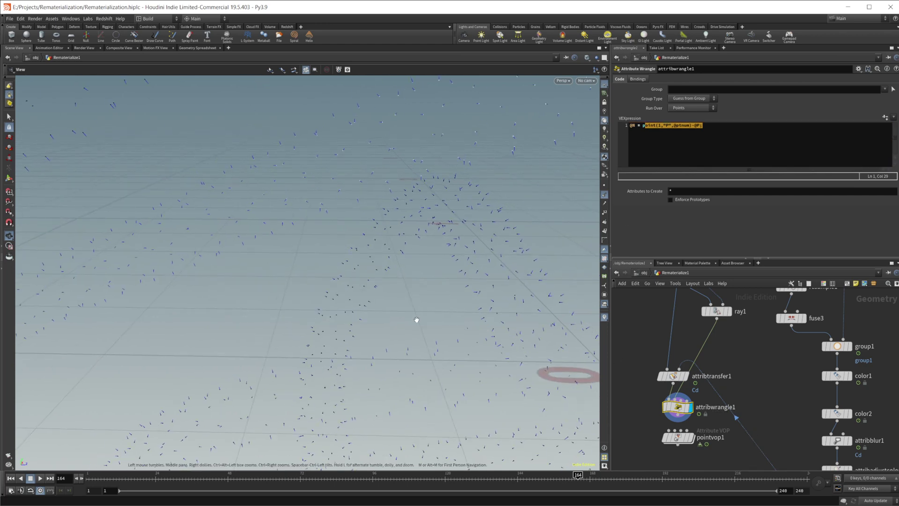
right_click_drag(416, 319, 253, 262)
right_click_drag(515, 337, 374, 293)
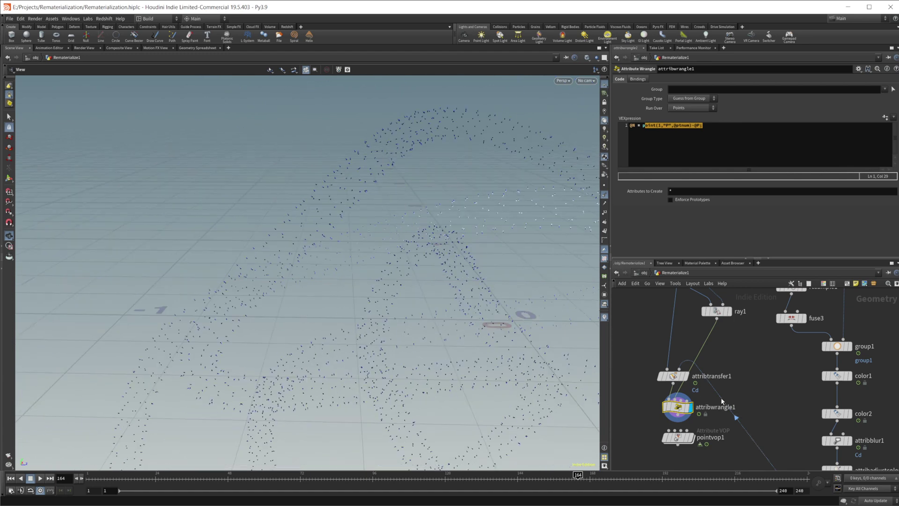
- Connect attribwrangle1's output to pointvop1 and display pointvop1
middle_click_drag(721, 401, 734, 327)
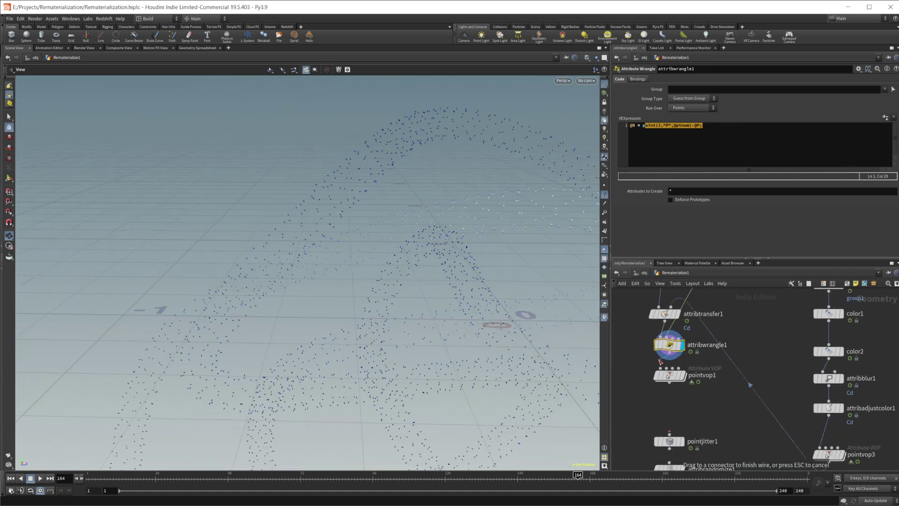
left_click_drag(669, 354, 670, 377)
left_click(671, 378)
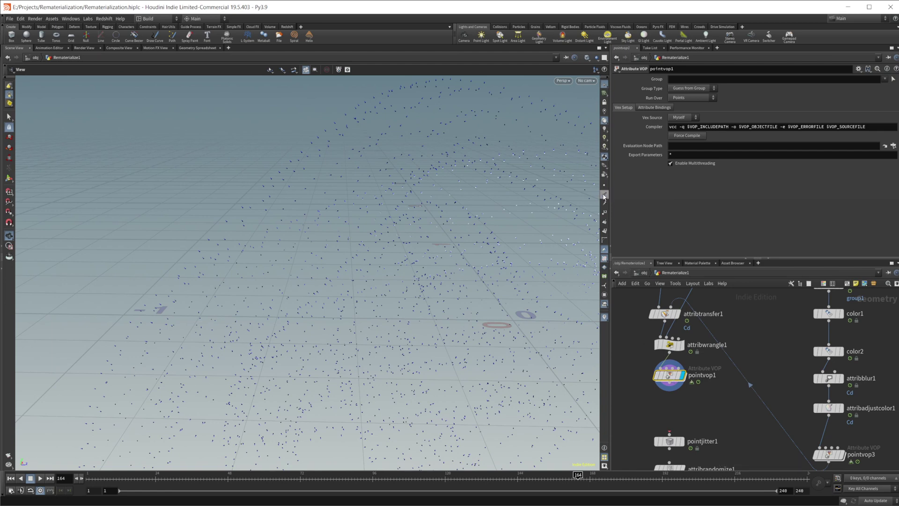
- Check the Displacement Amount of displacenml1 inside pointvop1, and return to the Rematerialize1 network
double_click(671, 378)
left_click(734, 358)
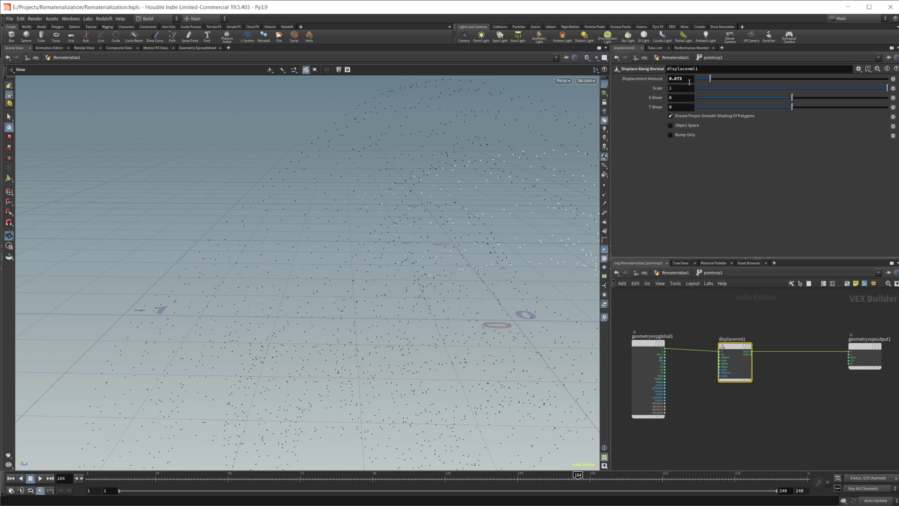
left_click(687, 275)
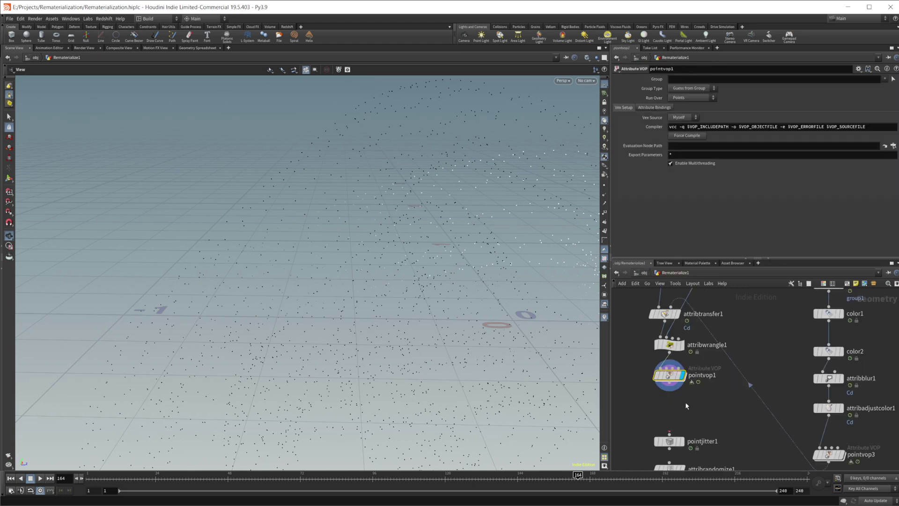
- Compare the whole point cloud with pointvop1 bypassed and active, leaving pointvop1 active
left_click_drag(366, 323, 381, 427)
left_click(649, 367)
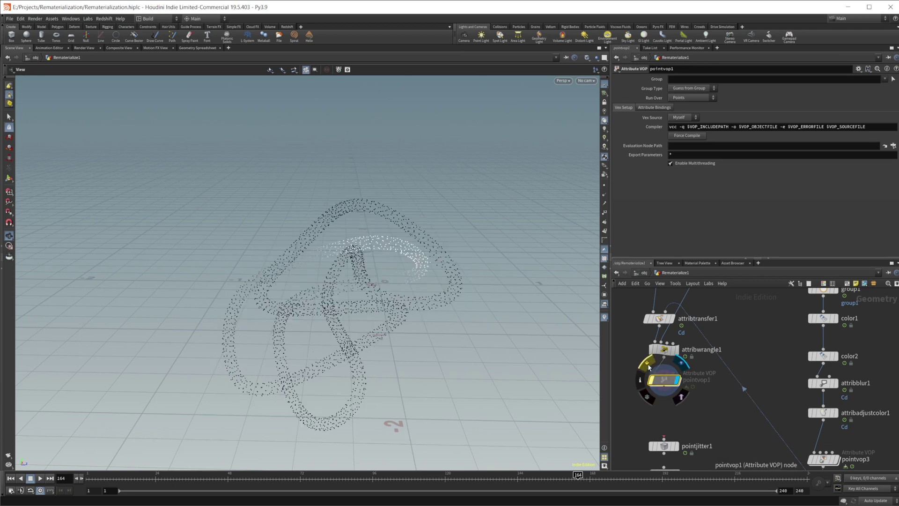
left_click(649, 367)
left_click(648, 367)
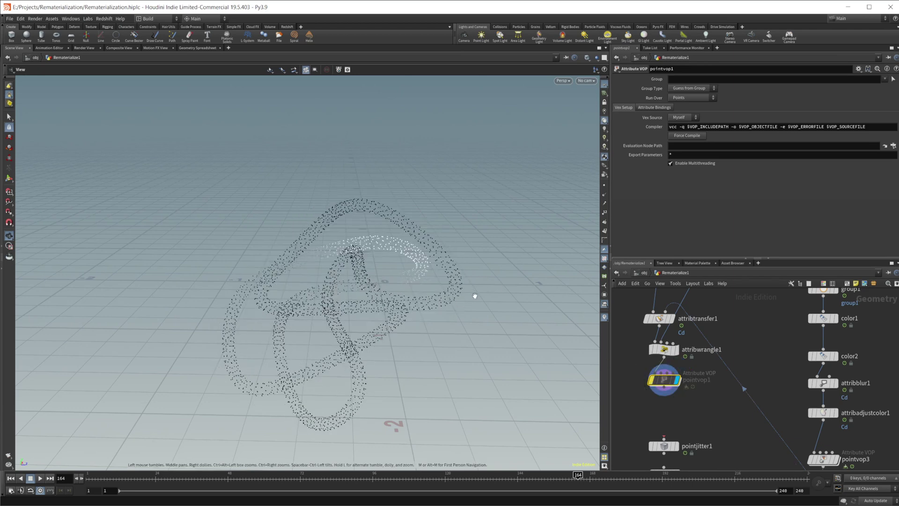
left_click(649, 366)
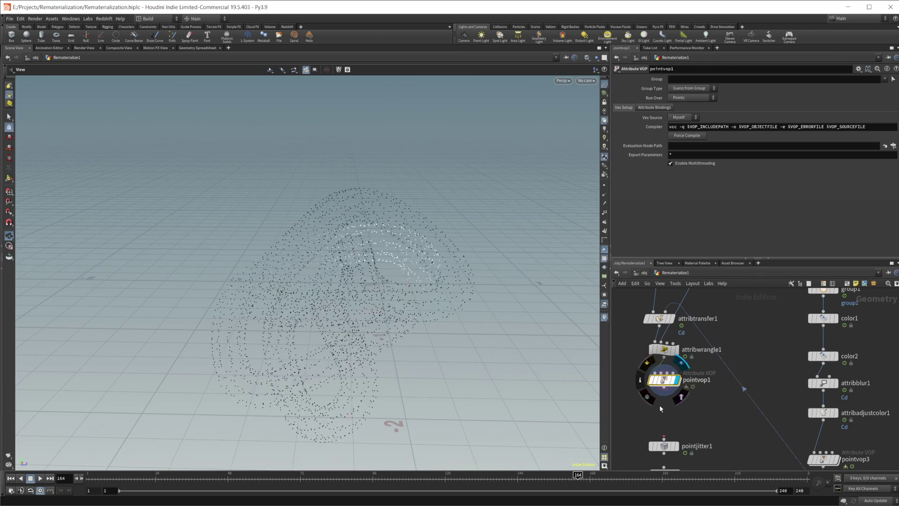
- Connect pointvop1 to pointjitter1, display pointjitter1 and check its jitter Scale
middle_click_drag(715, 419, 731, 360)
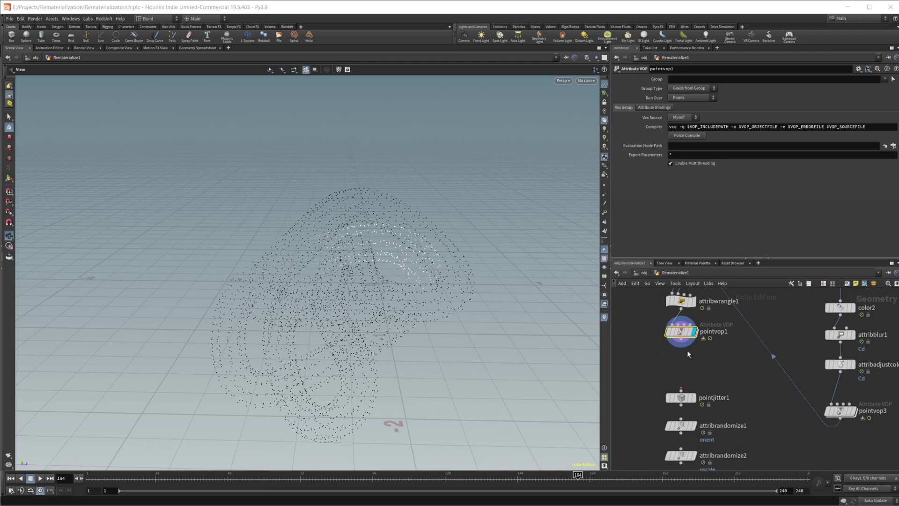
left_click_drag(681, 345, 681, 389)
left_click(682, 399)
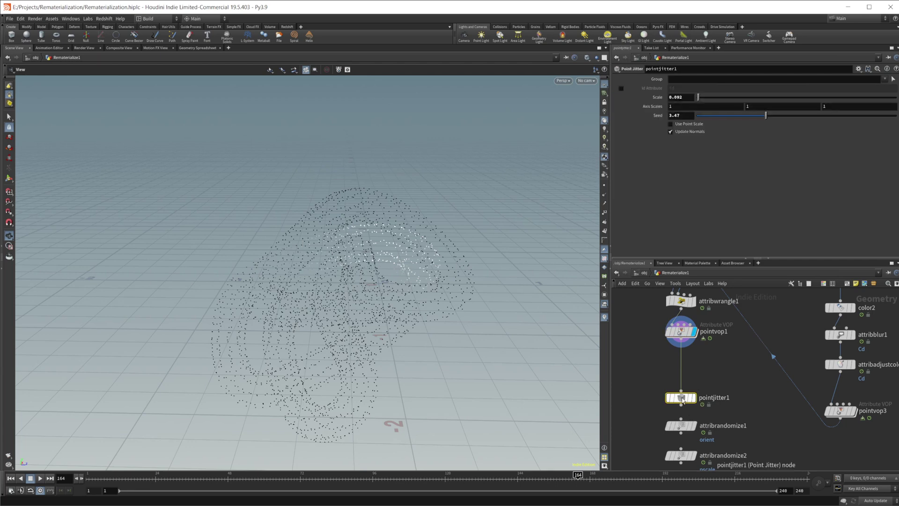
key("r")
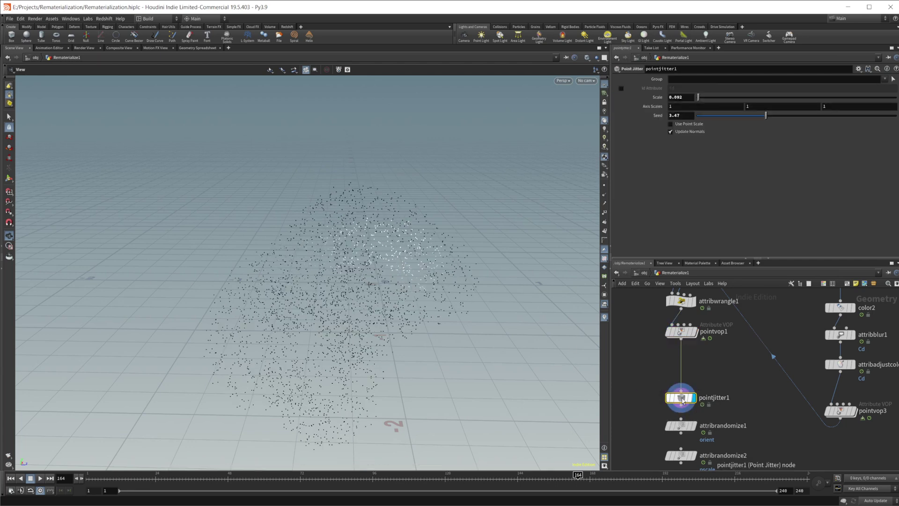
left_click_drag(686, 99, 655, 98)
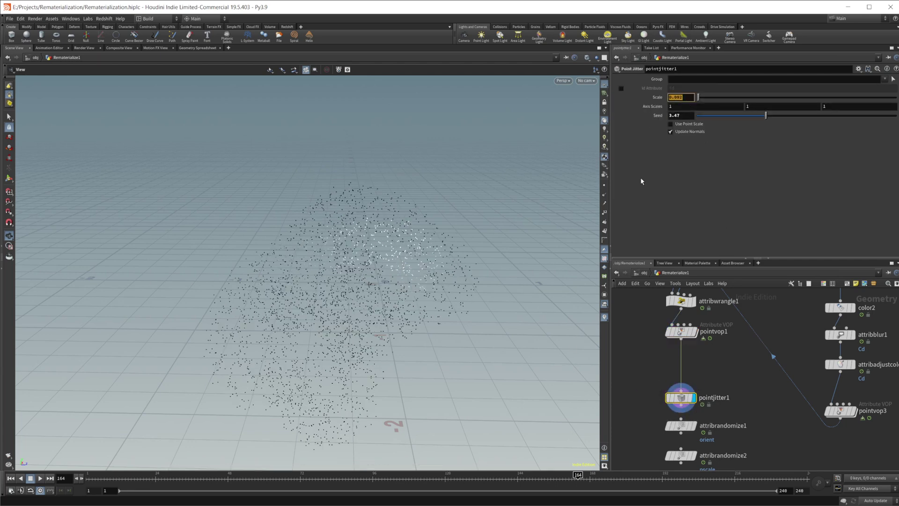
left_click(643, 193)
- Connect pointjitter1 to attribrandomize1, display attribrandomize1 and check which attribute it randomizes
middle_click_drag(769, 394, 790, 320)
scroll(762, 353, "up", 1)
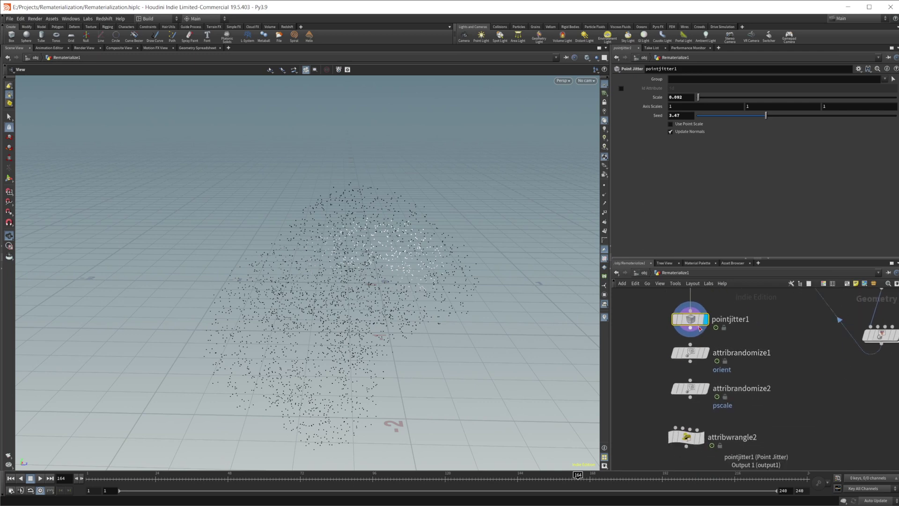
left_click_drag(690, 336, 690, 347)
left_click(690, 352)
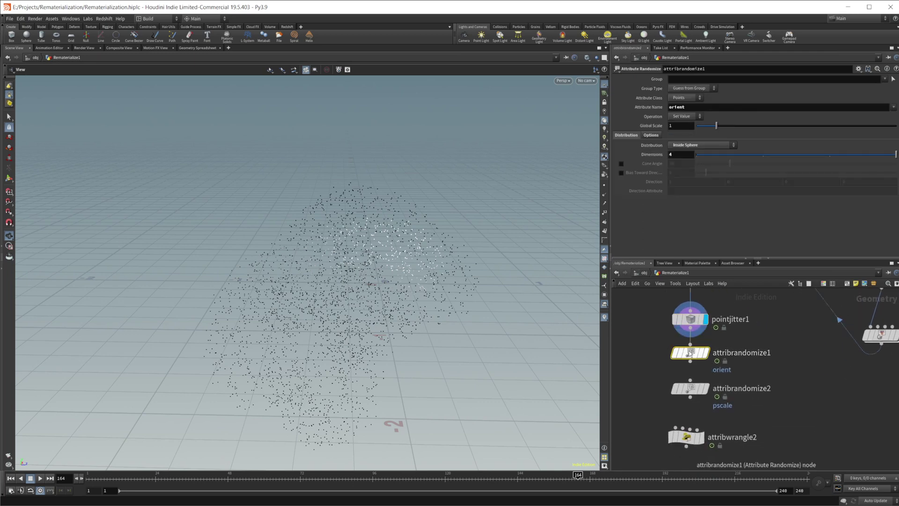
left_click_drag(709, 107, 646, 113)
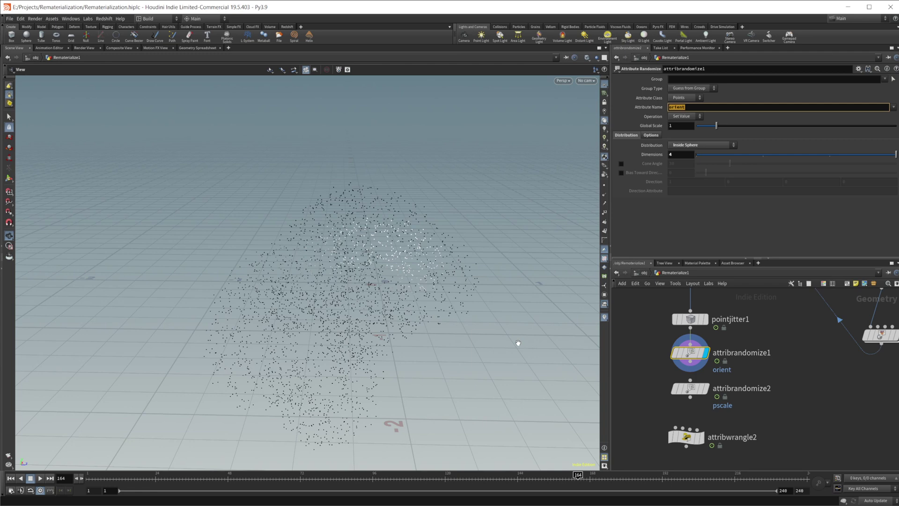
- Move attribrandomize2 out of the chain and connect attribrandomize1 to attribwrangle2's first input
middle_click_drag(790, 373, 754, 361)
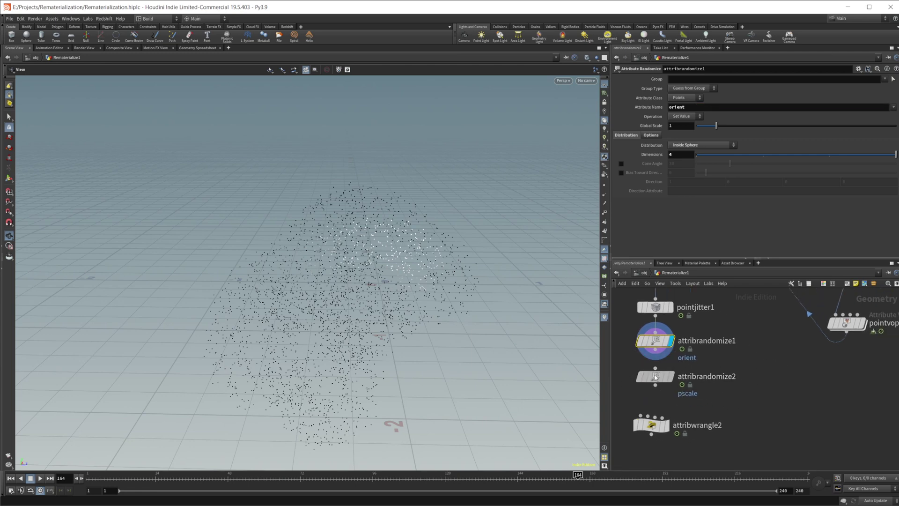
left_click_drag(655, 376, 701, 386)
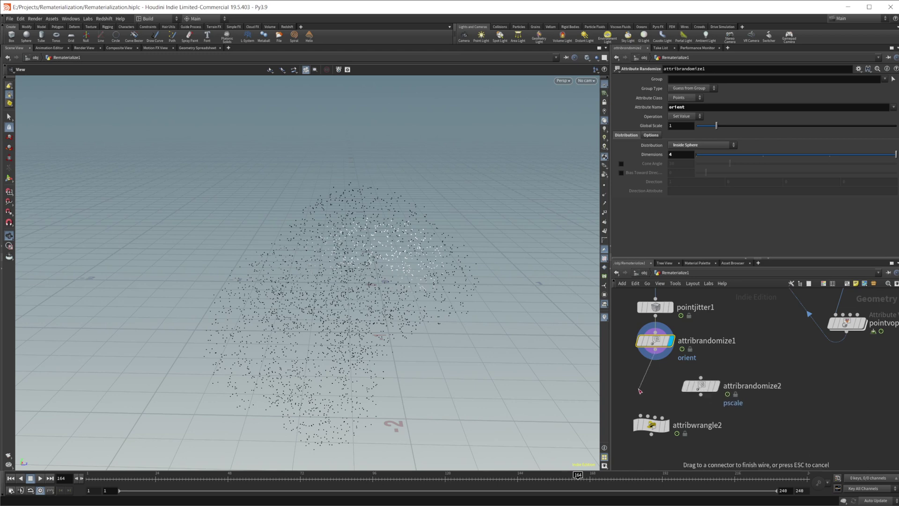
left_click_drag(655, 355, 639, 415)
middle_click_drag(670, 398, 682, 381)
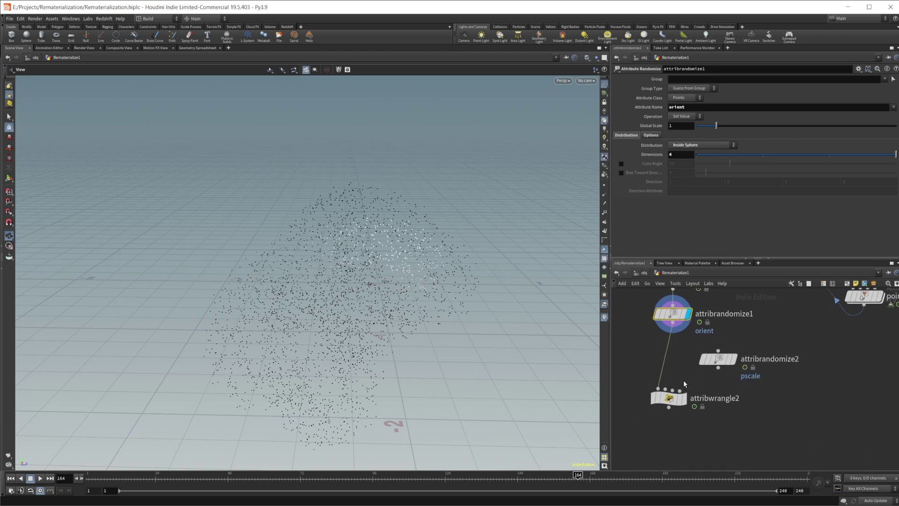
mouse_move(672, 400)
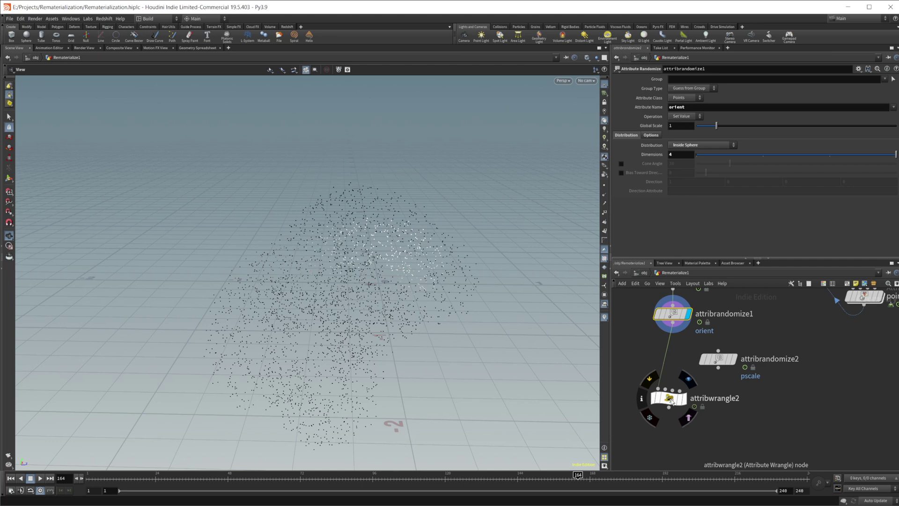
- Connect extractcentroid1 to attribwrangle2's second input and display attribwrangle2
scroll(693, 363, "down", 3)
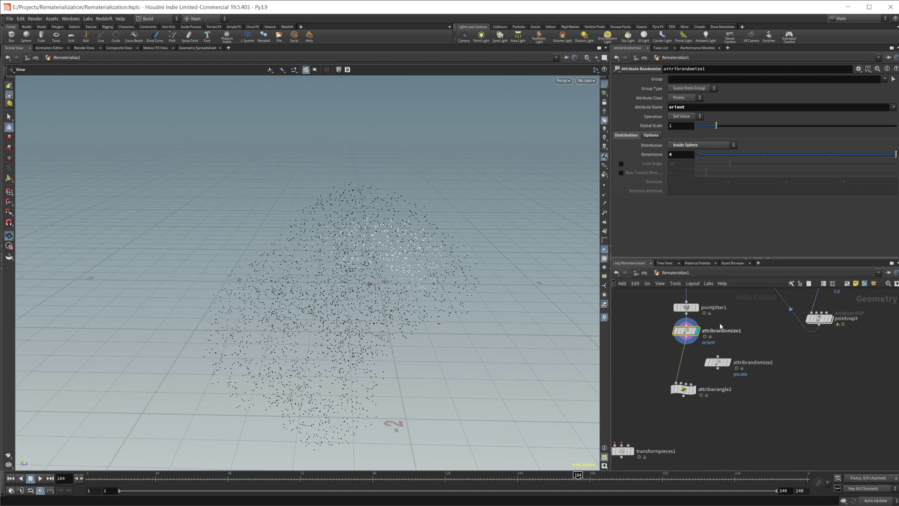
middle_click_drag(755, 328, 798, 438)
scroll(701, 378, "down", 1)
middle_click_drag(700, 375, 680, 303)
left_click(716, 339)
middle_click_drag(683, 422, 675, 360)
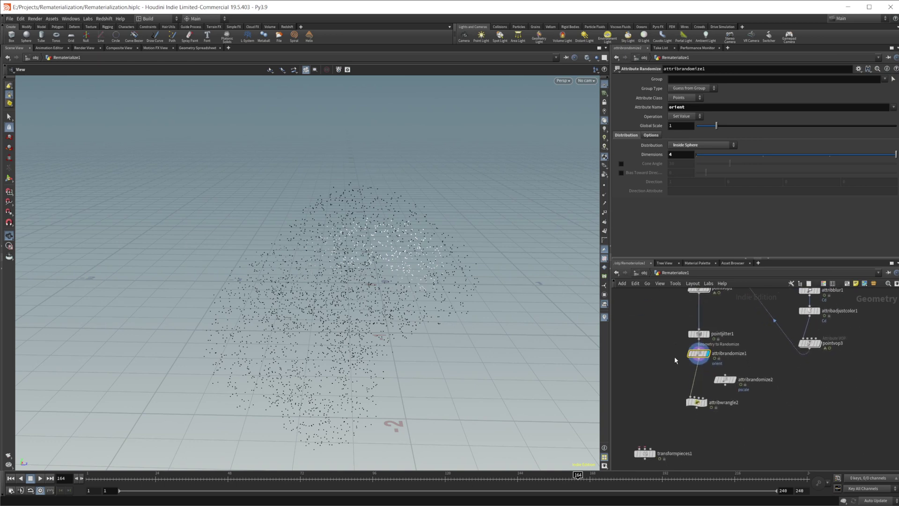
scroll(694, 396, "up", 2)
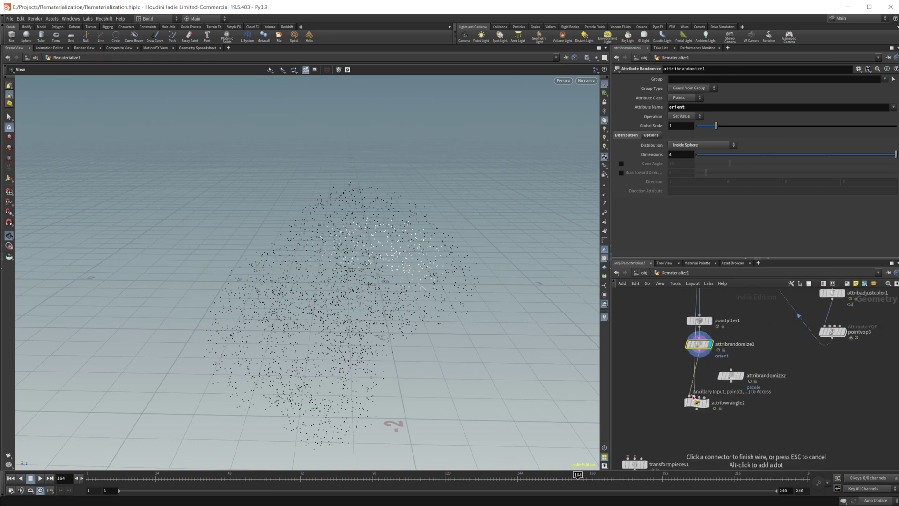
left_click(694, 397)
scroll(696, 398, "up", 2)
left_click(697, 405)
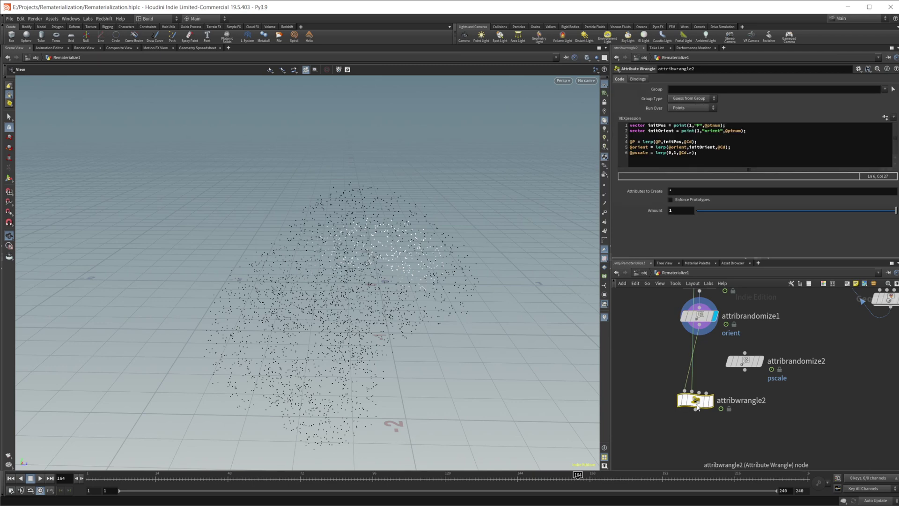
key("r")
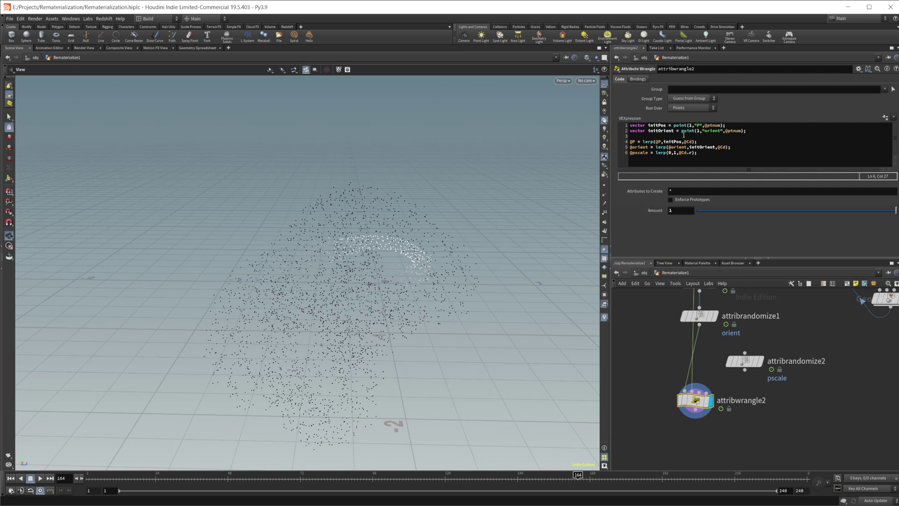
- Examine the initPos line in attribwrangle2's VEX expression, and display extractcentroid1 to see the original positions it reads
left_click_drag(729, 125, 615, 126)
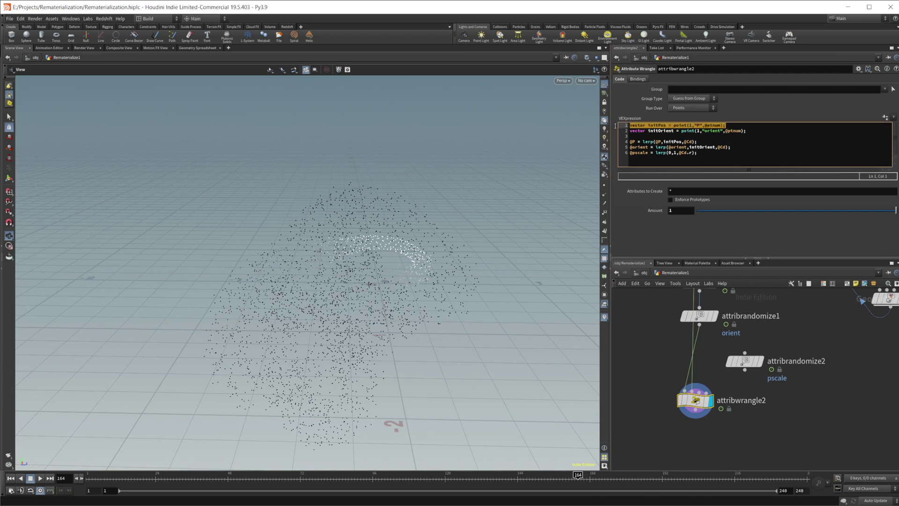
left_click(733, 127)
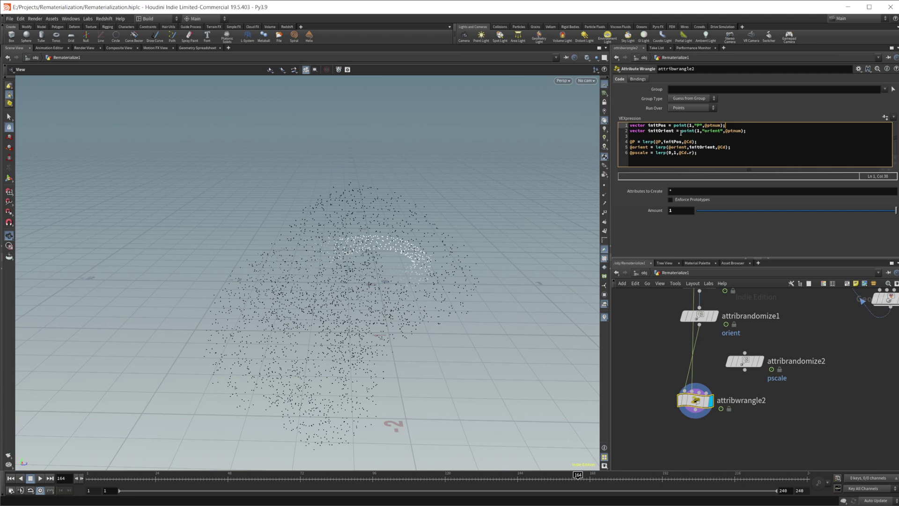
middle_click_drag(669, 365, 674, 445)
middle_click_drag(658, 321, 662, 454)
middle_click_drag(667, 346, 668, 440)
left_click(707, 316)
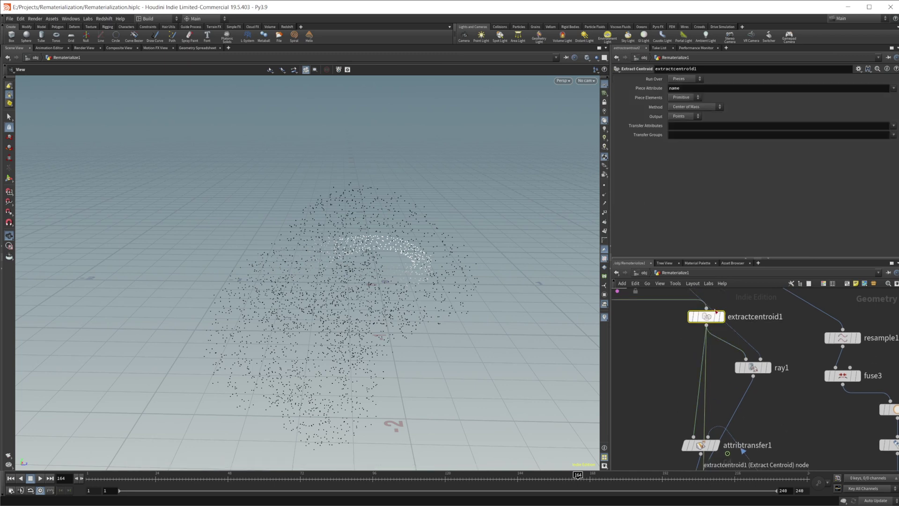
left_click(721, 317)
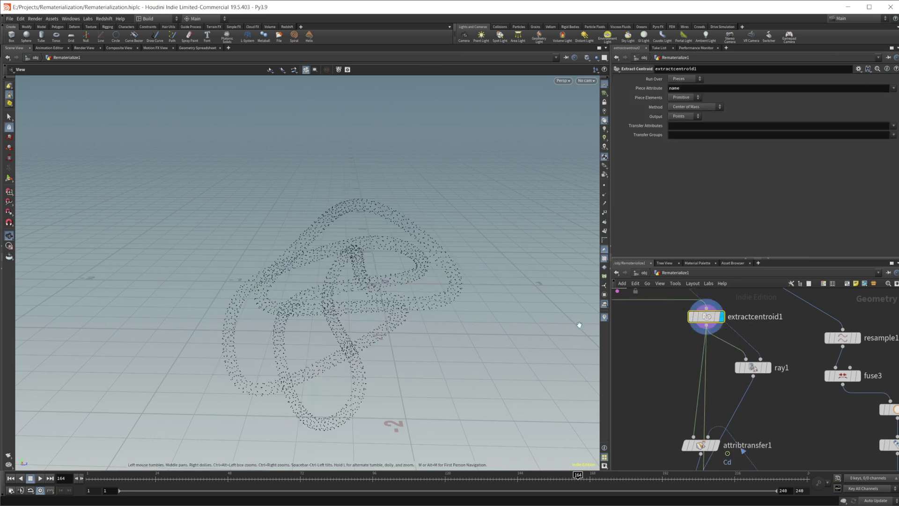
- Display attribwrangle2 again and review how its VEX expression blends position, orient and pscale by colour
mouse_move(688, 412)
middle_mouse_down()
mouse_move(684, 287)
mouse_move(675, 319)
middle_mouse_up()
middle_click_drag(646, 427, 660, 315)
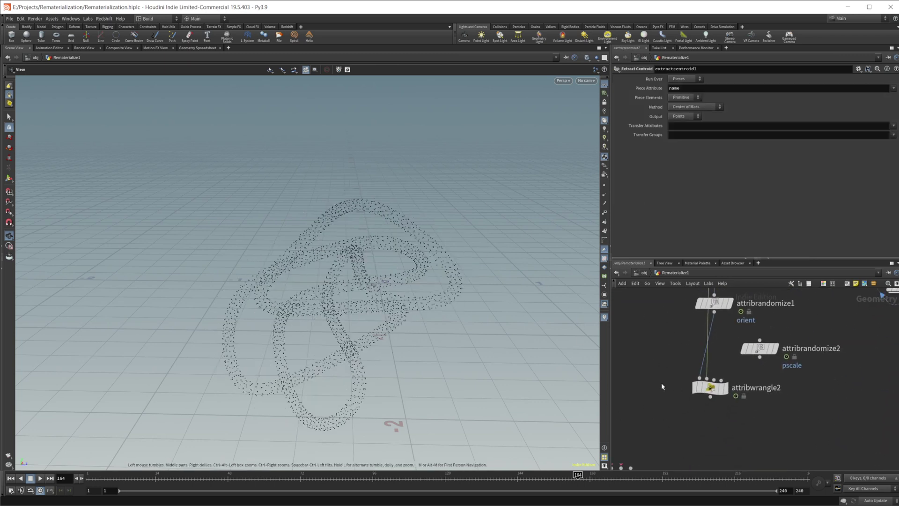
left_click(725, 388)
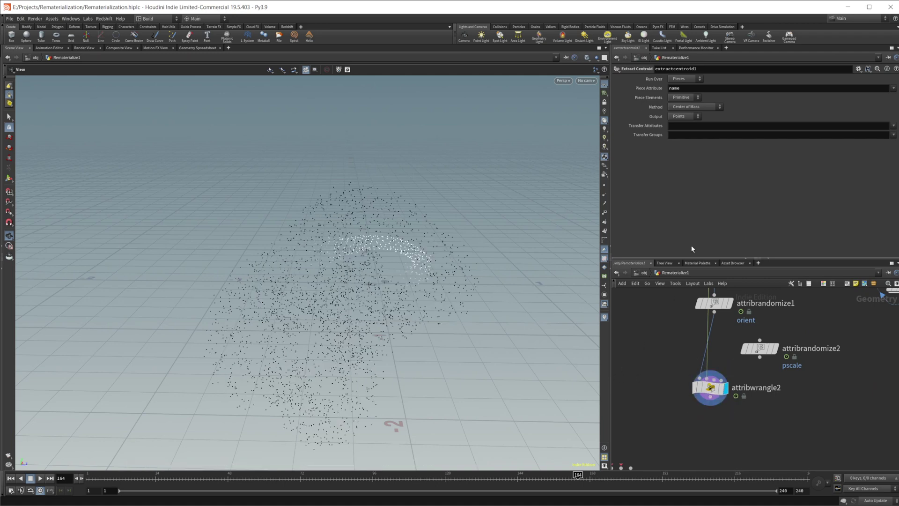
left_click(706, 387)
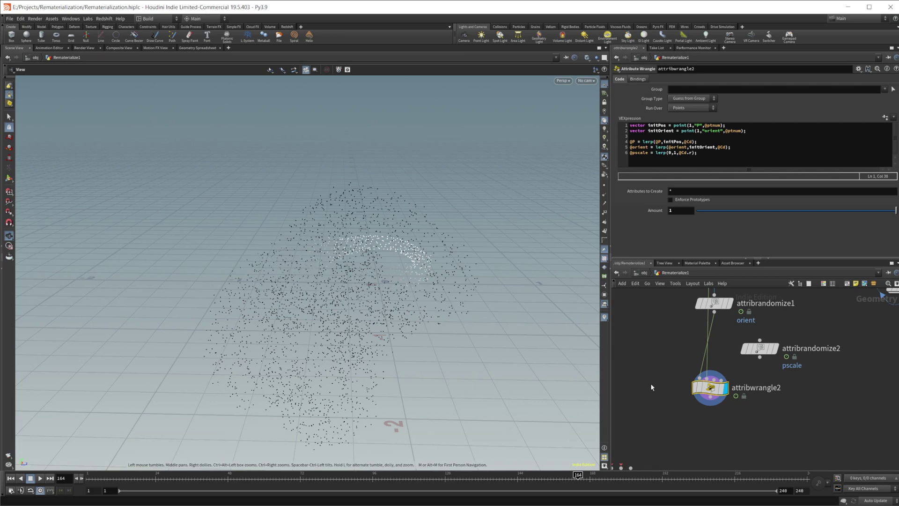
- Connect voronoifracture1's output to the first input of transformpieces1
middle_click_drag(667, 430, 711, 359)
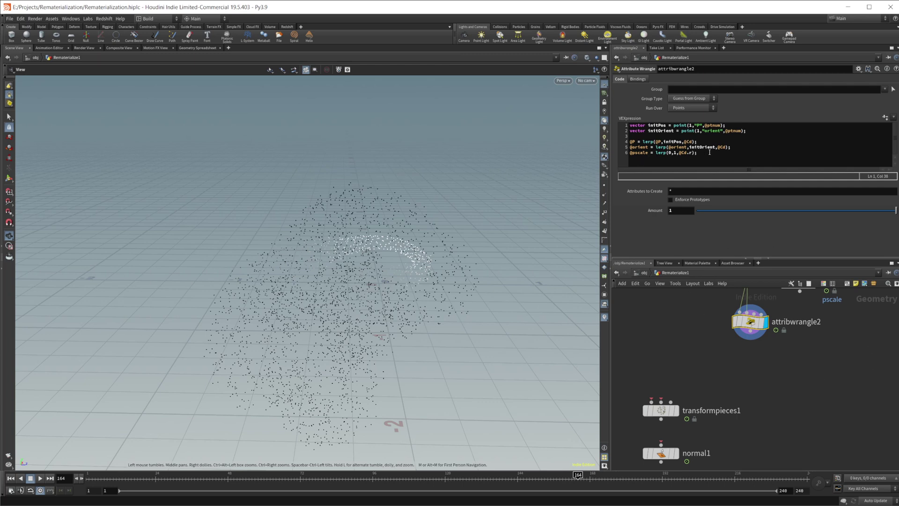
left_click_drag(705, 154, 637, 147)
scroll(683, 311, "down", 2)
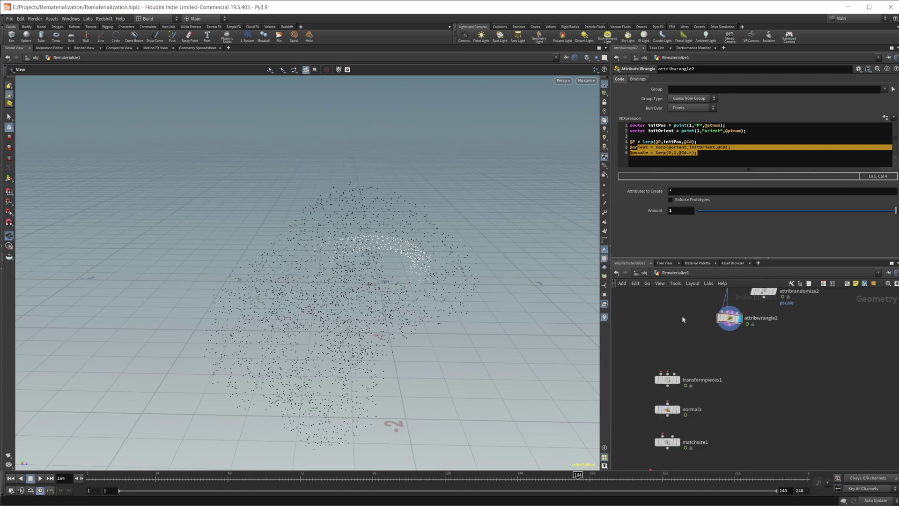
middle_click_drag(713, 338, 707, 387)
scroll(707, 372, "down", 2)
middle_click_drag(698, 322, 709, 290)
scroll(701, 336, "up", 3)
scroll(703, 374, "down", 6)
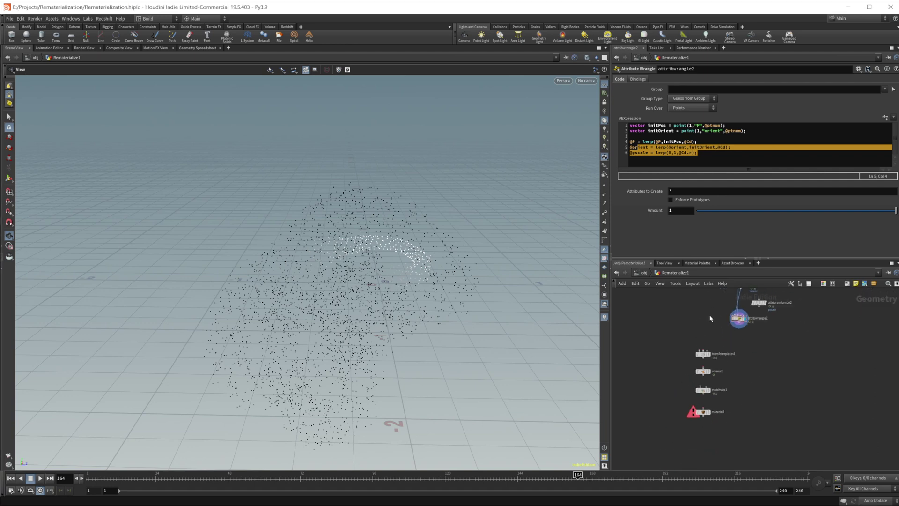
middle_click_drag(720, 351, 720, 373)
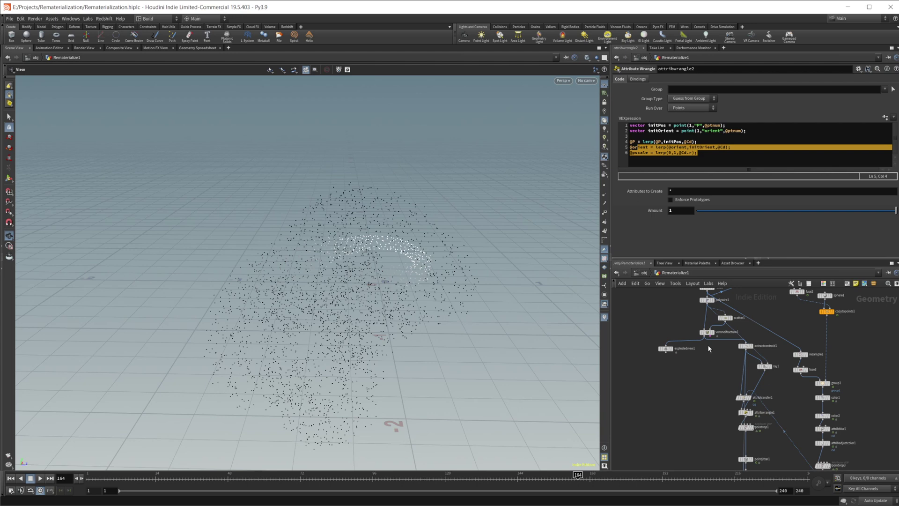
scroll(708, 346, "up", 3)
left_click(700, 331)
middle_click_drag(722, 464, 721, 299)
middle_click_drag(712, 379, 709, 314)
left_click(697, 387)
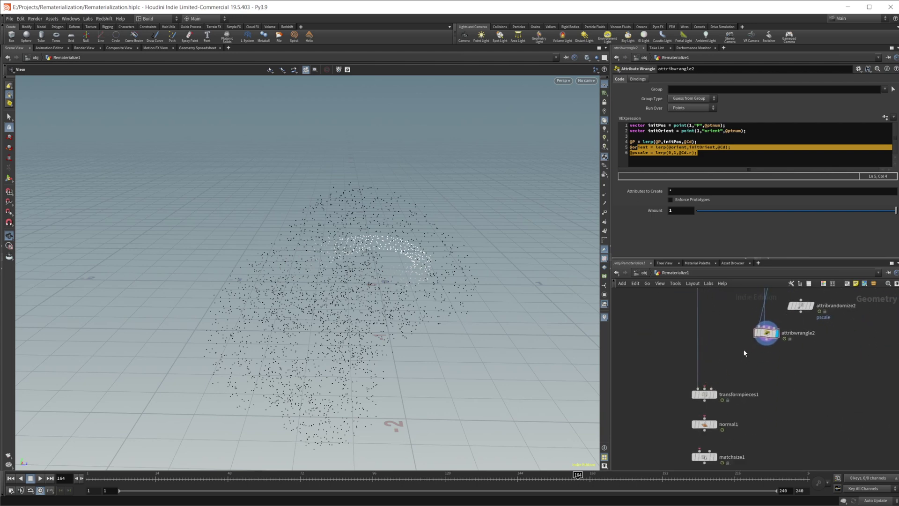
- Connect attribwrangle2 to transformpieces1's second input, and select and display transformpieces1
middle_click_drag(744, 353, 740, 365)
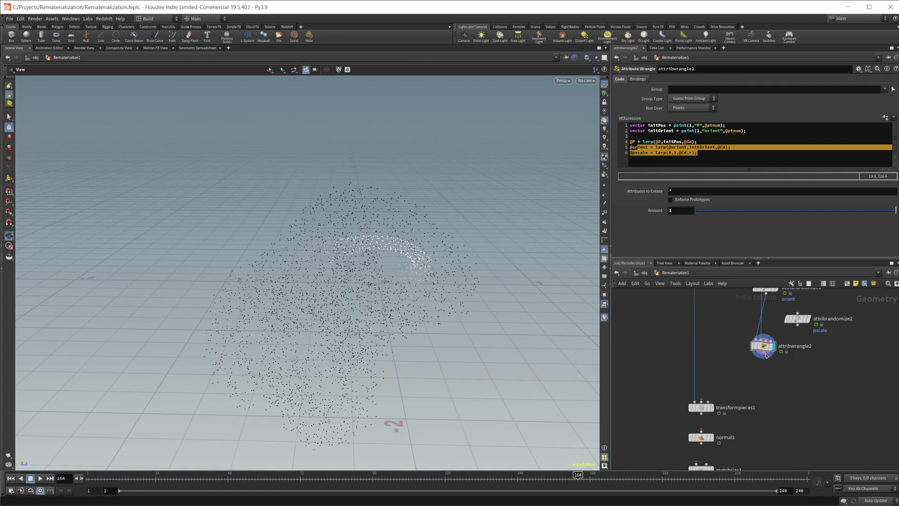
left_click_drag(764, 356, 700, 401)
left_click(701, 407)
left_click(711, 407)
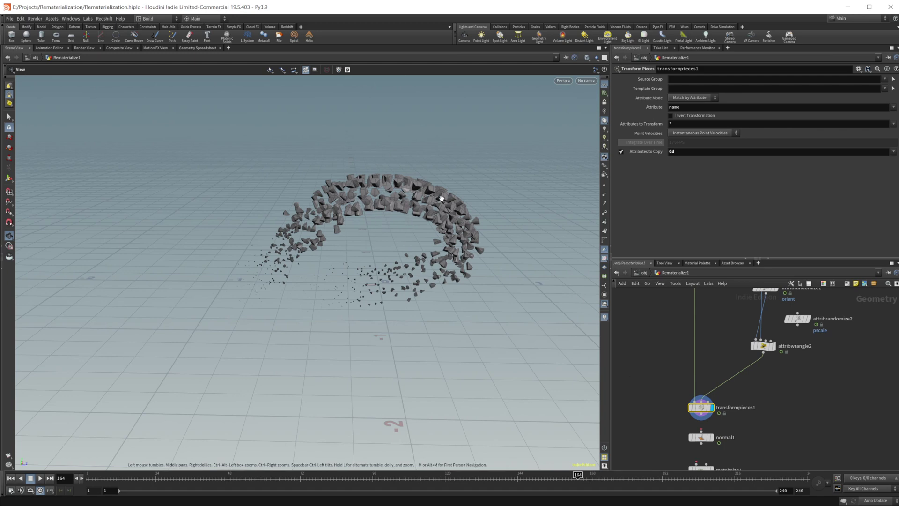
- Connect extractcentroid1 to transformpieces1's third input so the pieces use the original centroids as rest points
middle_click_drag(684, 375, 702, 461)
middle_click_drag(672, 330, 695, 463)
mouse_move(676, 366)
middle_mouse_down()
mouse_move(682, 403)
mouse_move(671, 377)
middle_mouse_up()
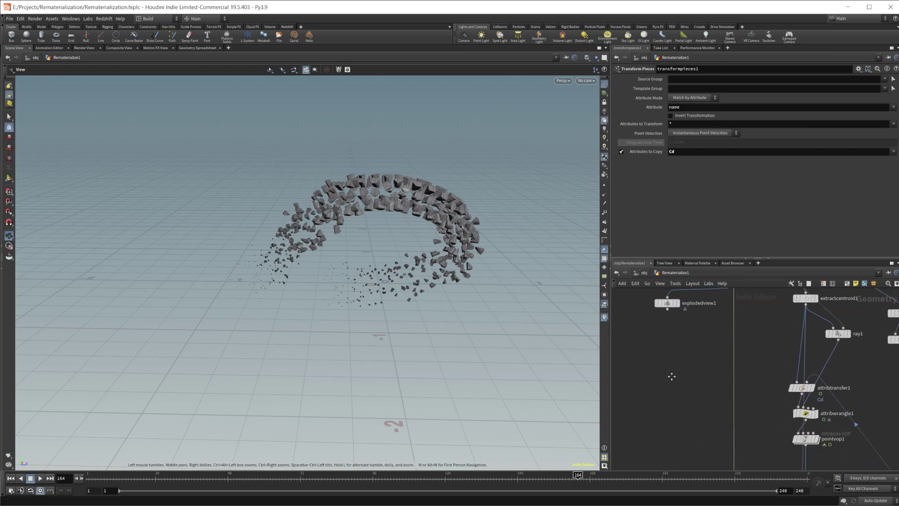
middle_click_drag(739, 370, 690, 336)
left_click(724, 343)
middle_click_drag(691, 410, 702, 302)
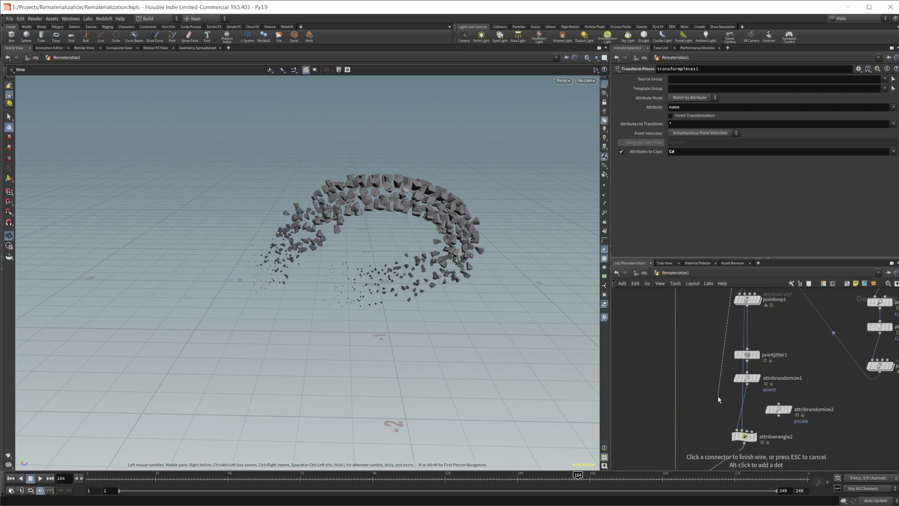
middle_click_drag(708, 397, 720, 330)
left_click_drag(720, 330, 710, 411)
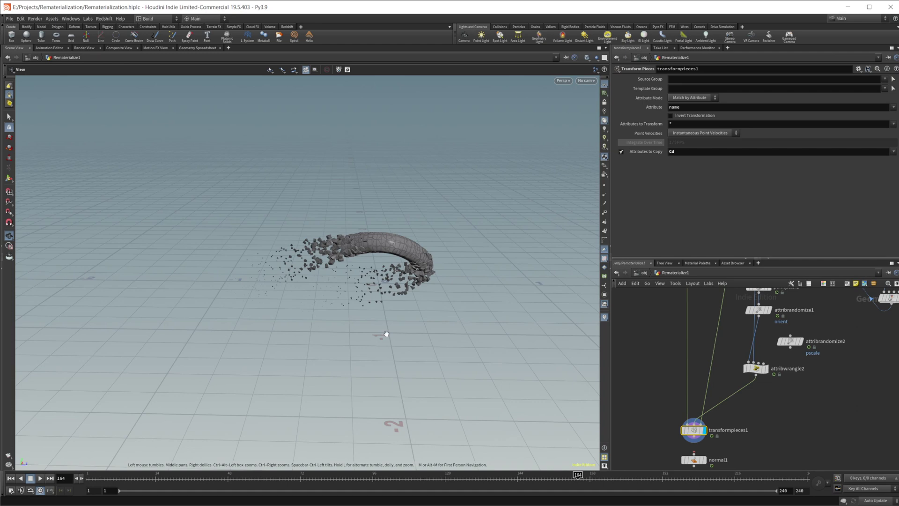
- Scrub the animation to frame 58 to check the reassembling pieces, and inspect transformpieces1's Attributes to Copy setting
left_click_drag(399, 476, 295, 435)
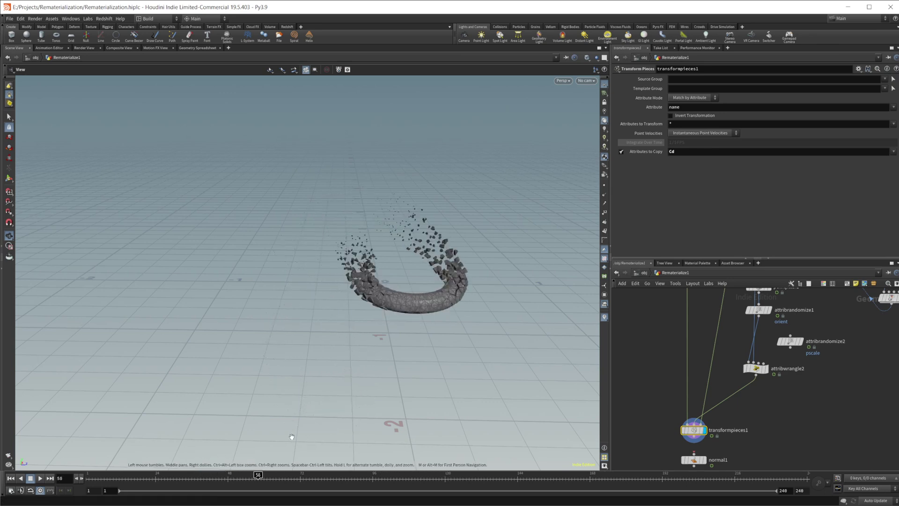
left_click(683, 153)
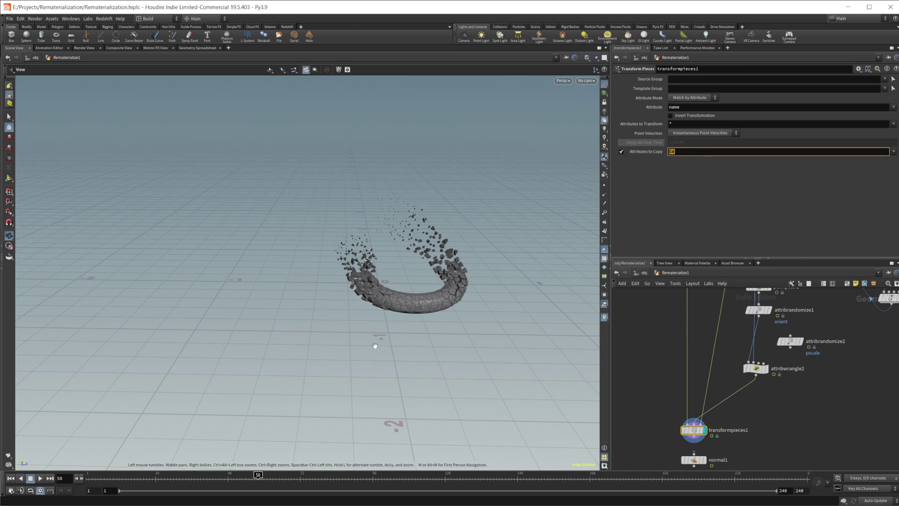
scroll(726, 400, "up", 4)
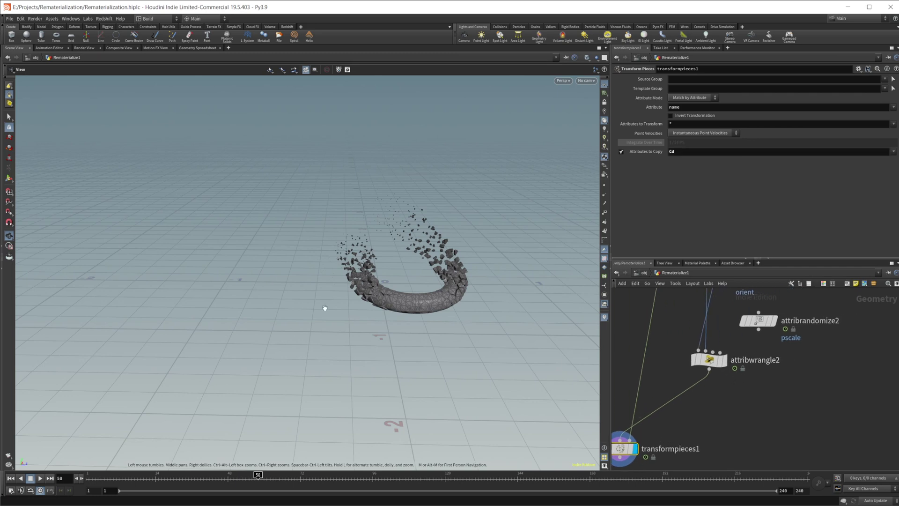
middle_click_drag(712, 375, 714, 350)
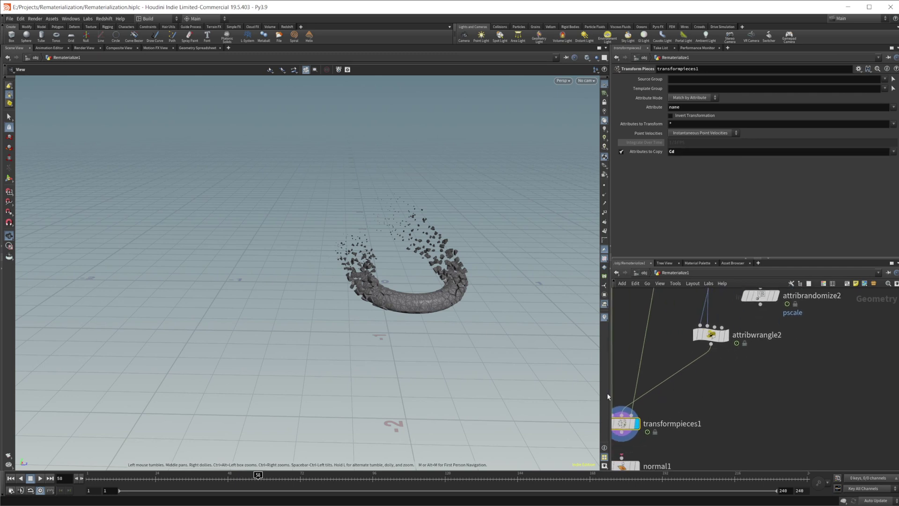
middle_click_drag(721, 381, 730, 388)
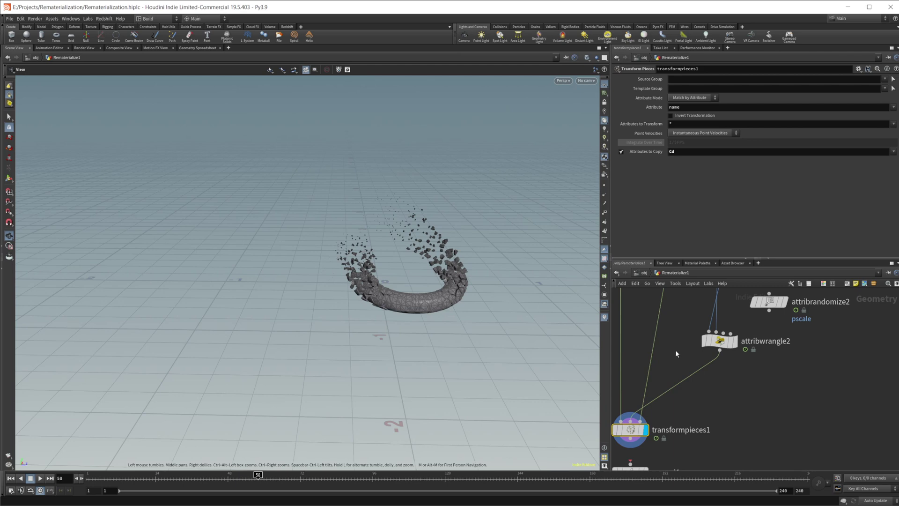
- Delete the @P lerp line from attribwrangle2's VEX expression and scrub to frame 109 to check its effect on the pieces
left_click(721, 342)
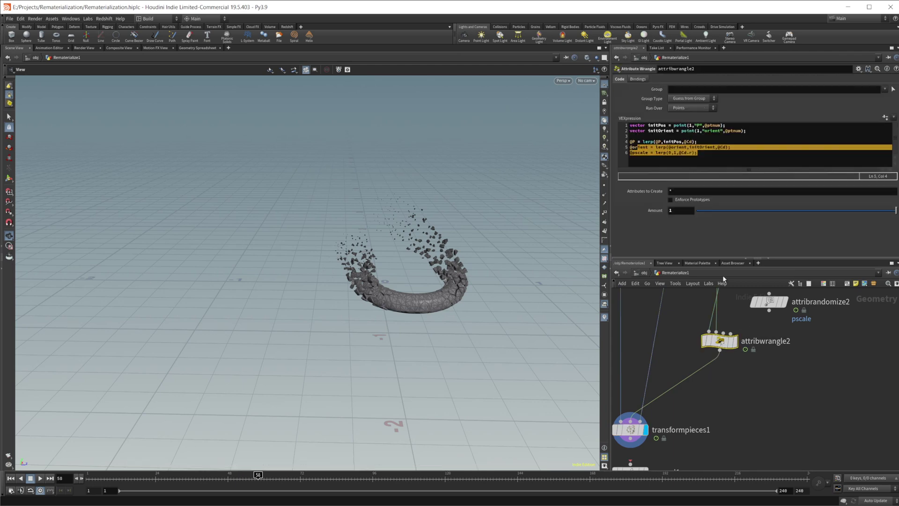
left_click(704, 165)
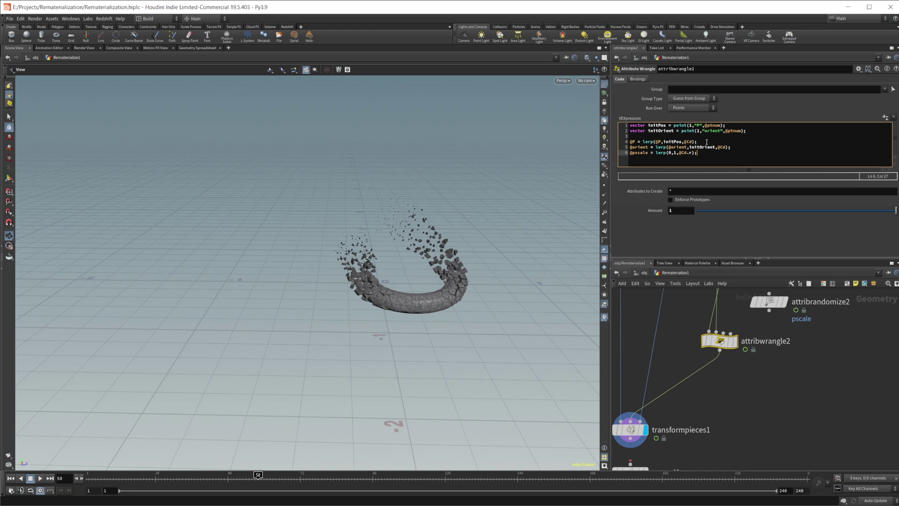
left_click_drag(706, 142, 622, 143)
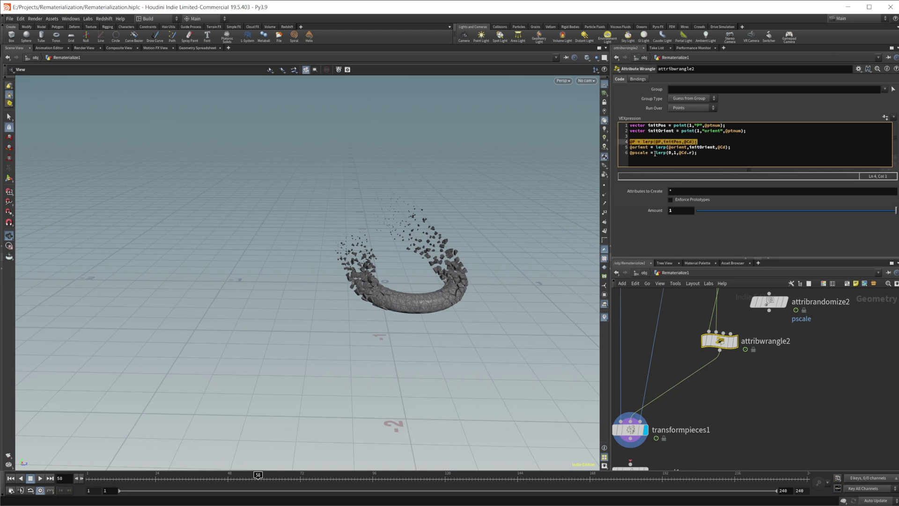
key("BackSpace")
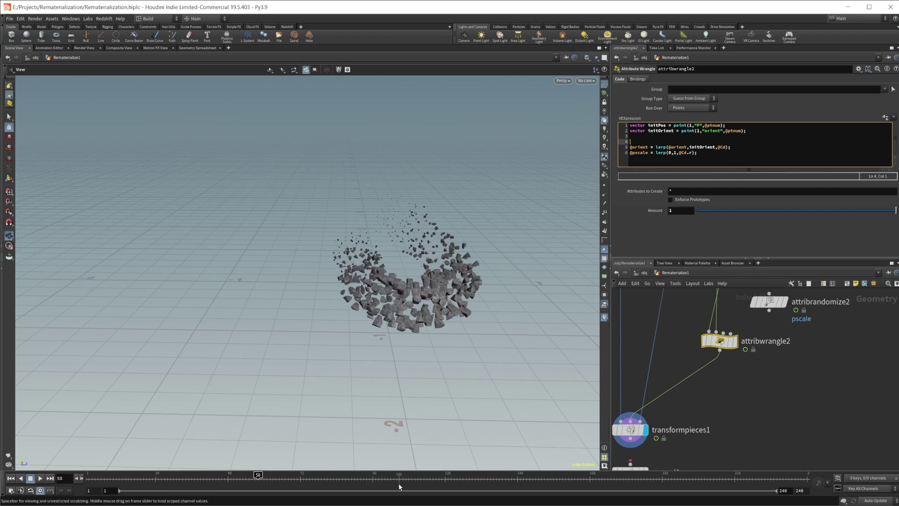
left_click_drag(393, 475, 411, 475)
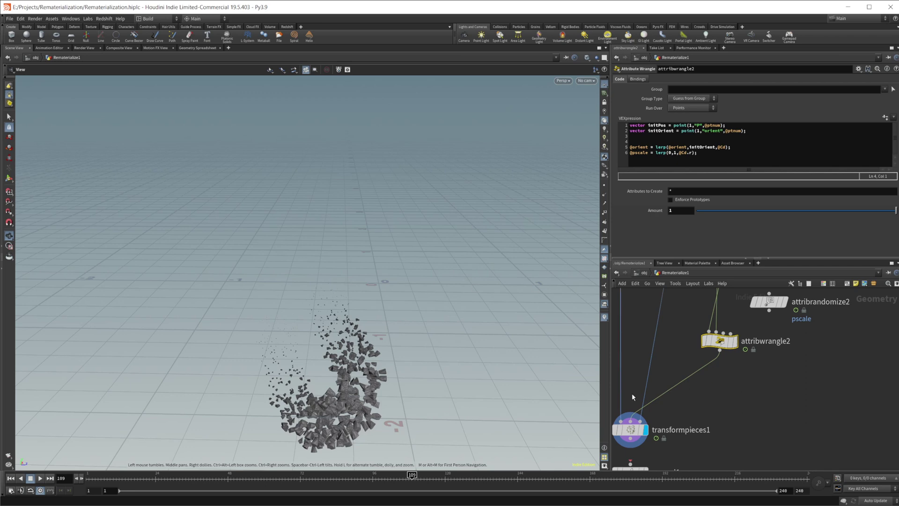
- Undo the deletion of the @P lerp line in attribwrangle2's VEX expression
middle_click_drag(784, 345, 764, 428)
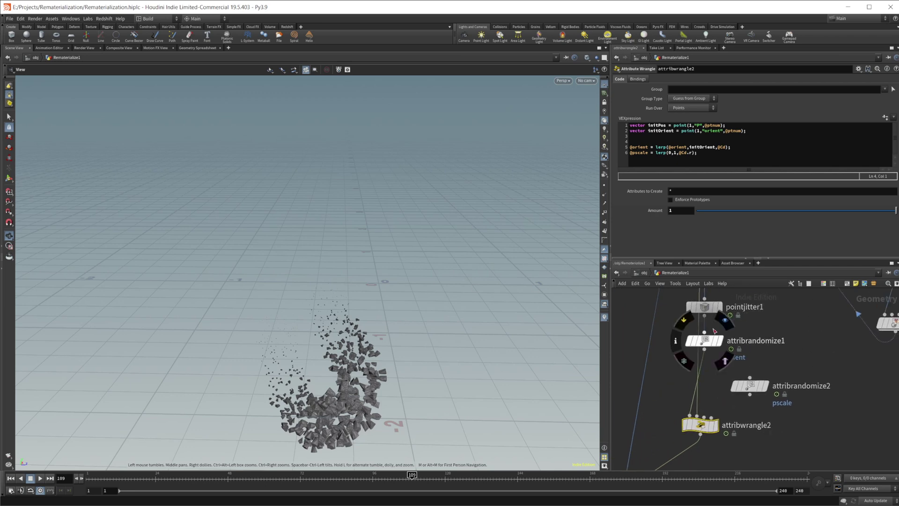
middle_click_drag(781, 344, 765, 389)
middle_click_drag(779, 444, 774, 342)
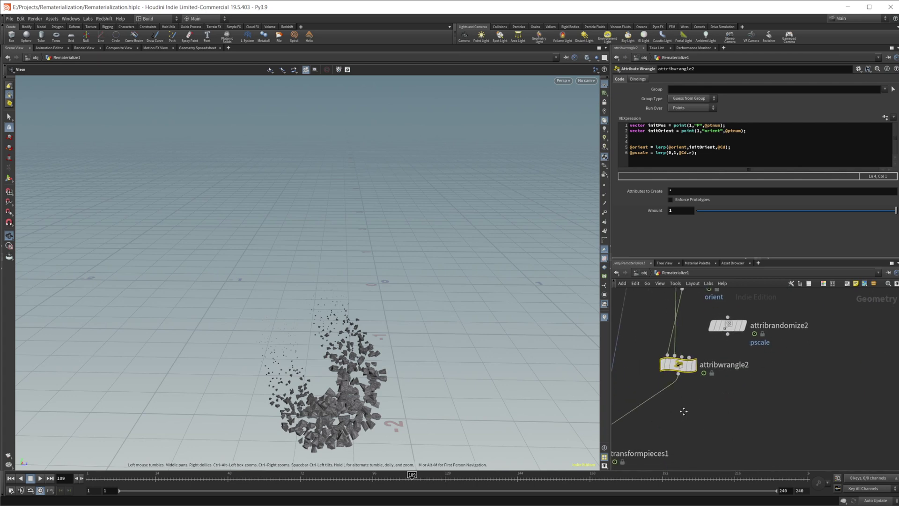
middle_click_drag(682, 407, 714, 397)
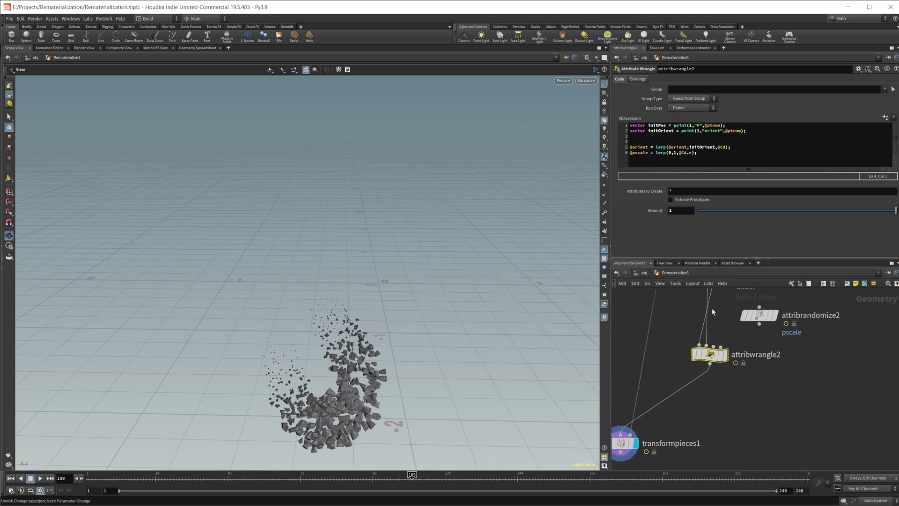
key("ctrl+z")
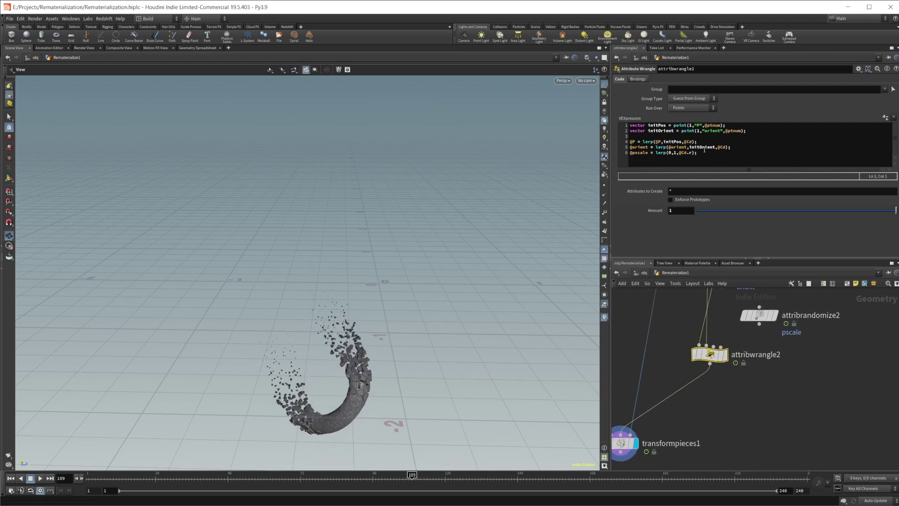
- Alternate the display between attribrandomize1 and attribwrangle2 to compare the points before and after the position blend
middle_click(755, 317)
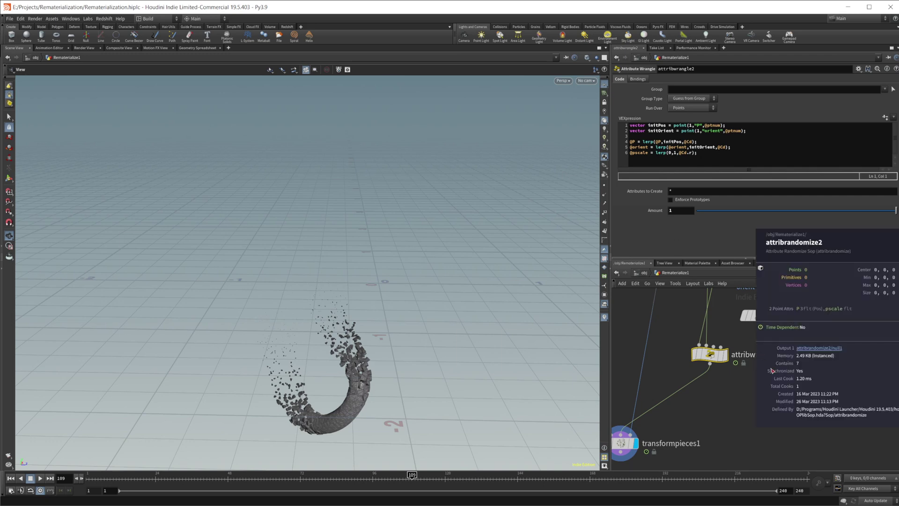
middle_click_drag(747, 402, 766, 448)
left_click(752, 298)
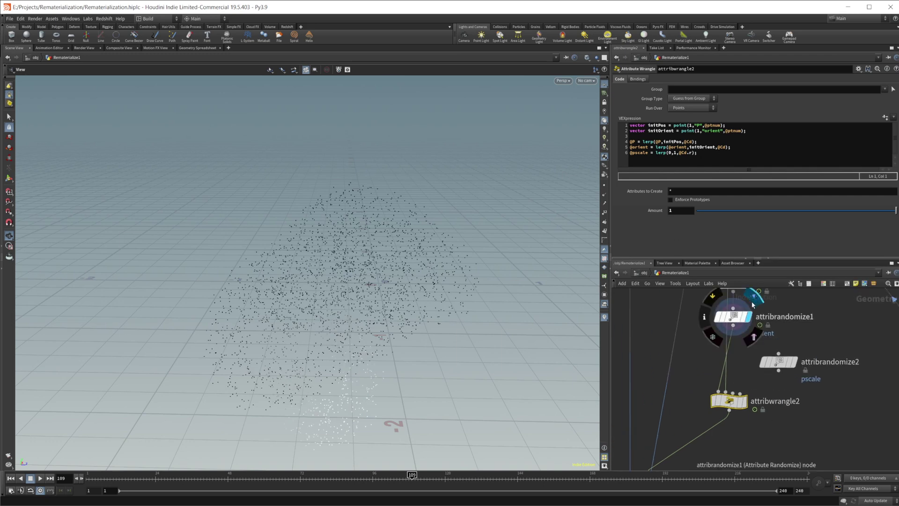
mouse_move(731, 398)
left_click(748, 382)
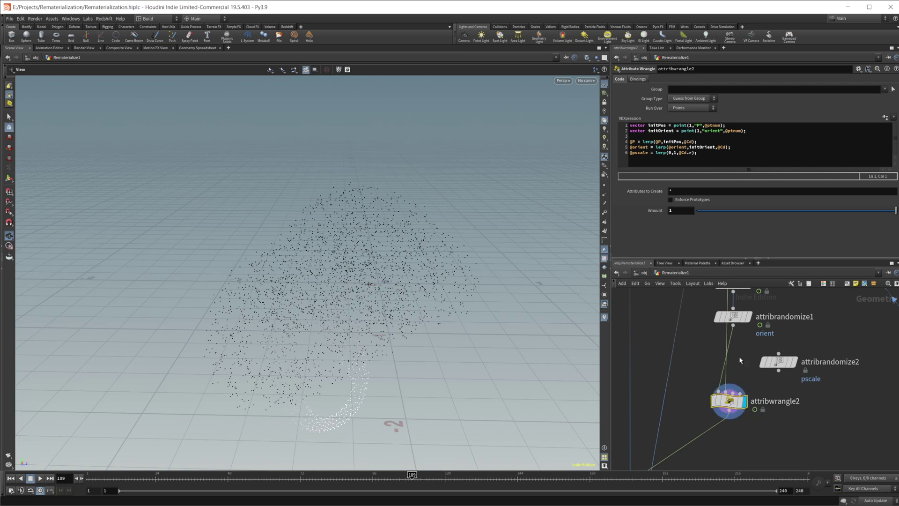
left_click(659, 142)
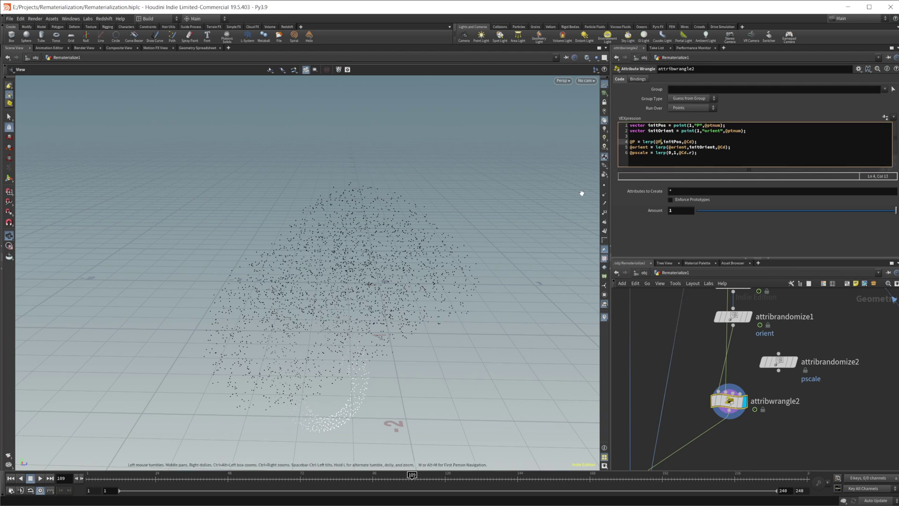
left_click(748, 317)
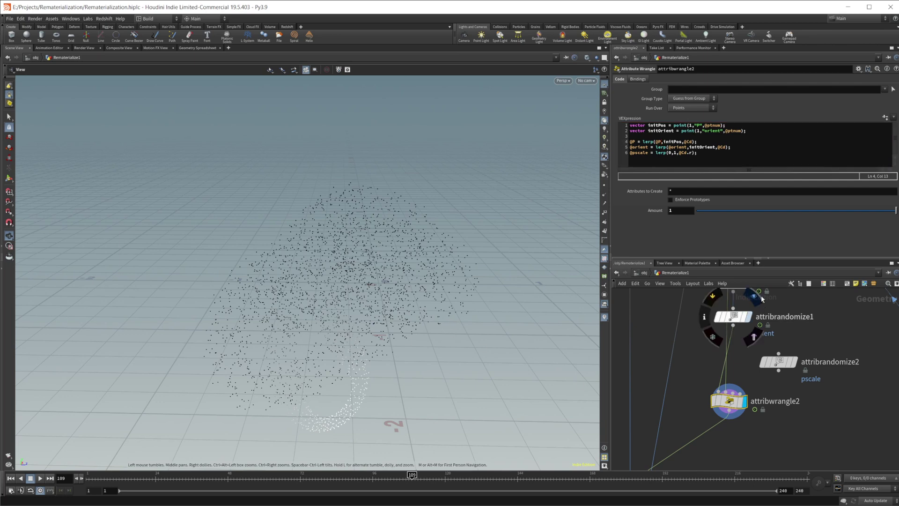
left_click(739, 323)
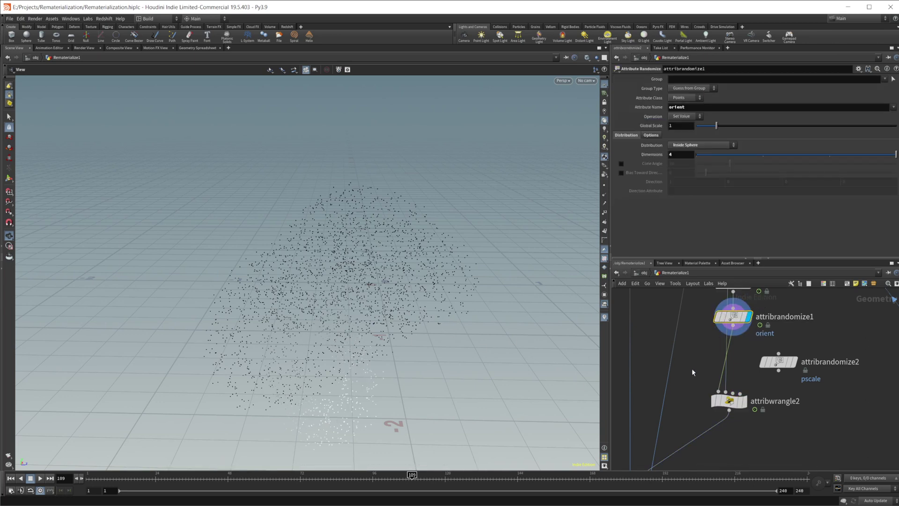
left_click(730, 399)
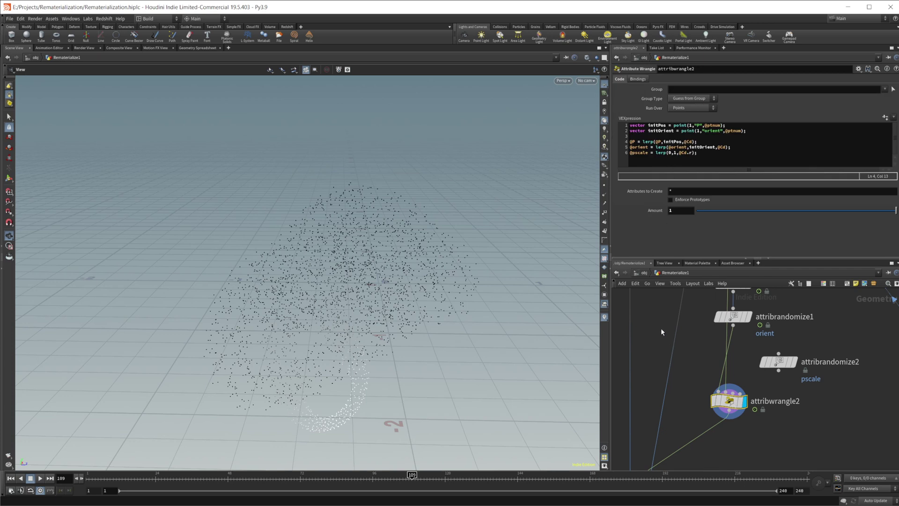
- Trace the original point positions back to extractcentroid1 and return to attribwrangle2
middle_click_drag(661, 329, 673, 439)
scroll(701, 314, "down", 2)
middle_click_drag(700, 313, 691, 370)
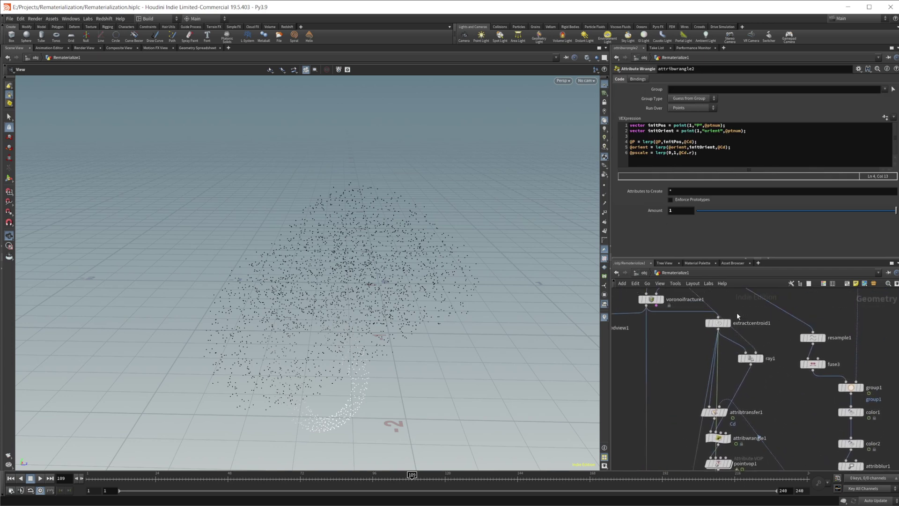
left_click(718, 322)
middle_click_drag(663, 405, 671, 275)
scroll(724, 367, "up", 1)
left_click(725, 347)
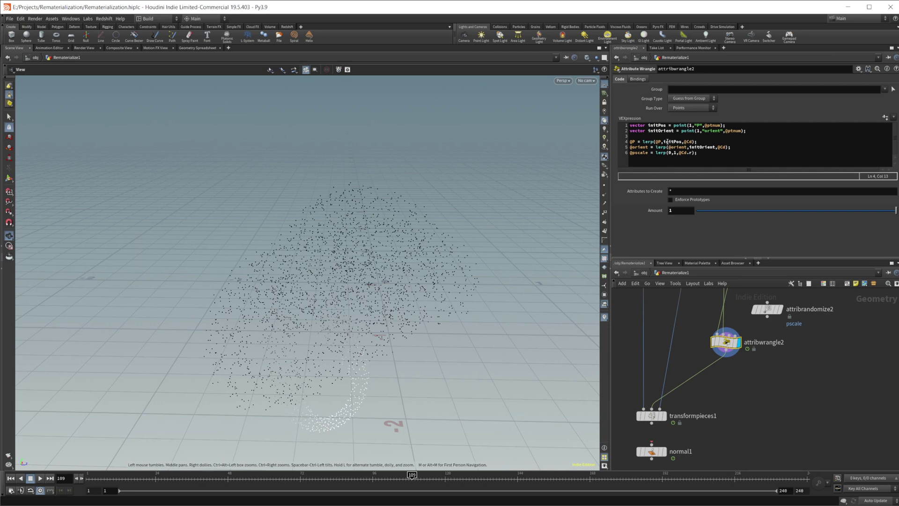
left_click_drag(668, 141, 680, 141)
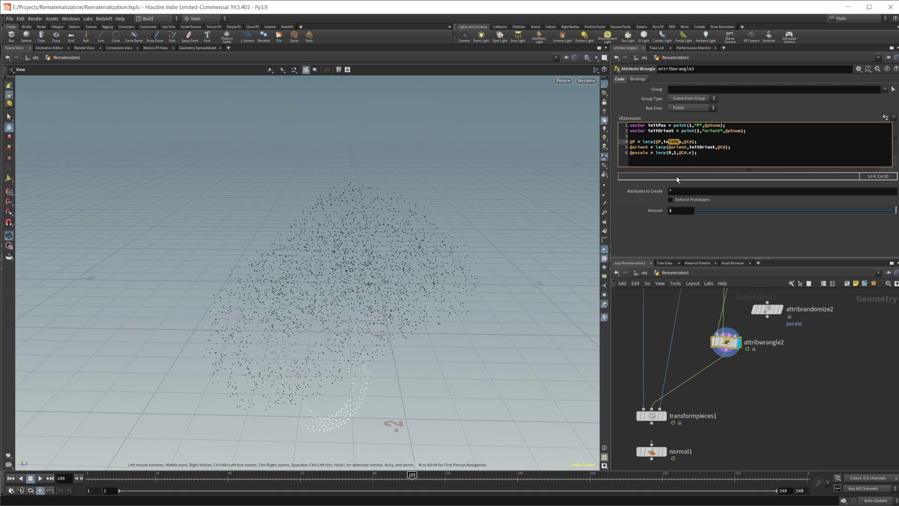
left_click_drag(662, 141, 655, 141)
left_click(740, 147)
left_click_drag(744, 147, 631, 147)
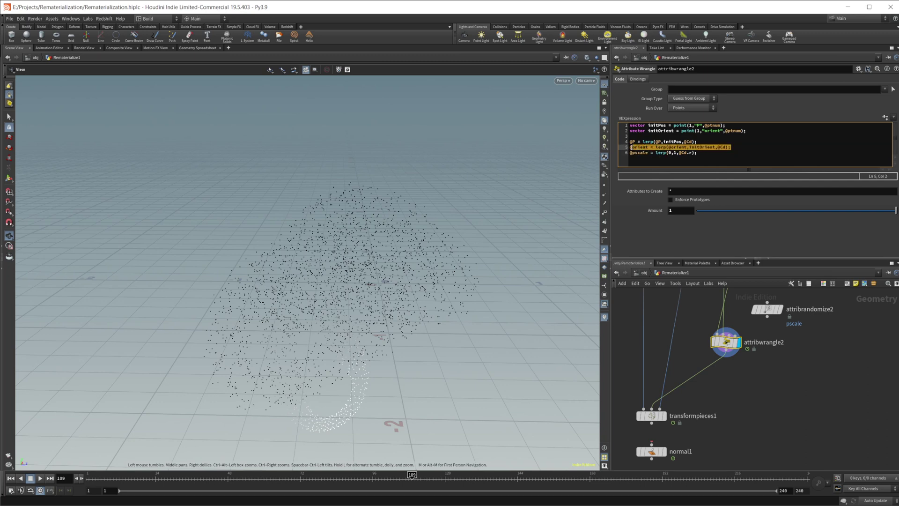
- Display the output of transformpieces1 to view the transformed pieces in the viewport
middle_click_drag(678, 382, 674, 318)
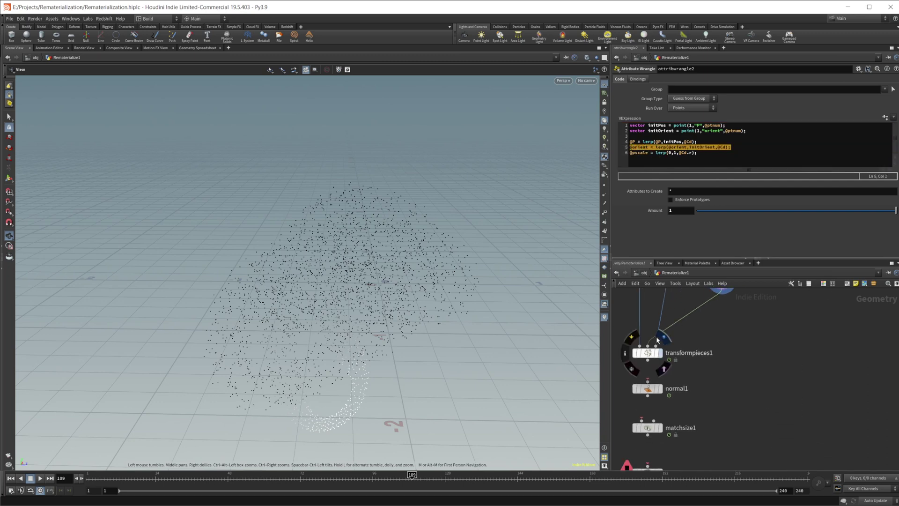
left_click(663, 338)
left_click(650, 352)
middle_click_drag(731, 320, 717, 369)
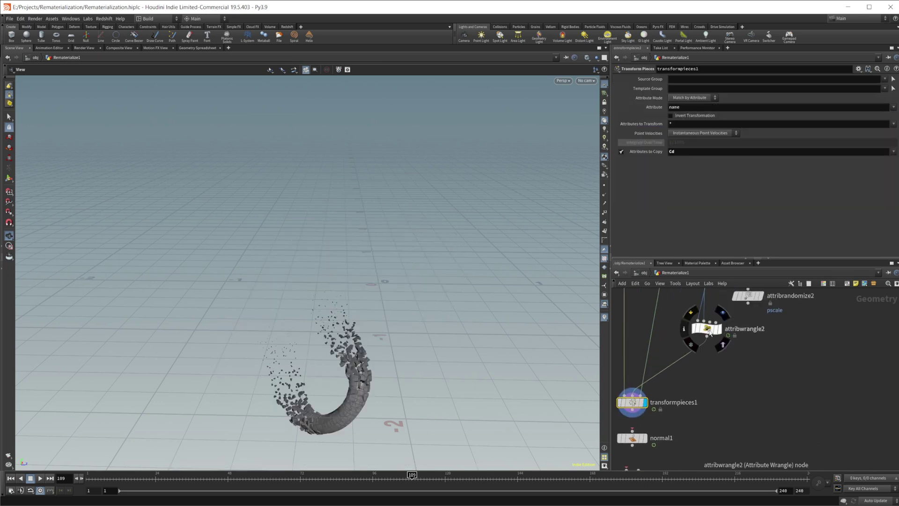
left_click(706, 328)
left_click(735, 150)
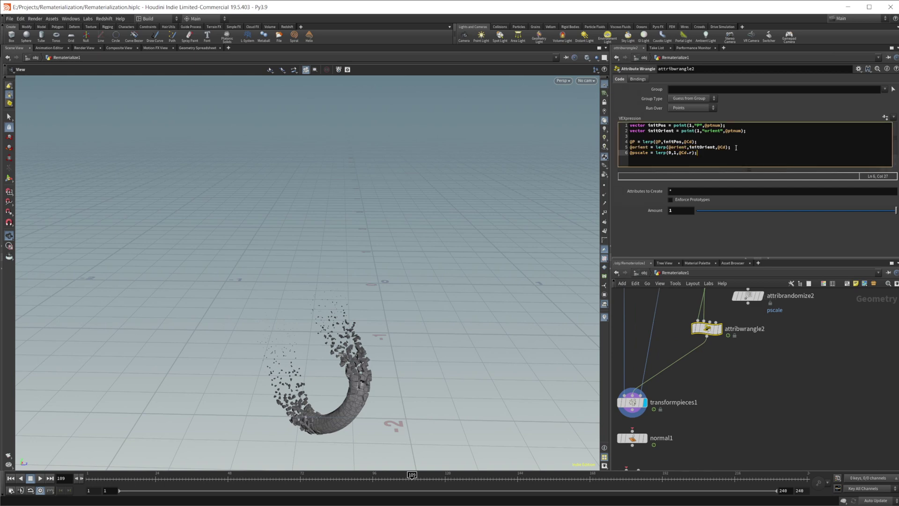
left_click_drag(735, 147, 629, 148)
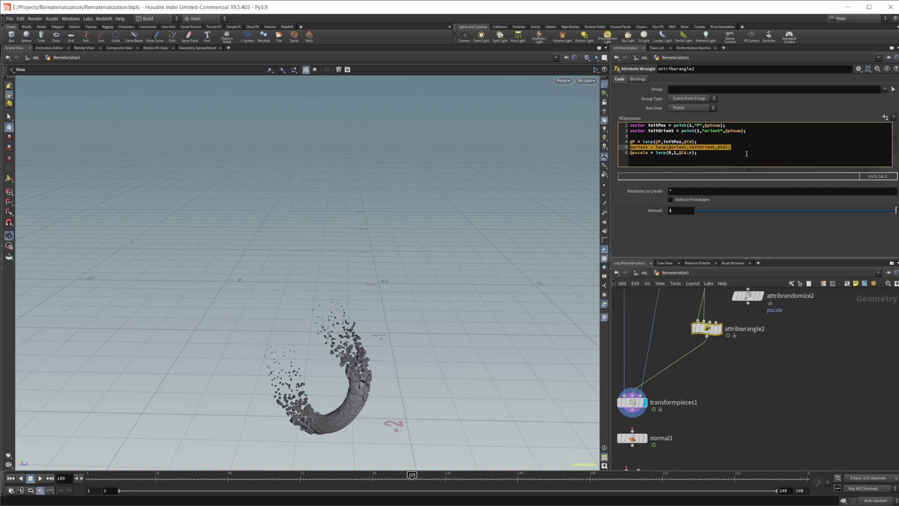
key("BackSpace")
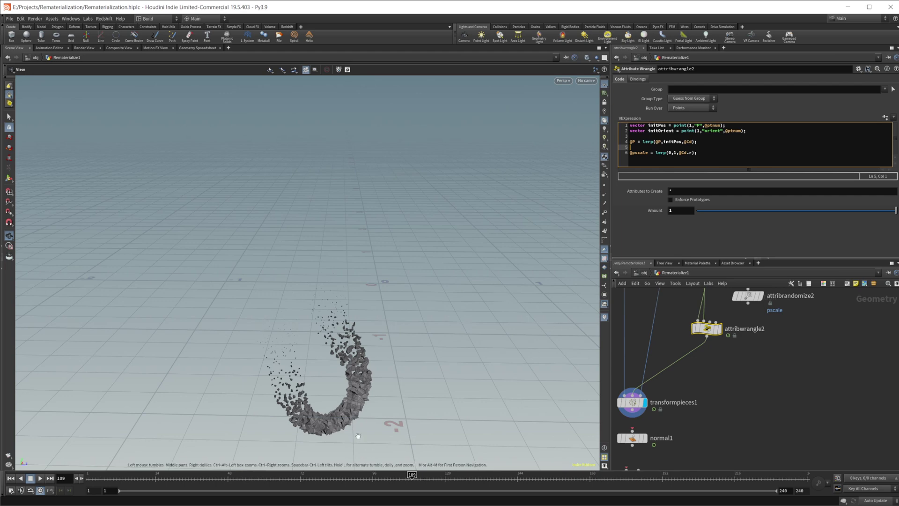
scroll(368, 402, "up", 6)
middle_click_drag(384, 404, 431, 359)
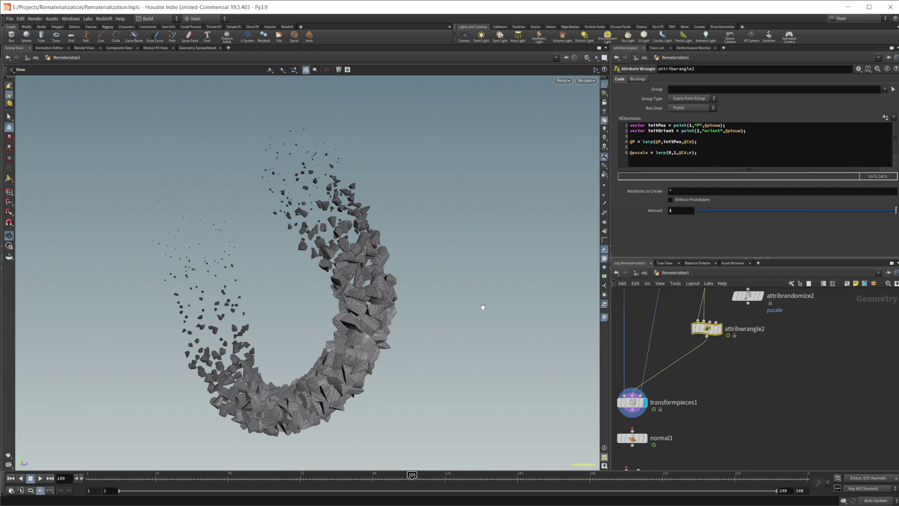
left_click_drag(407, 361, 406, 315)
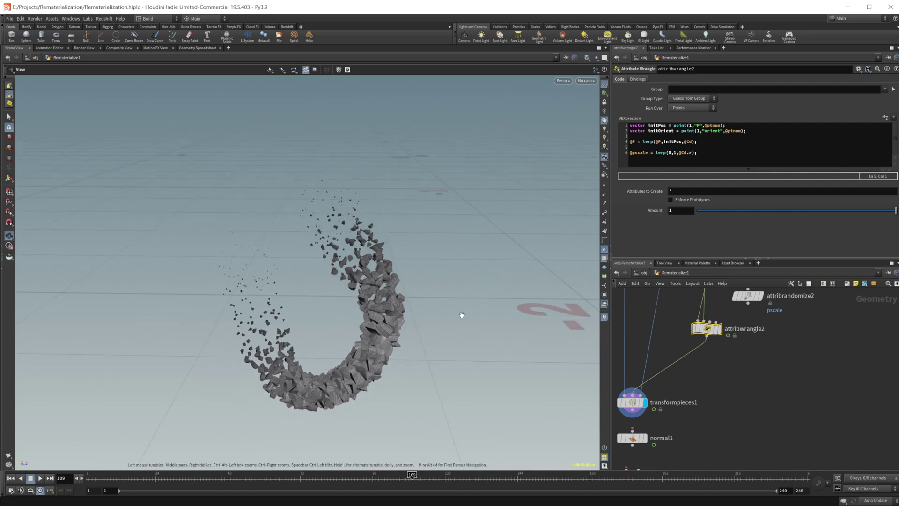
key("ctrl+z")
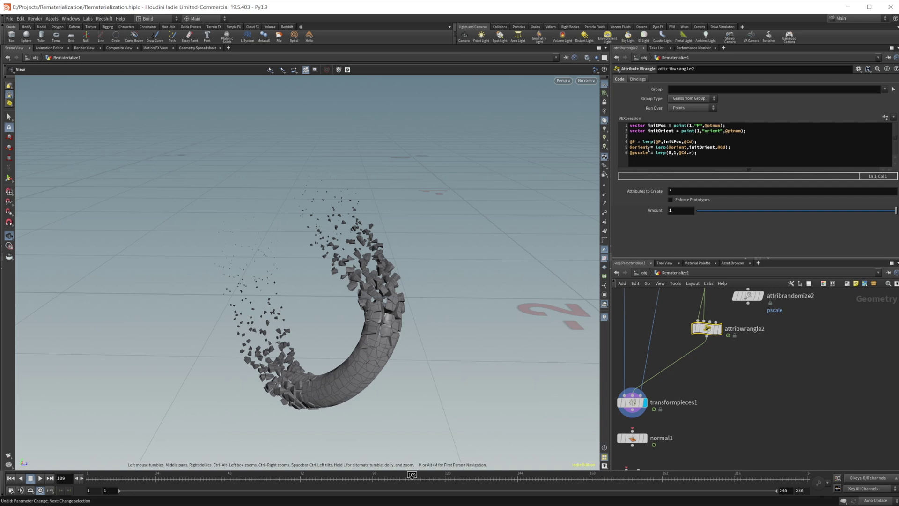
left_click(661, 148)
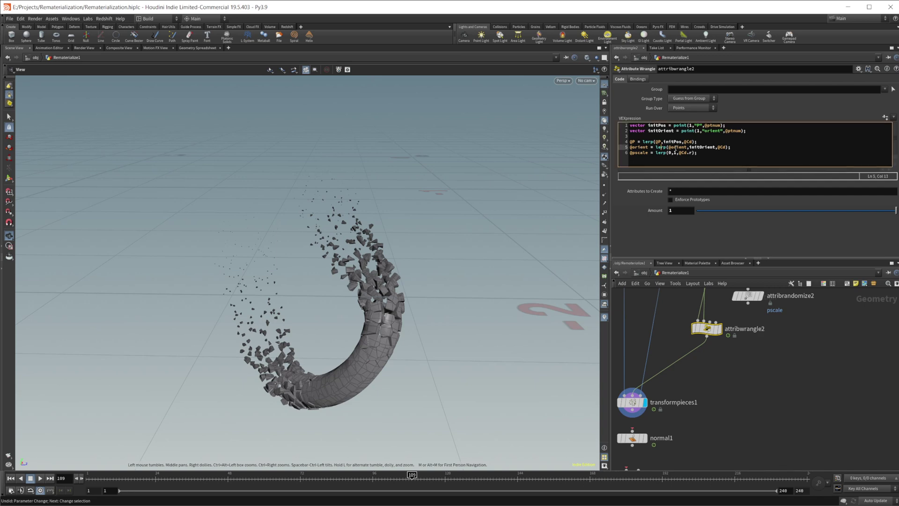
middle_click_drag(746, 395, 735, 446)
middle_click_drag(723, 328, 746, 355)
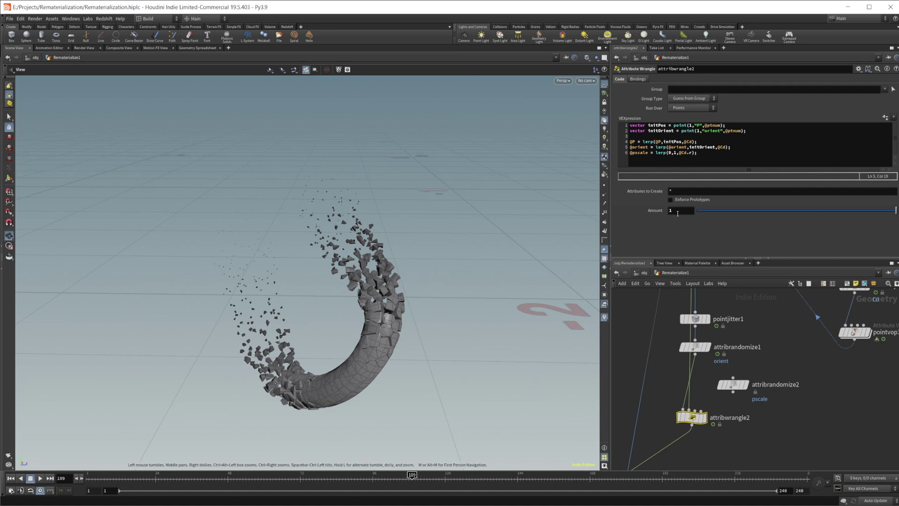
middle_click_drag(749, 336, 755, 309)
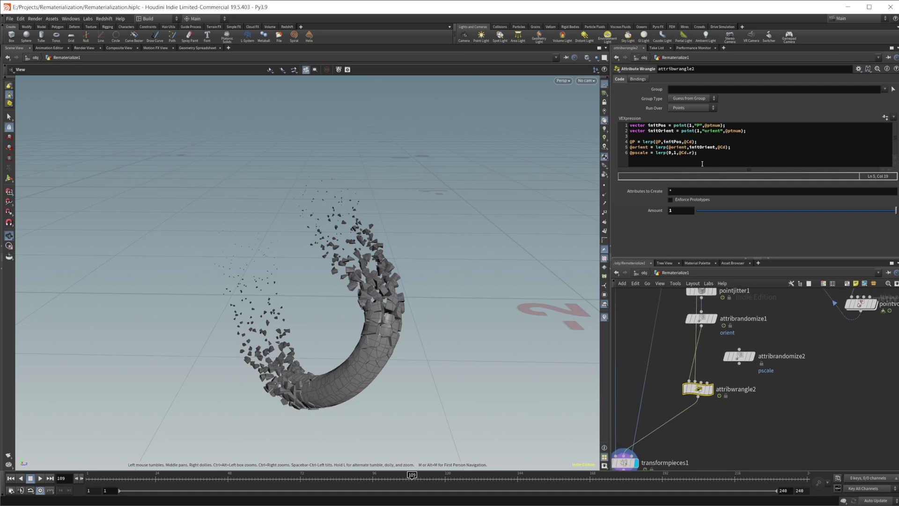
left_click_drag(710, 153, 642, 154)
left_click(722, 156)
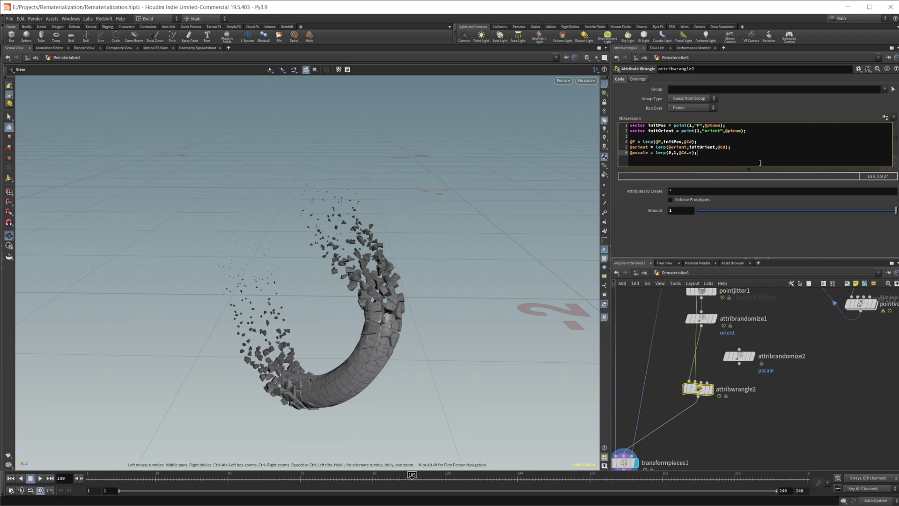
double_click(670, 152)
left_click(643, 152)
middle_click_drag(772, 407, 806, 346)
left_click(690, 153)
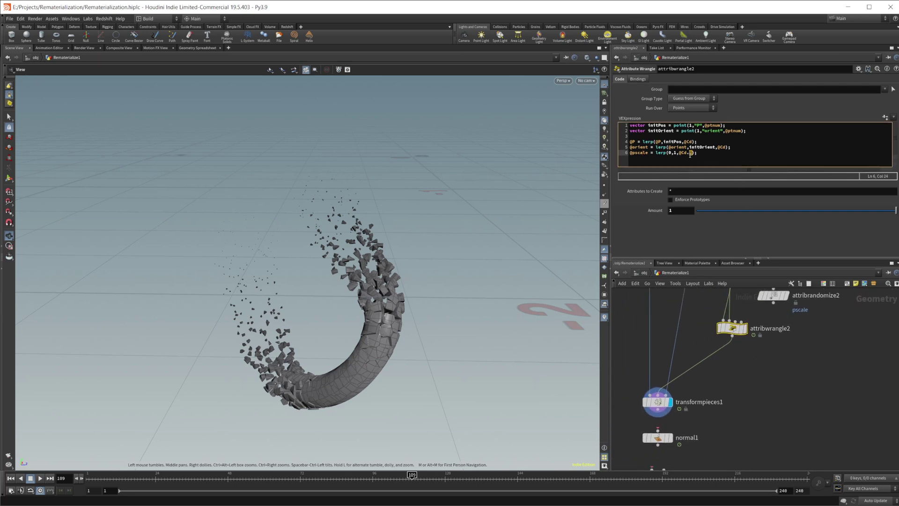
double_click(690, 152)
- Connect transformpieces1 to normal1 and normal1 to the first input of matchsize1, displaying each node in turn
scroll(742, 396, "up", 1)
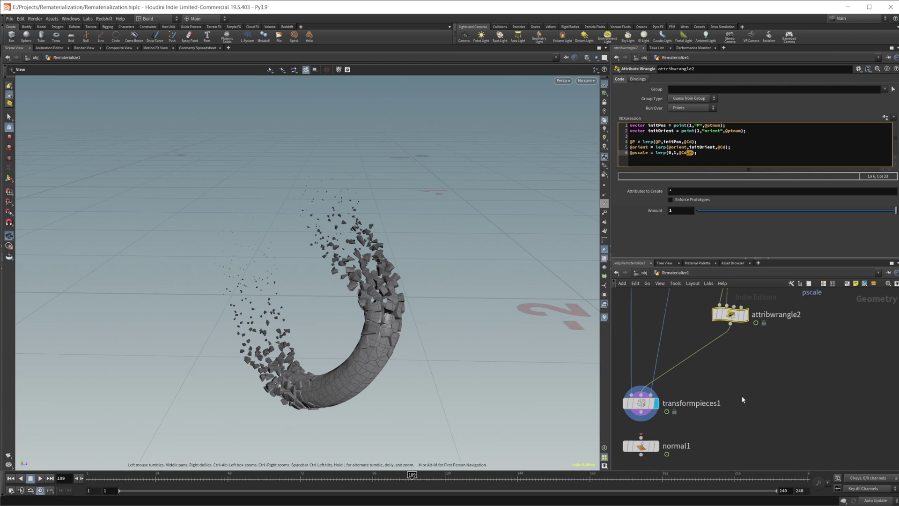
scroll(743, 396, "down", 3)
middle_click_drag(753, 376, 752, 351)
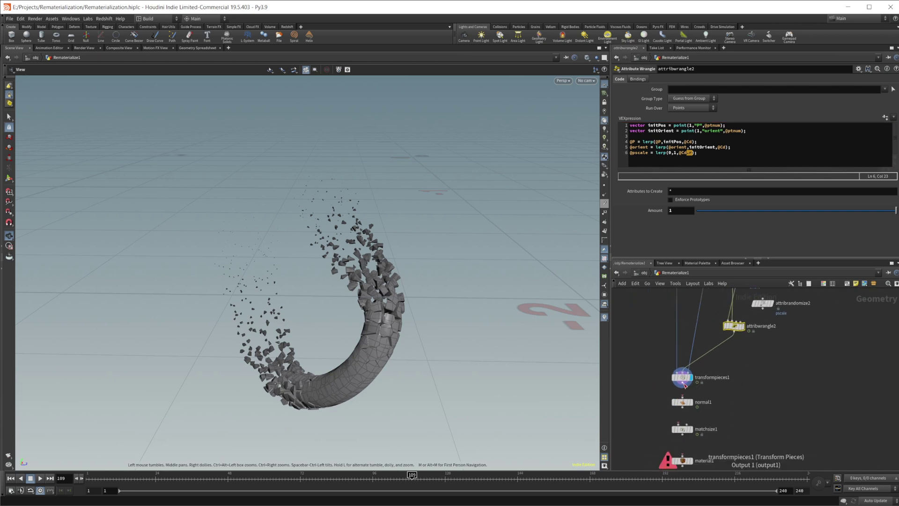
left_click(690, 402)
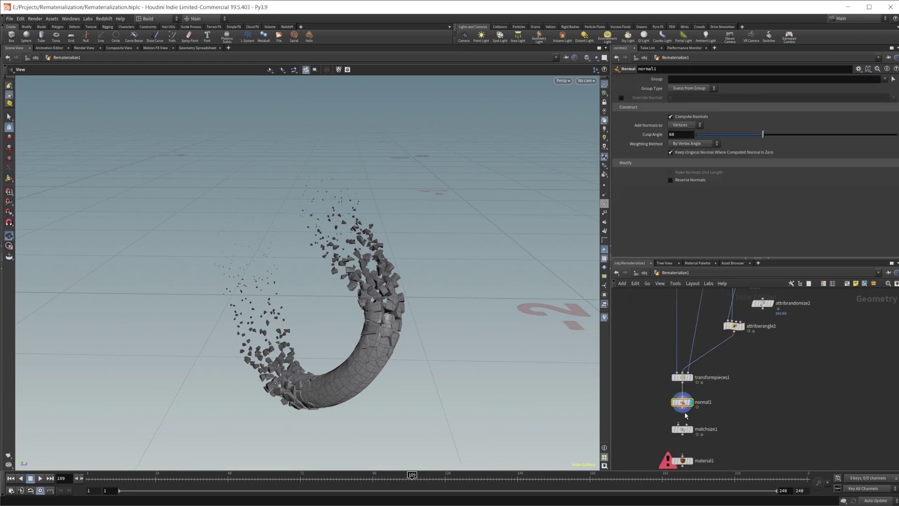
left_click_drag(682, 411, 683, 431)
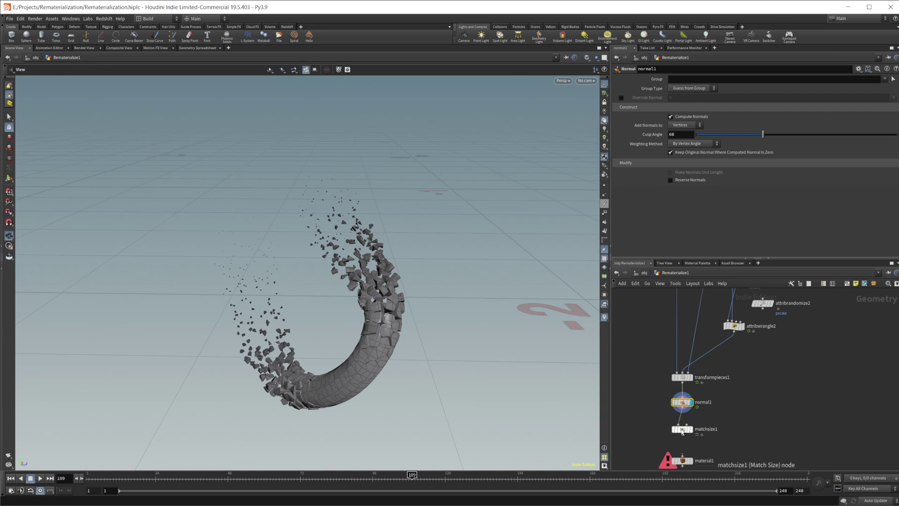
left_click(690, 429)
- Connect matchsize1's output to material1 and display material1, bringing the resized pieces into view
middle_click_drag(692, 437, 702, 394)
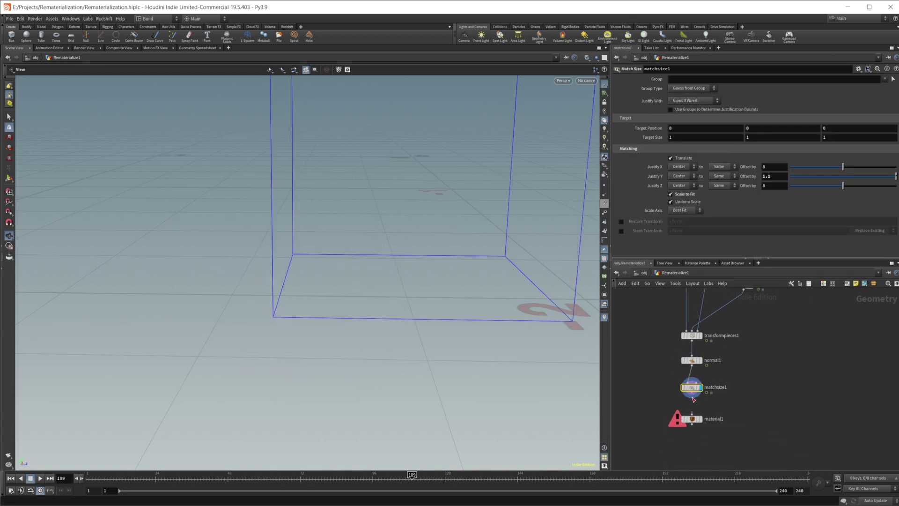
left_click_drag(691, 392, 692, 412)
left_click(700, 419)
scroll(436, 250, "down", 3)
right_click_drag(437, 250, 396, 310)
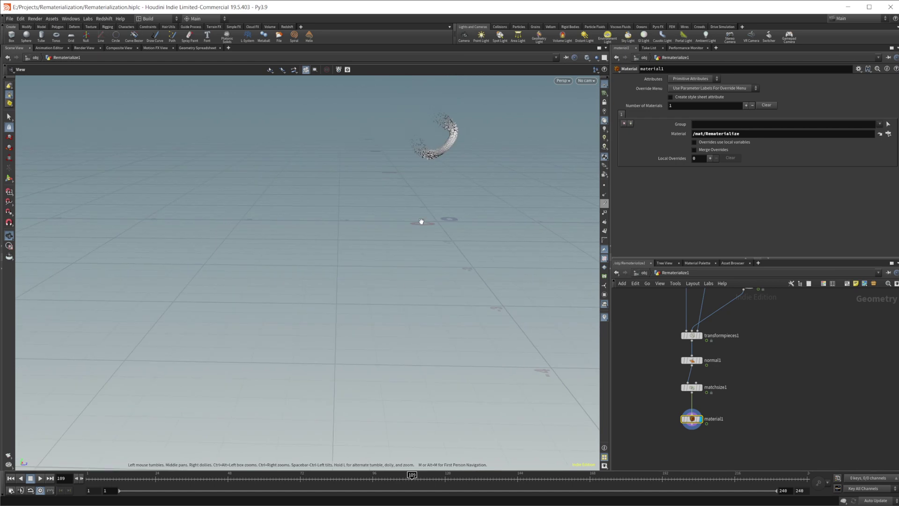
middle_click_drag(421, 221, 340, 308)
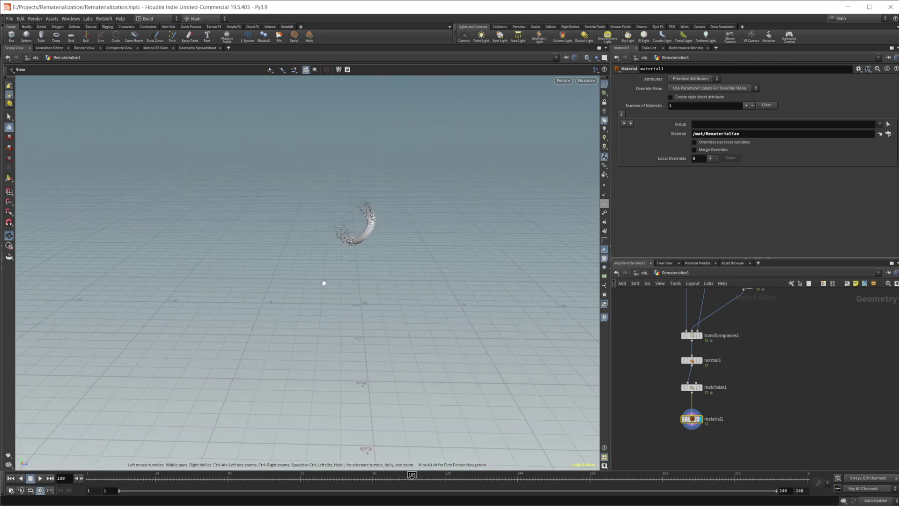
- Review matchsize1's settings and the side branch of nodes running from copytopoints1 down to pointvop3
left_click(689, 387)
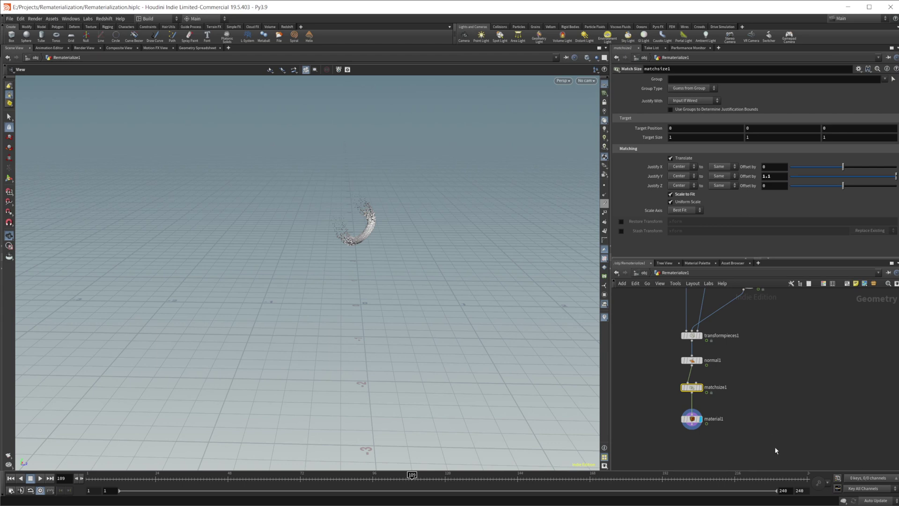
middle_click_drag(762, 347, 735, 426)
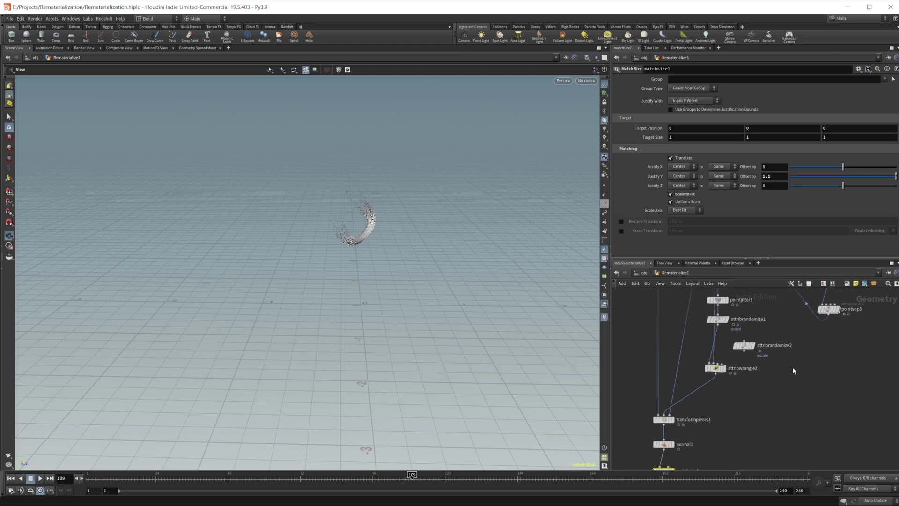
scroll(825, 345, "down", 5)
left_click_drag(791, 436, 730, 293)
middle_click_drag(799, 370, 794, 385)
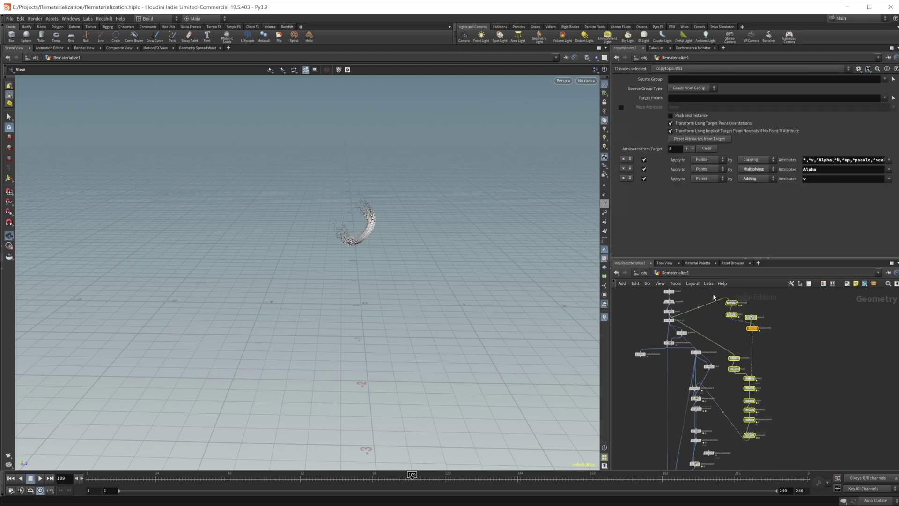
left_click_drag(714, 297, 803, 458)
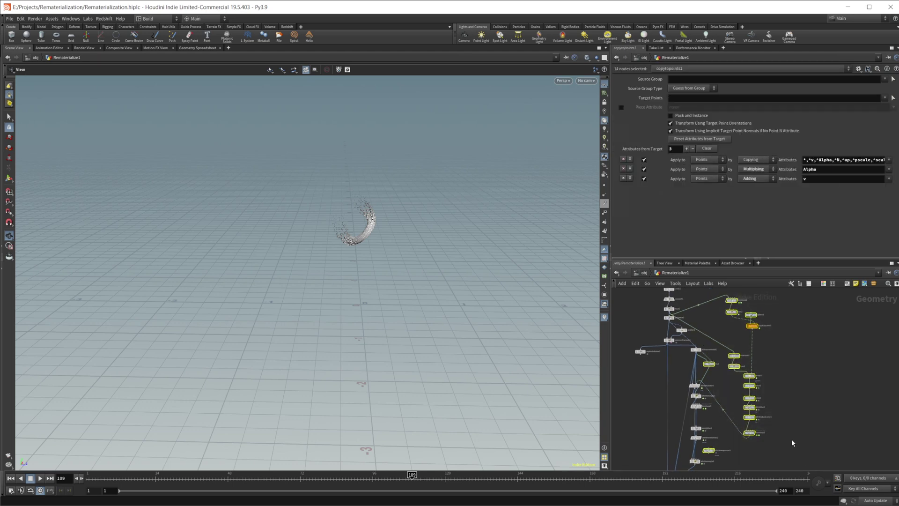
left_click(793, 442)
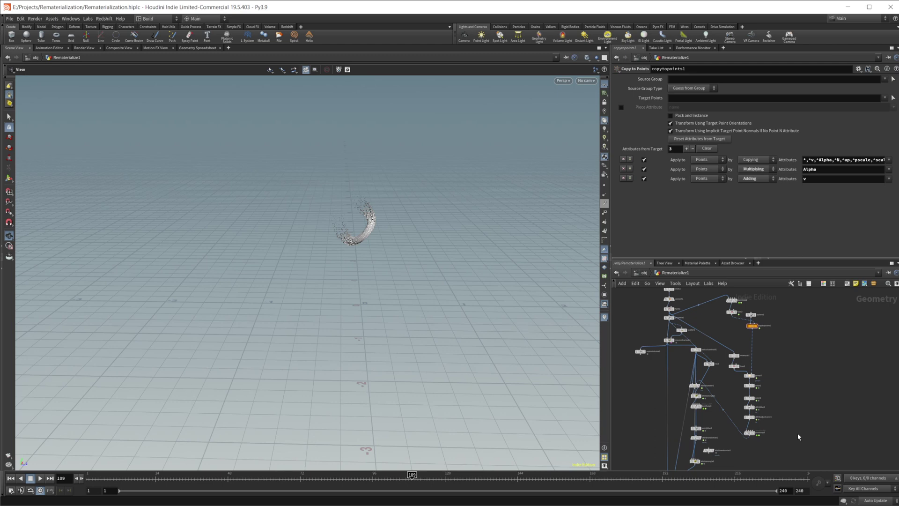
left_click_drag(797, 448, 716, 295)
left_click(813, 383)
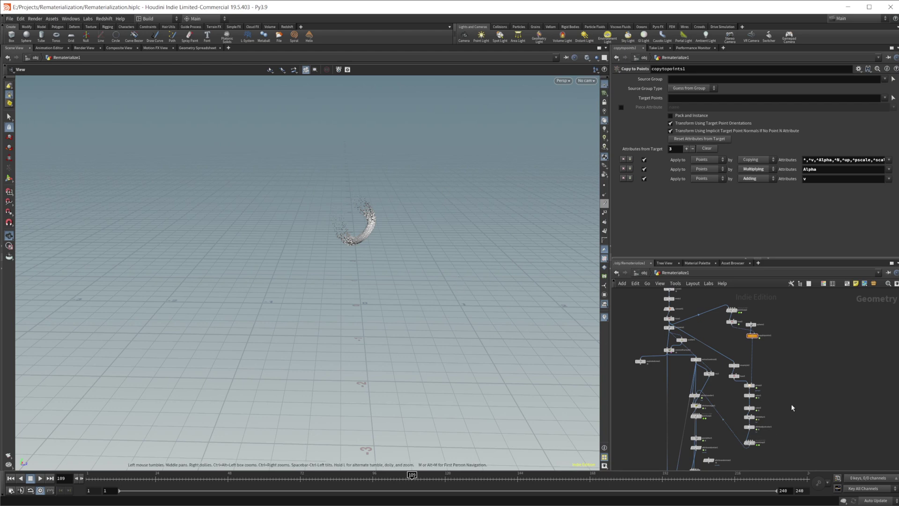
left_click_drag(791, 455, 725, 311)
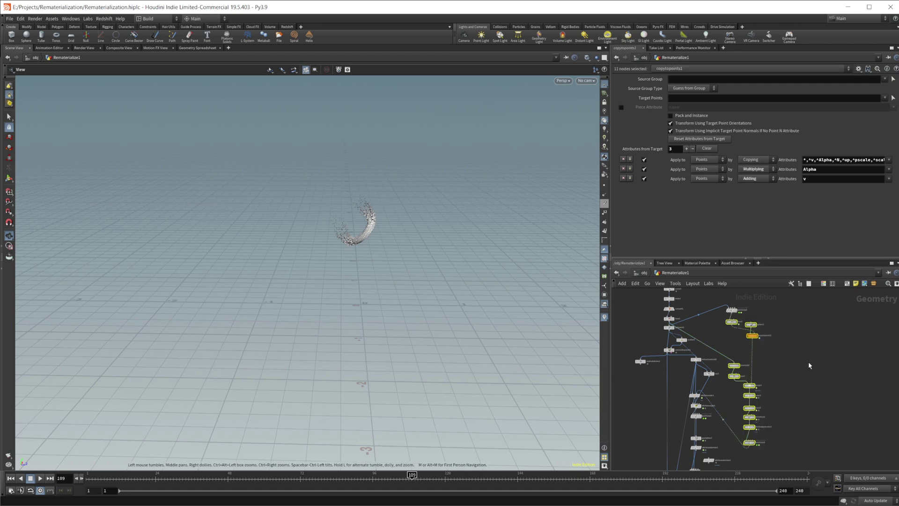
left_click(807, 368)
- Review attribwrangle2's VEX expression and the settings of transformpieces1 at the end of the network
middle_click_drag(795, 403, 802, 370)
middle_click_drag(780, 426, 788, 371)
scroll(759, 408, "up", 1)
scroll(749, 409, "up", 1)
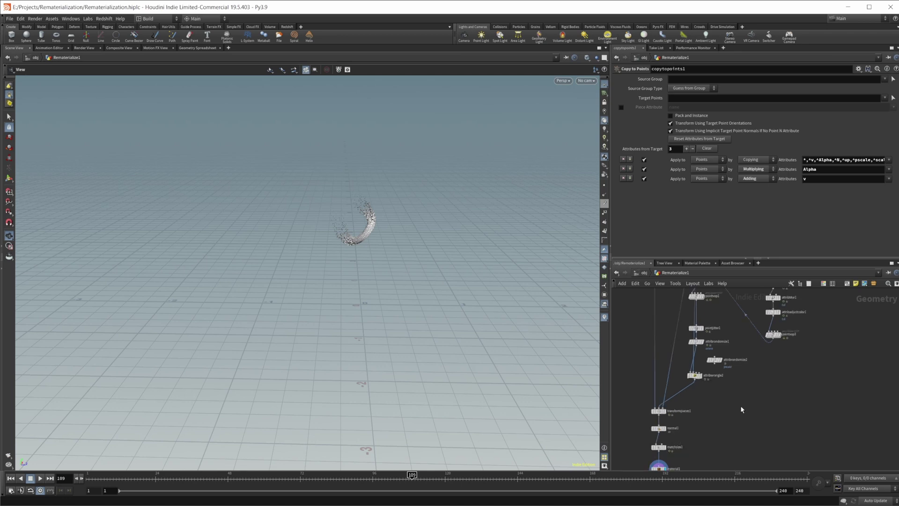
left_click(694, 375)
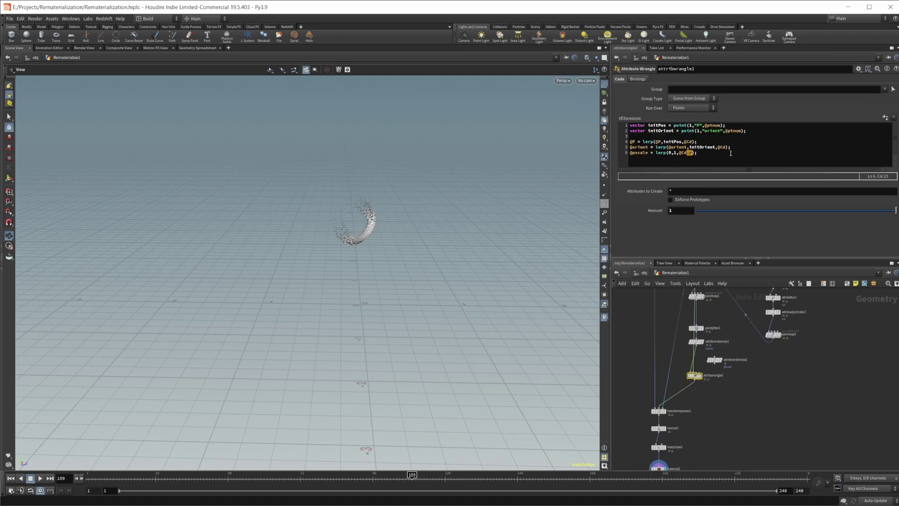
left_click(698, 417)
left_click(659, 411)
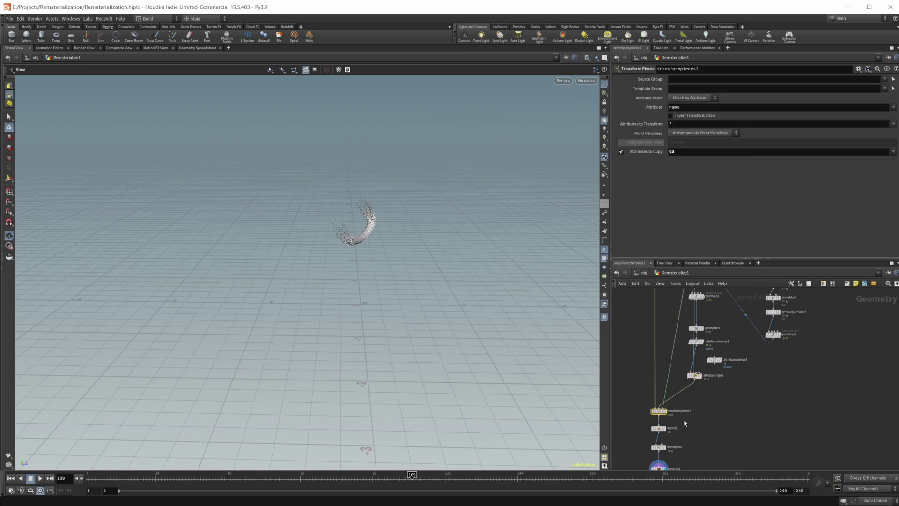